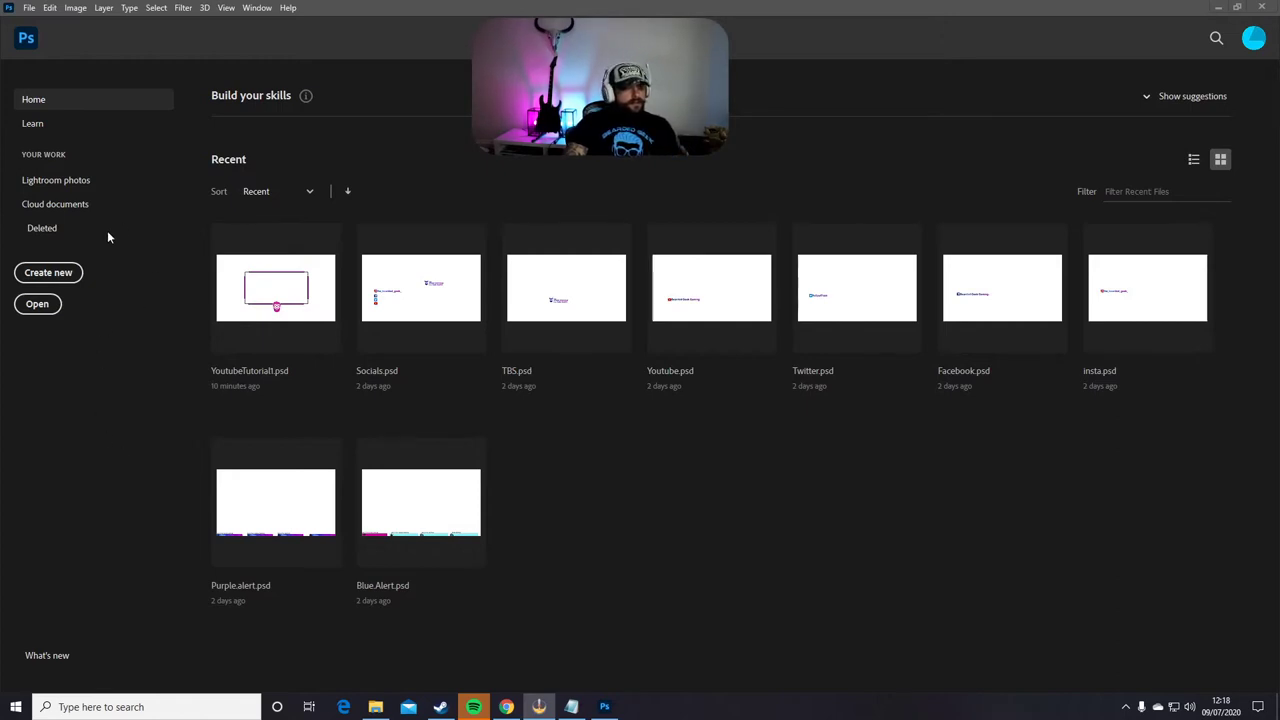
- Create a 1920 x 1080 px document with a white background and draw a rectangle about 923 x 437 px near its middle
click(48, 272)
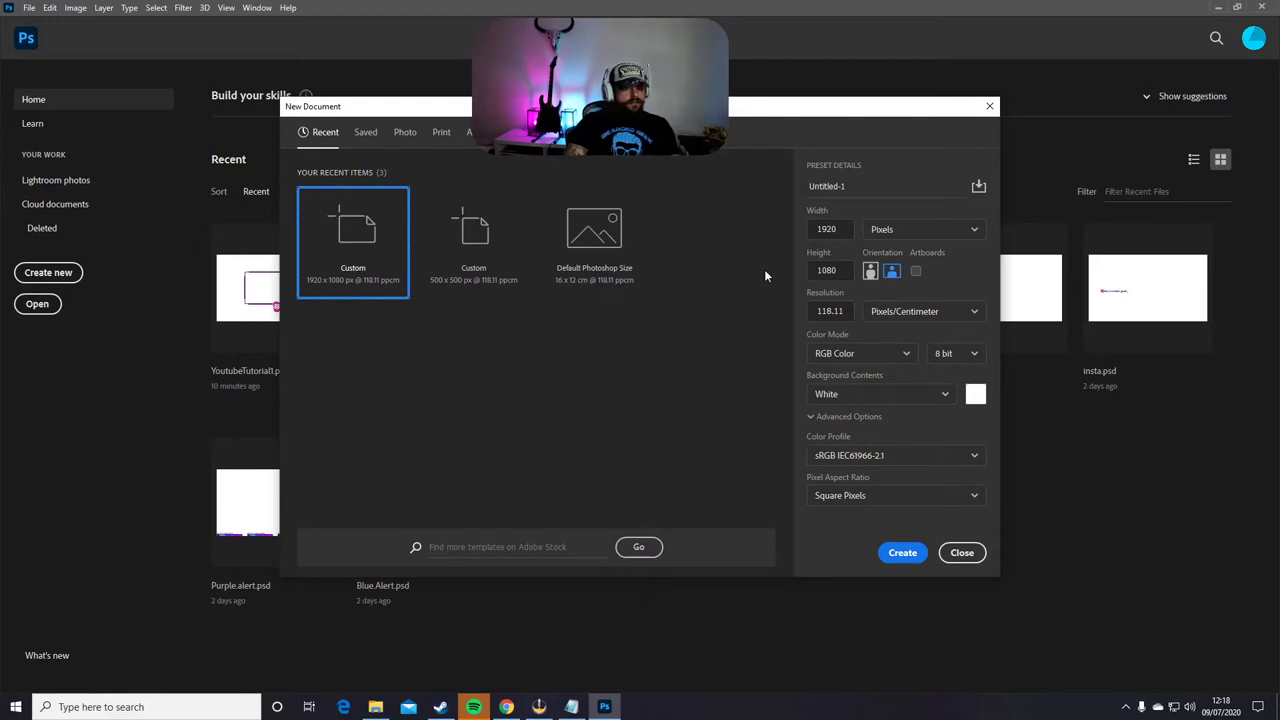
click(911, 552)
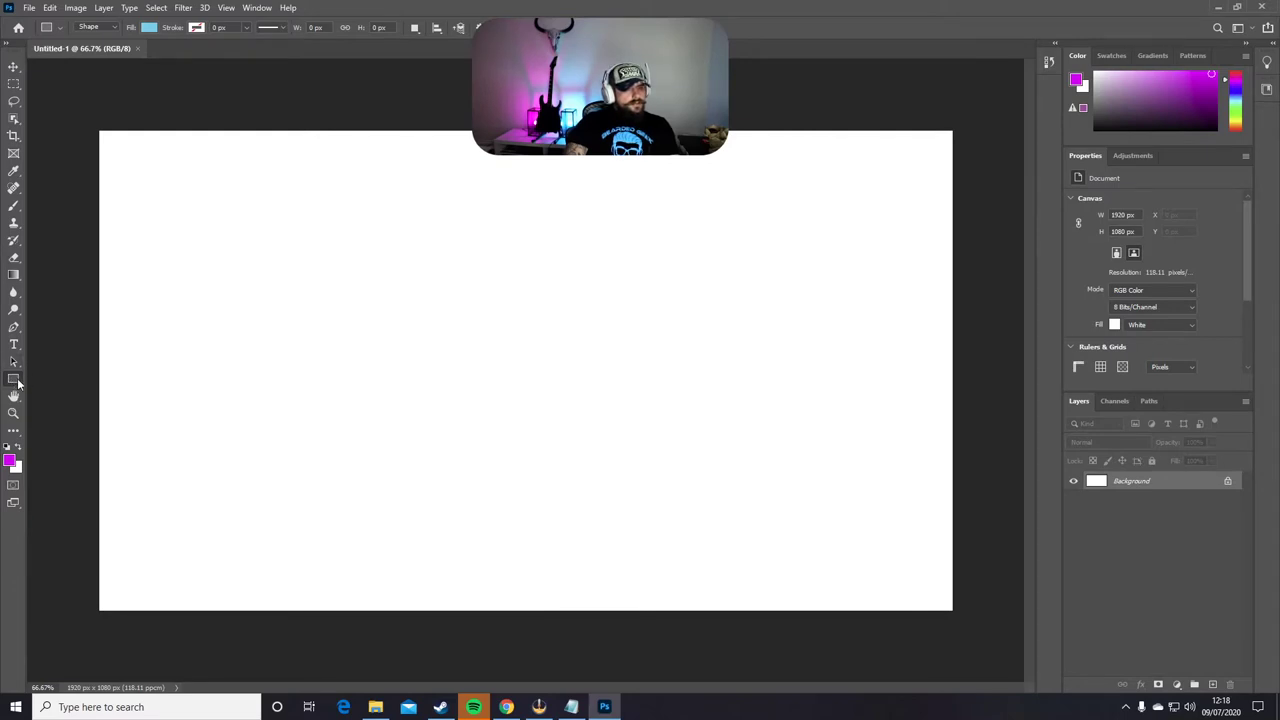
right_click(14, 379)
click(70, 379)
drag(310, 256, 718, 449)
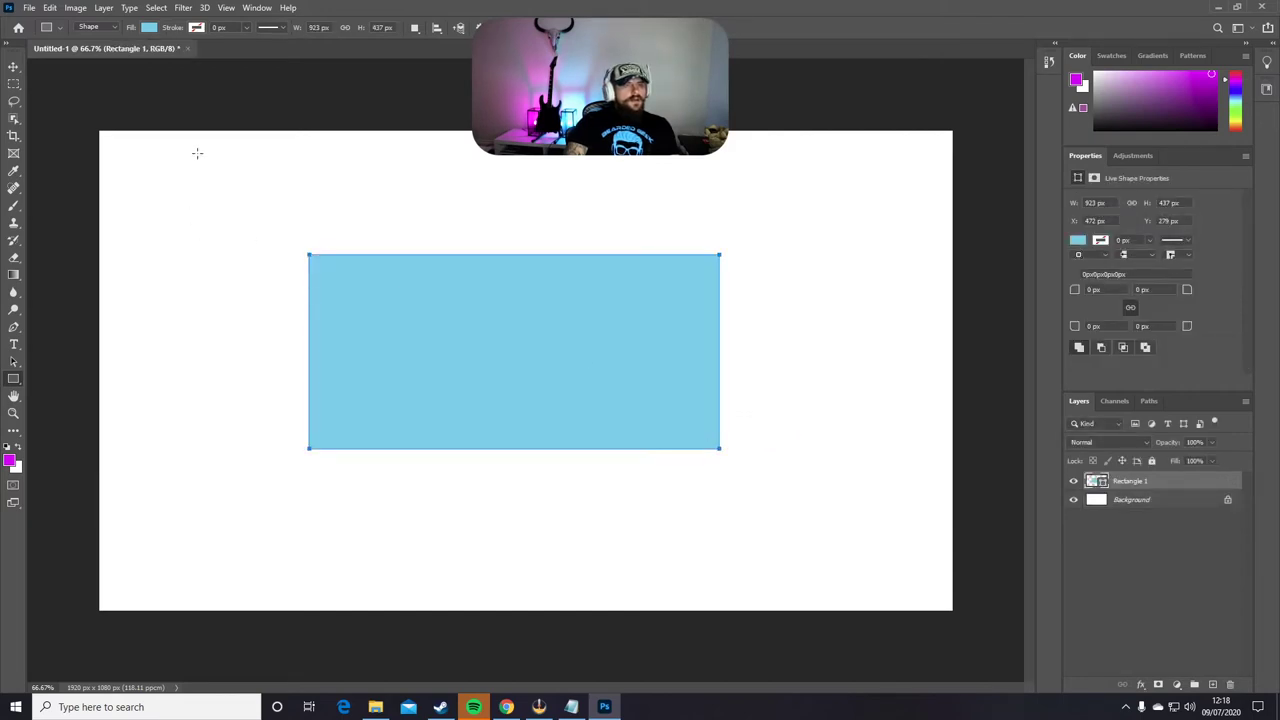
- Remove the rectangle's fill and give it a magenta stroke about 18.33 px wide
click(150, 29)
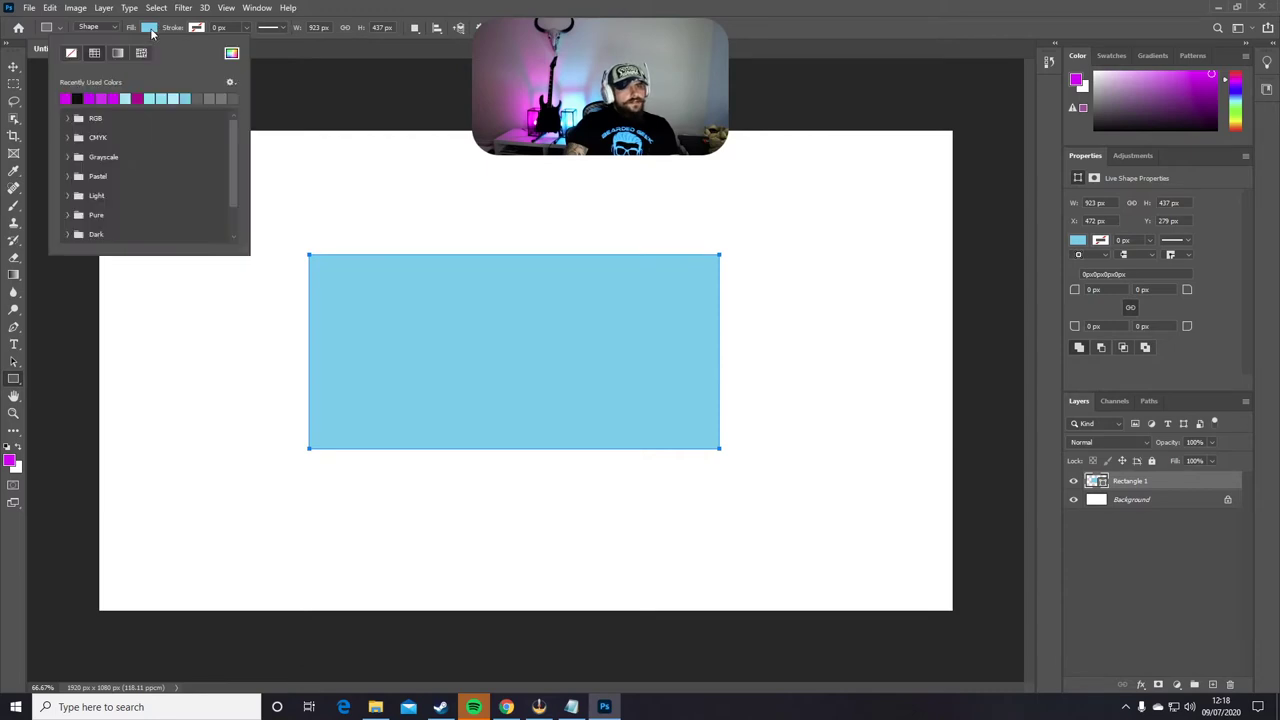
click(70, 54)
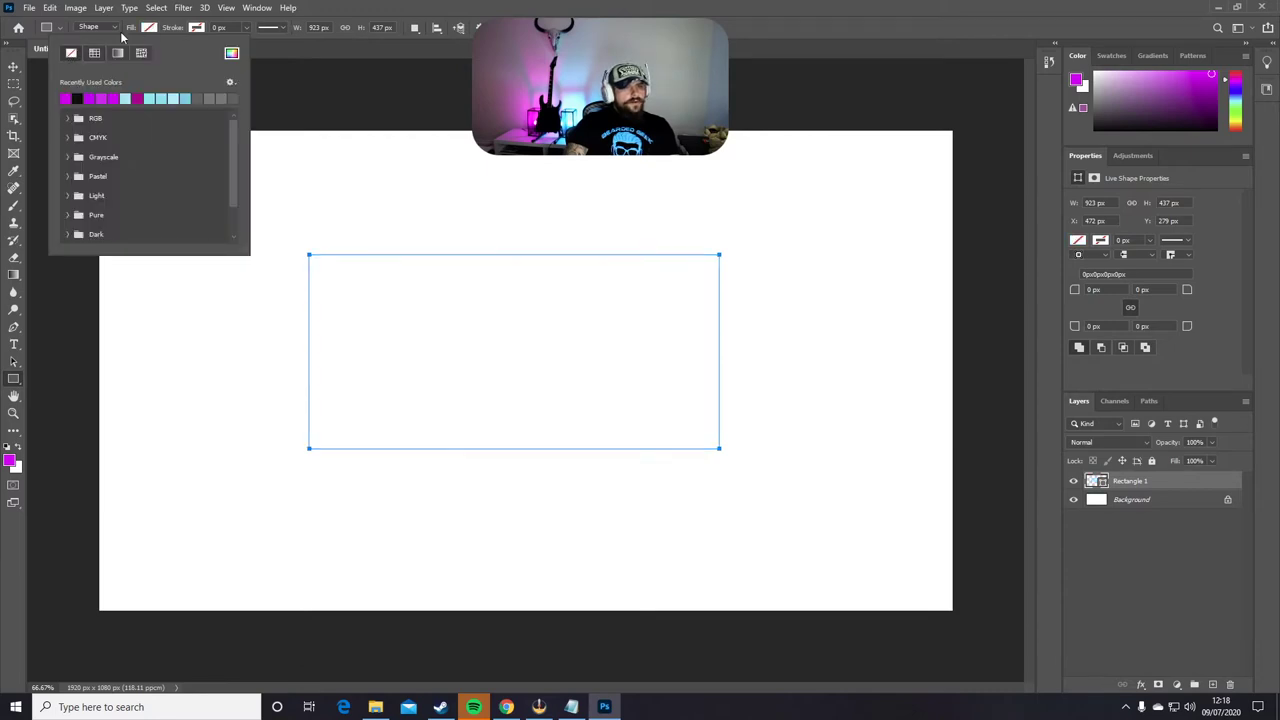
click(197, 28)
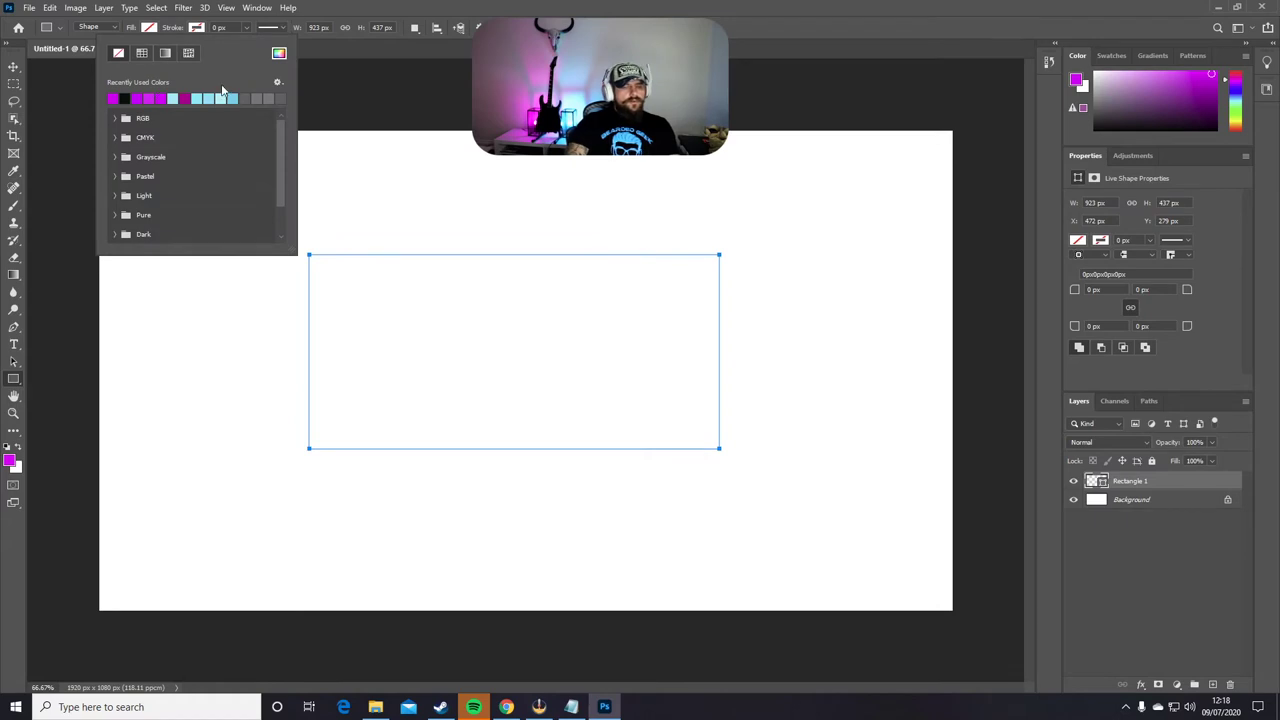
click(116, 97)
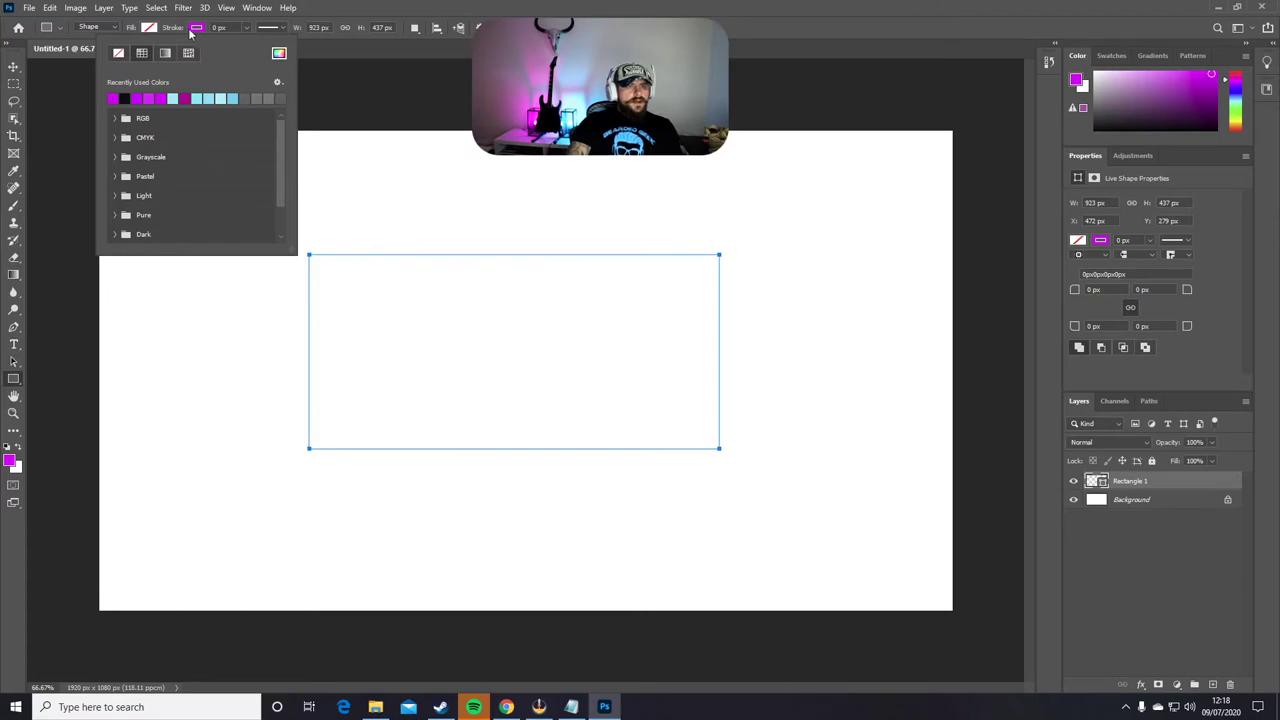
click(246, 32)
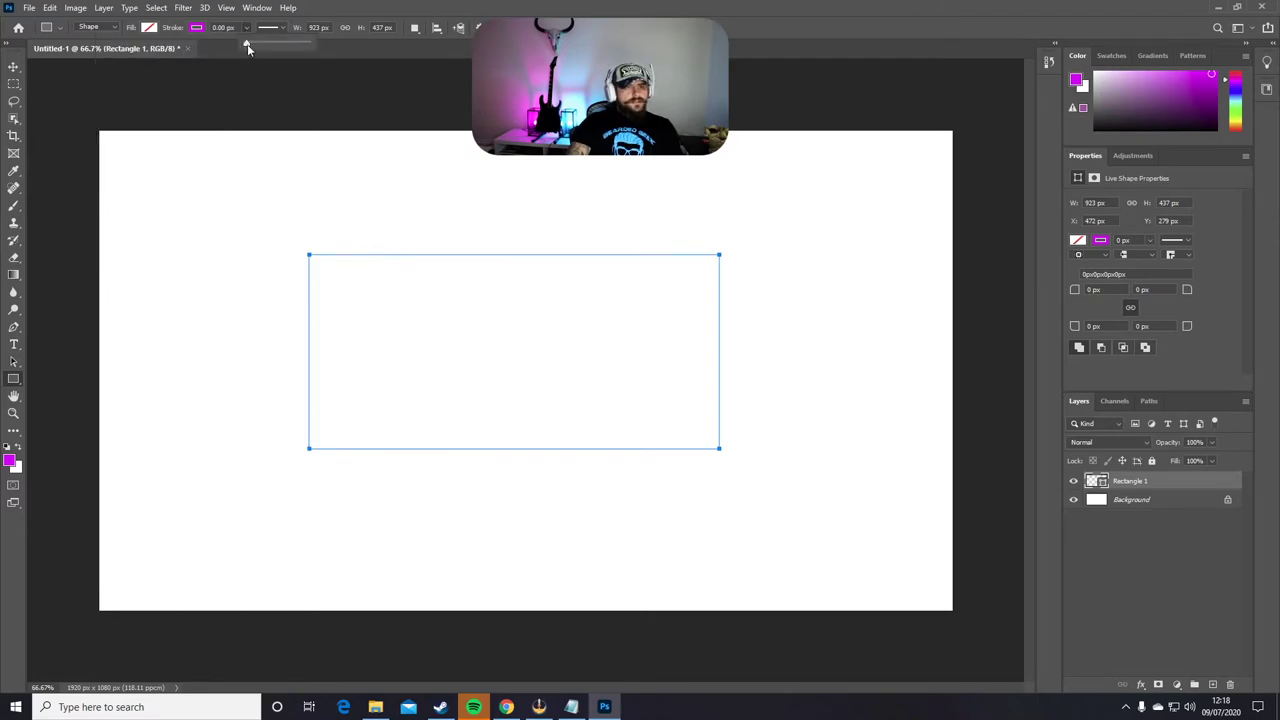
drag(260, 47, 258, 46)
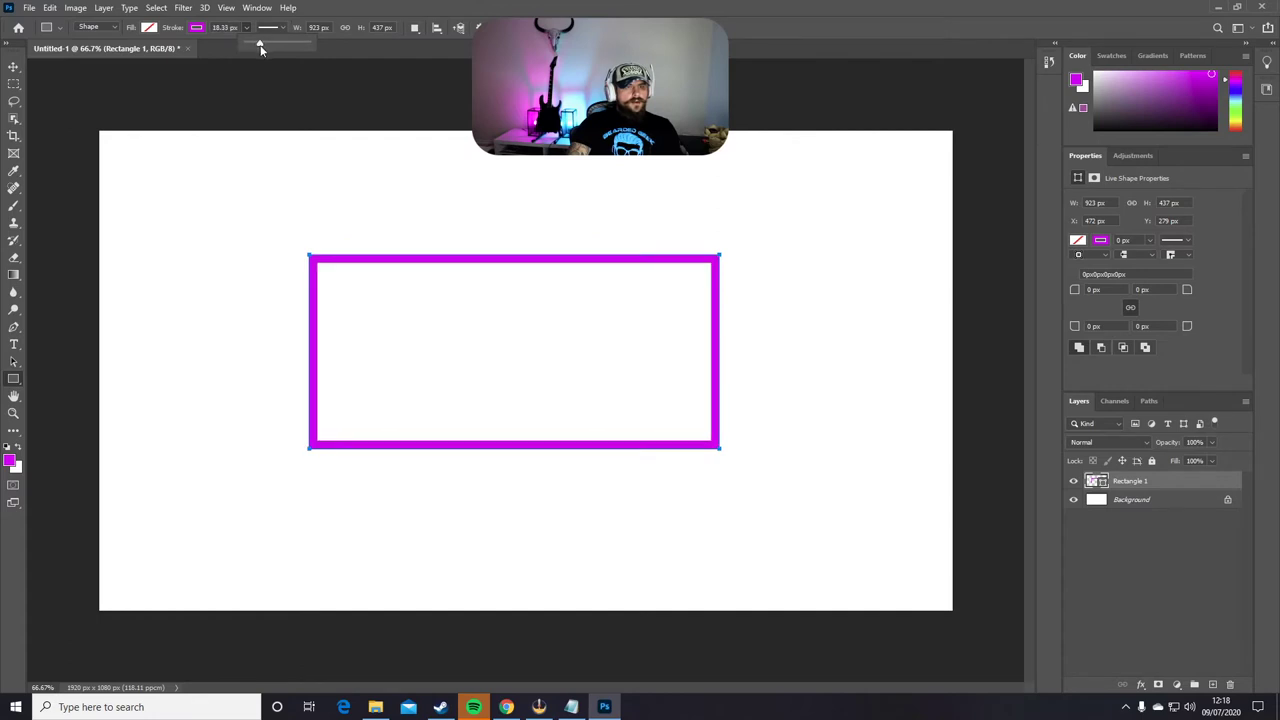
- Draw a second rectangle about 903 x 424 px just inside the edges of the magenta frame
right_click(16, 380)
click(60, 379)
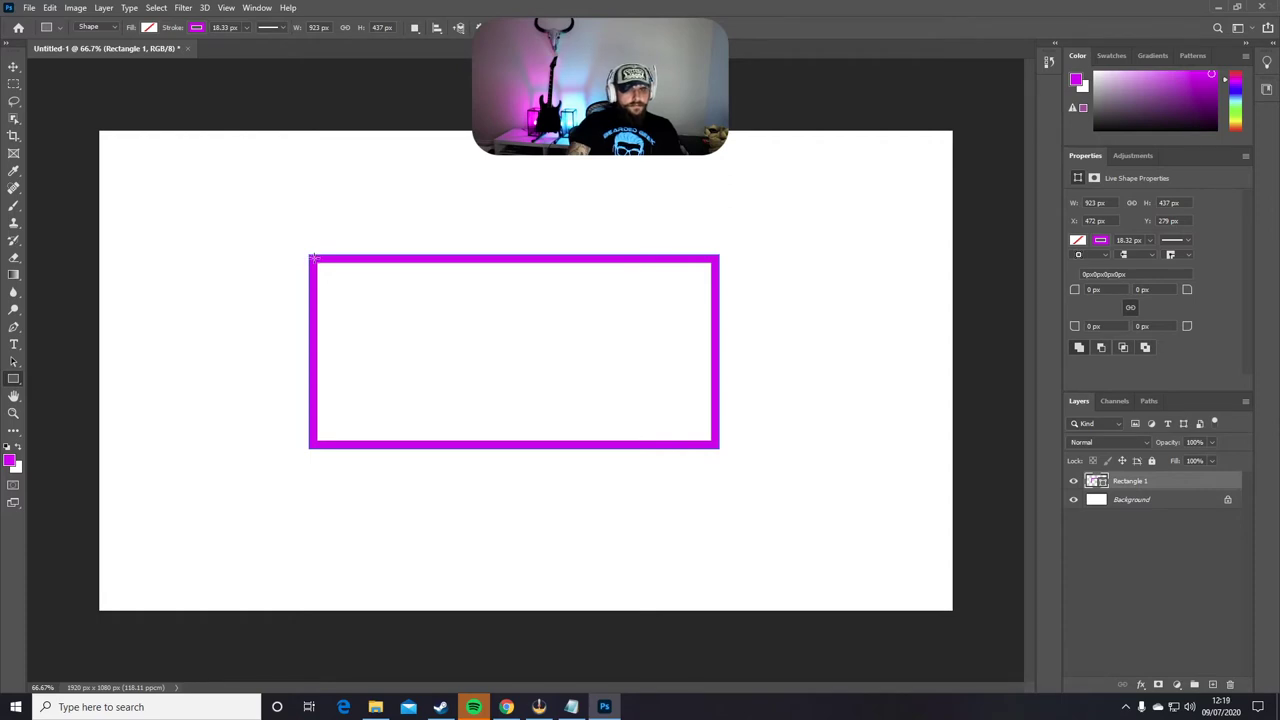
drag(316, 261, 713, 445)
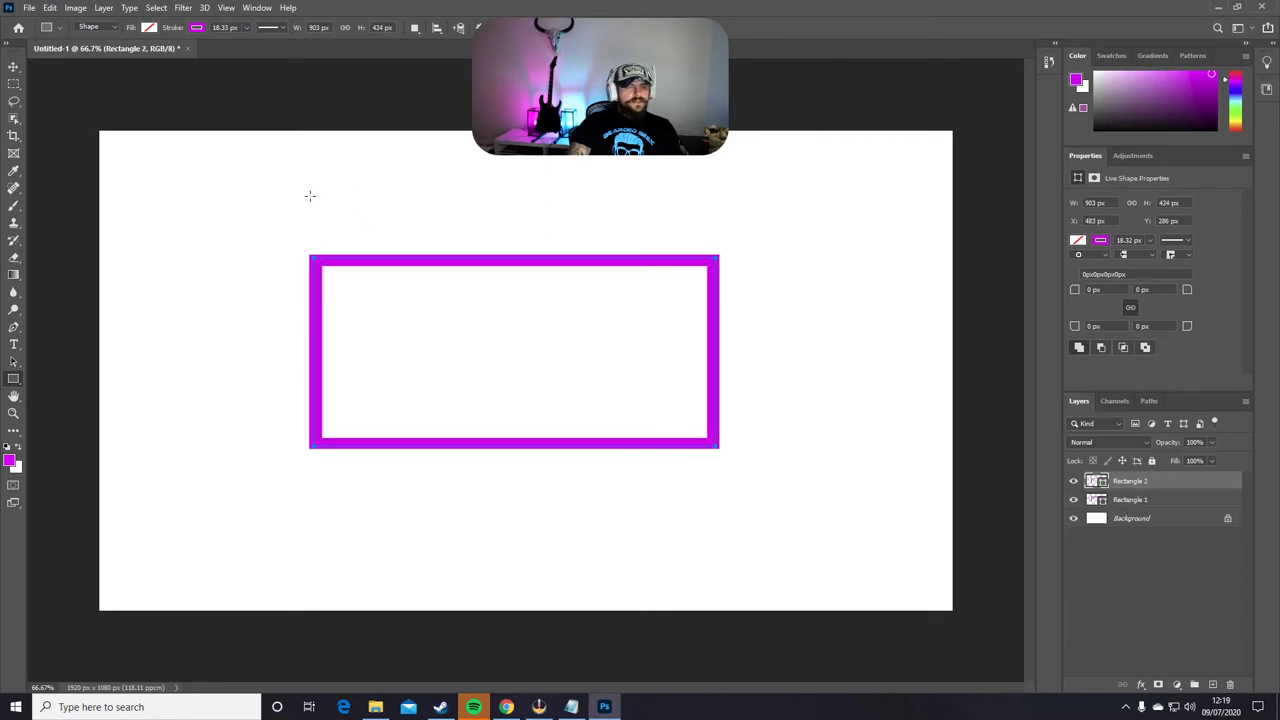
- Set the inner rectangle's stroke to black with a width of about 4.66 px, and deselect it
click(147, 28)
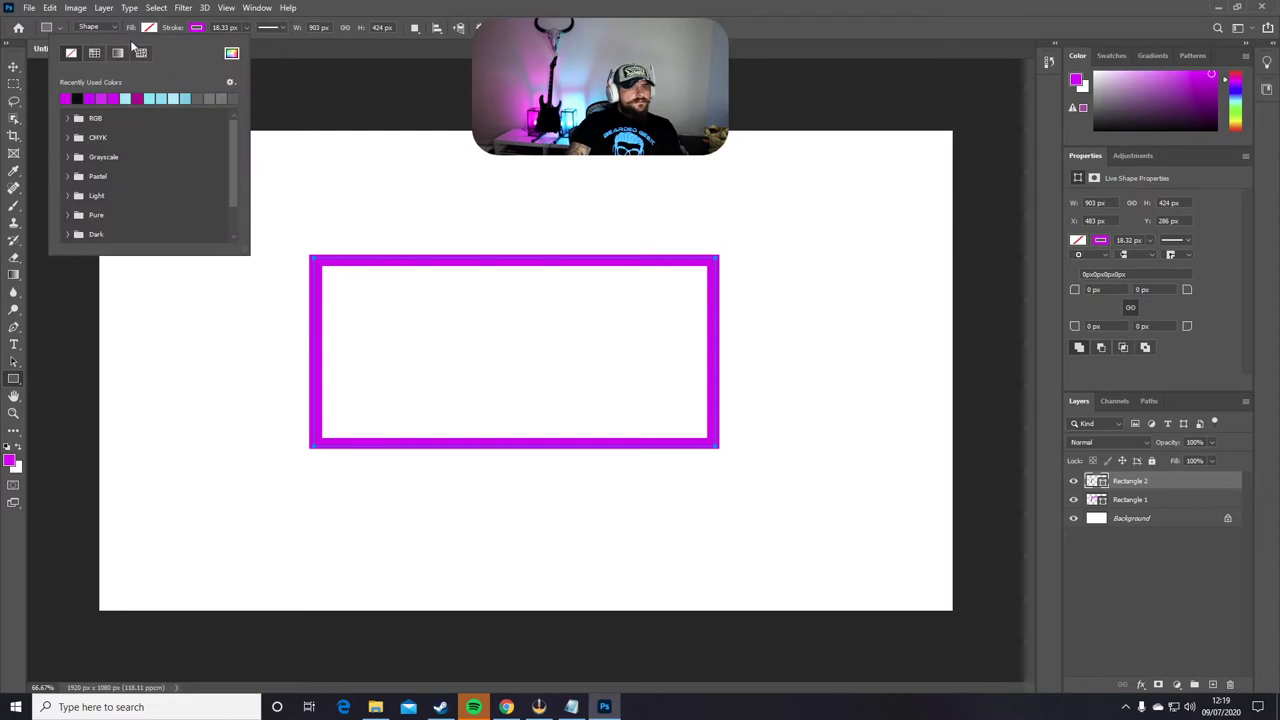
click(198, 28)
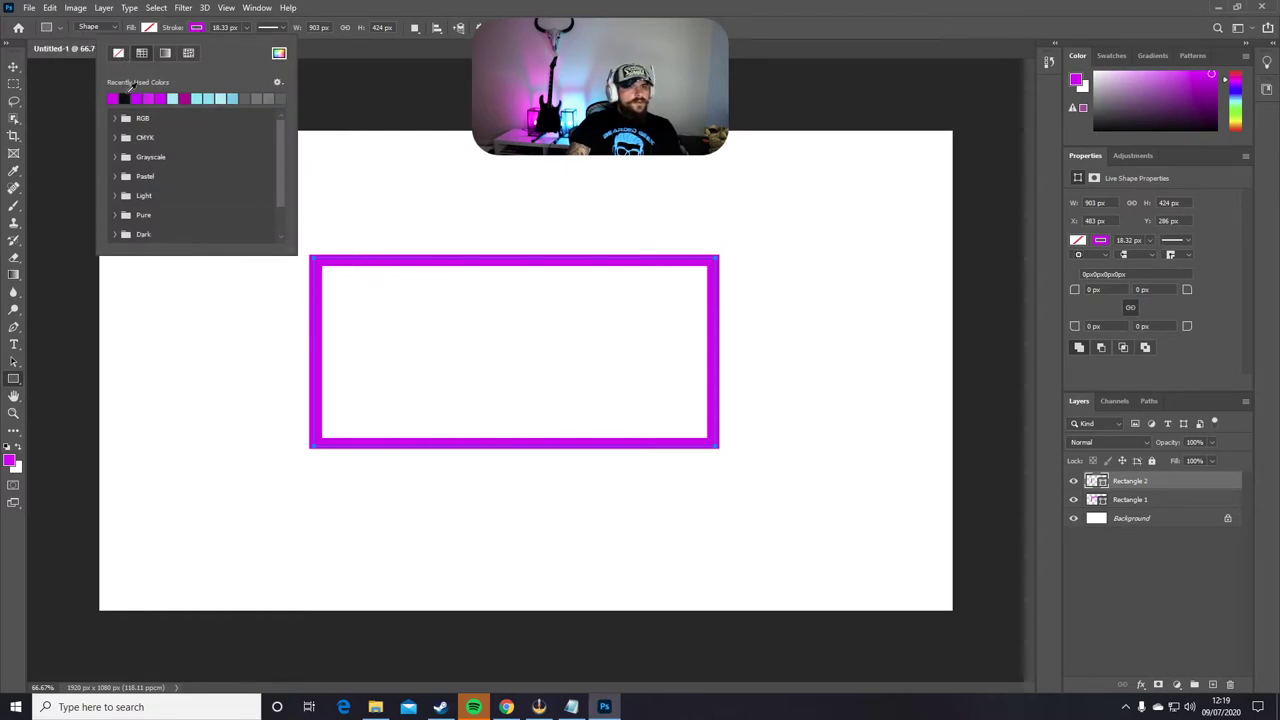
click(127, 96)
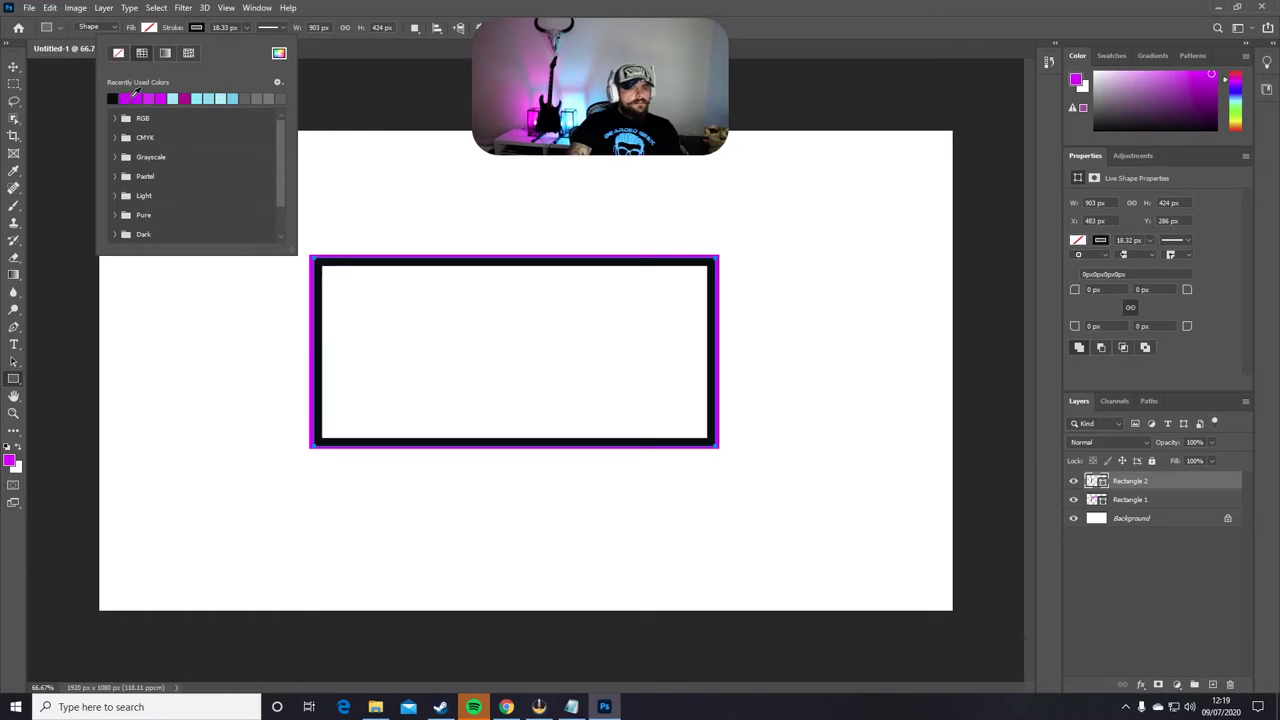
click(246, 27)
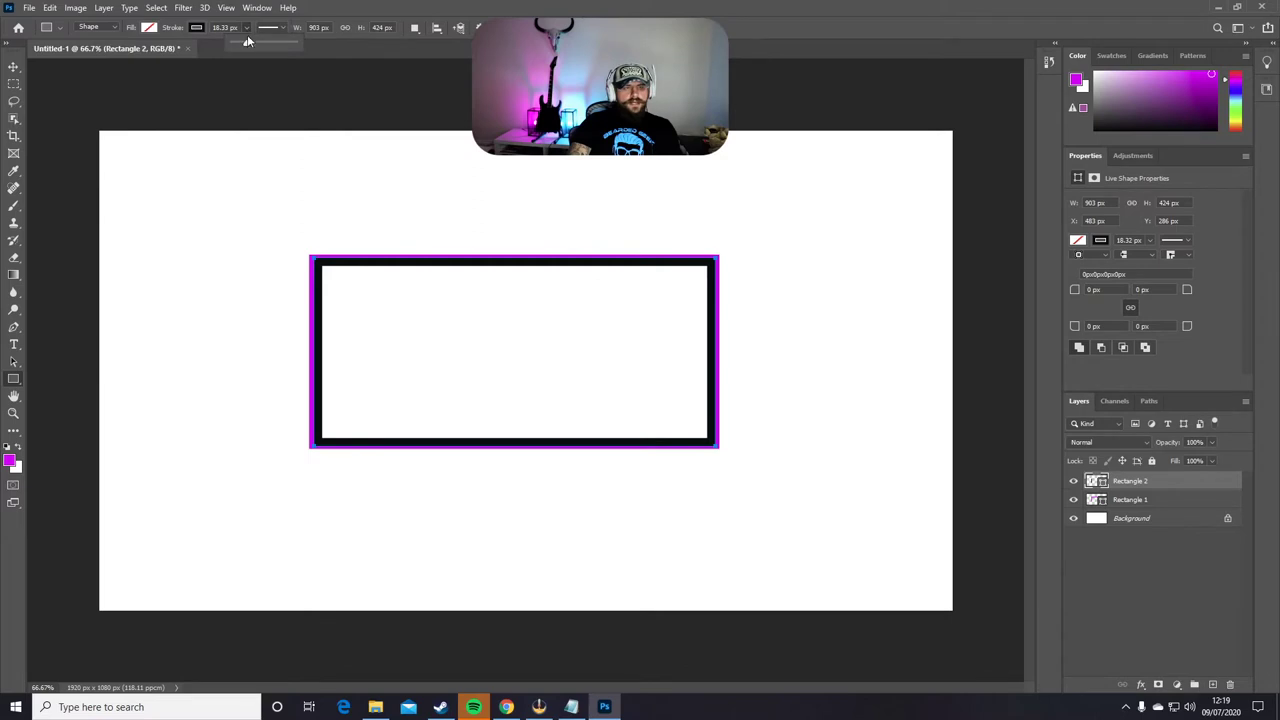
drag(249, 40, 242, 42)
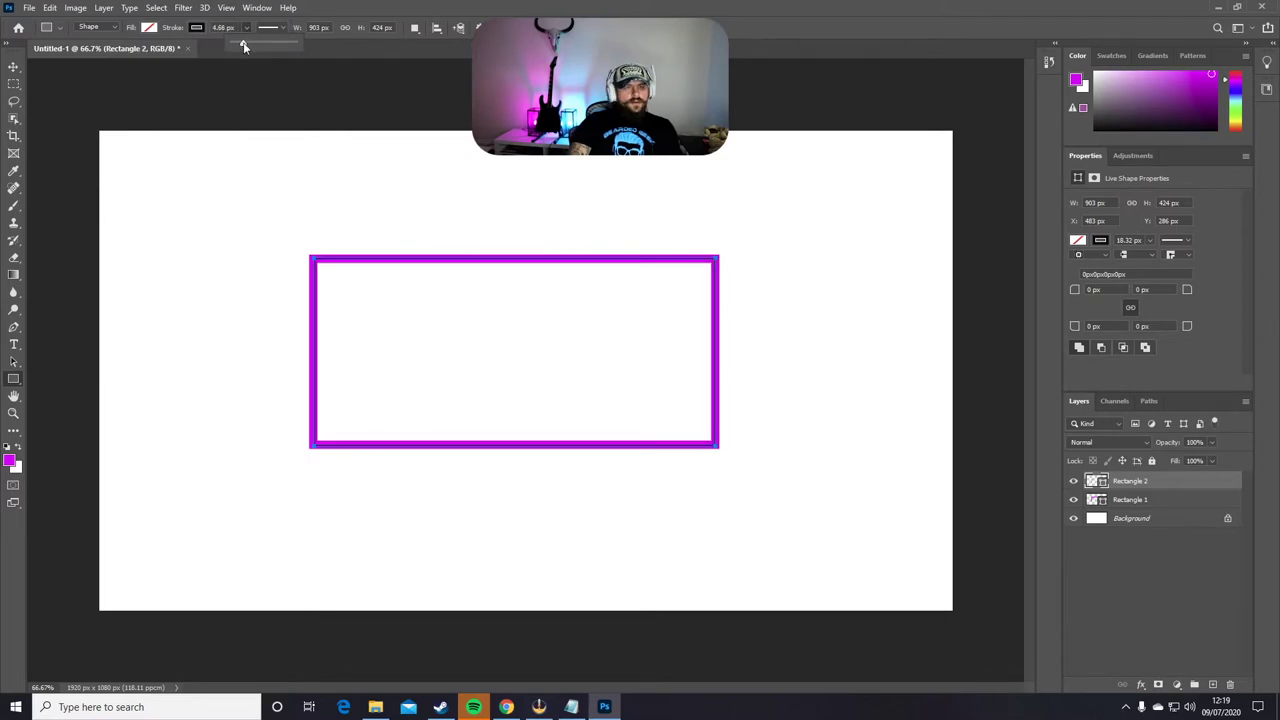
click(14, 66)
click(774, 265)
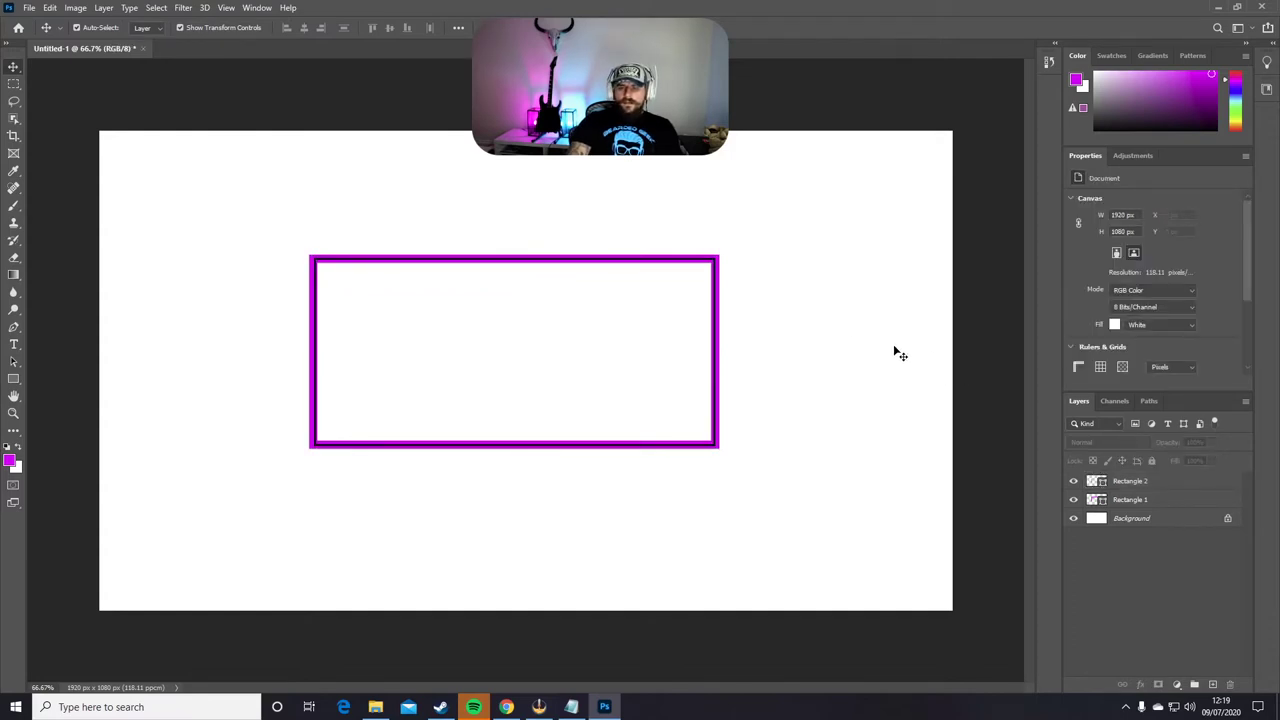
- Apply a Bevel & Emboss layer style with a depth of 1000% to the Rectangle 1 layer
click(1128, 502)
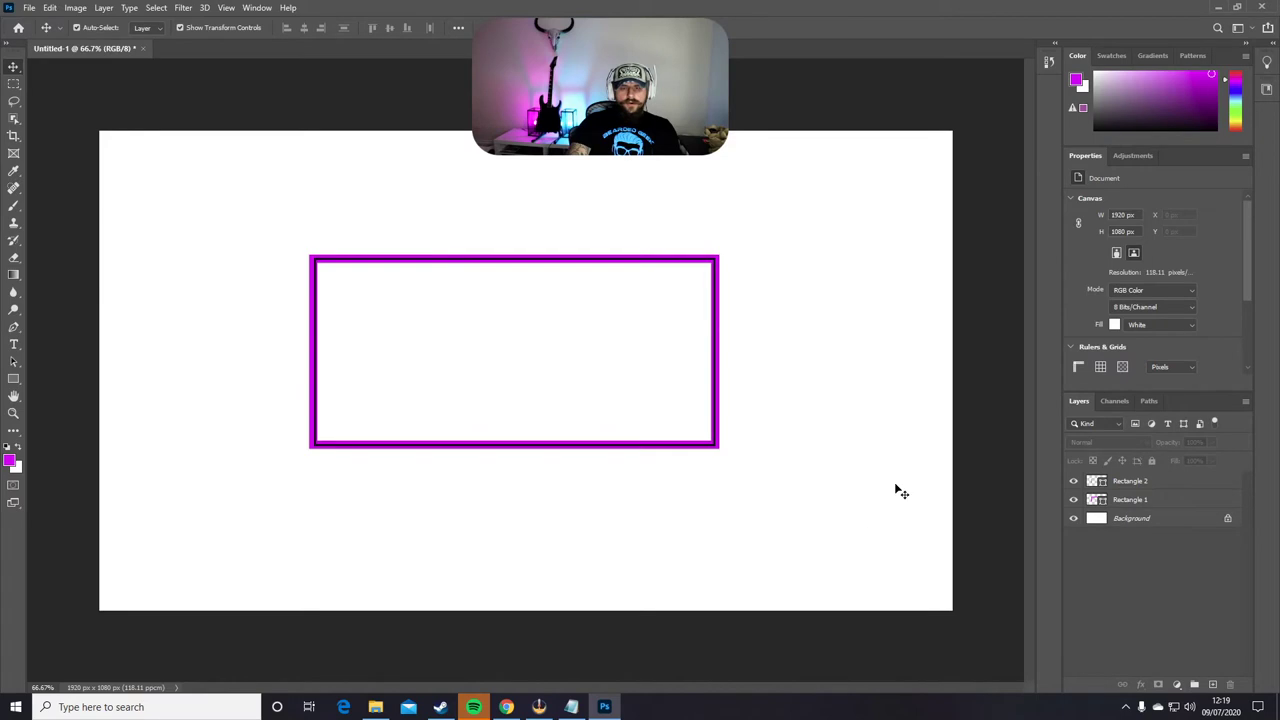
right_click(1140, 504)
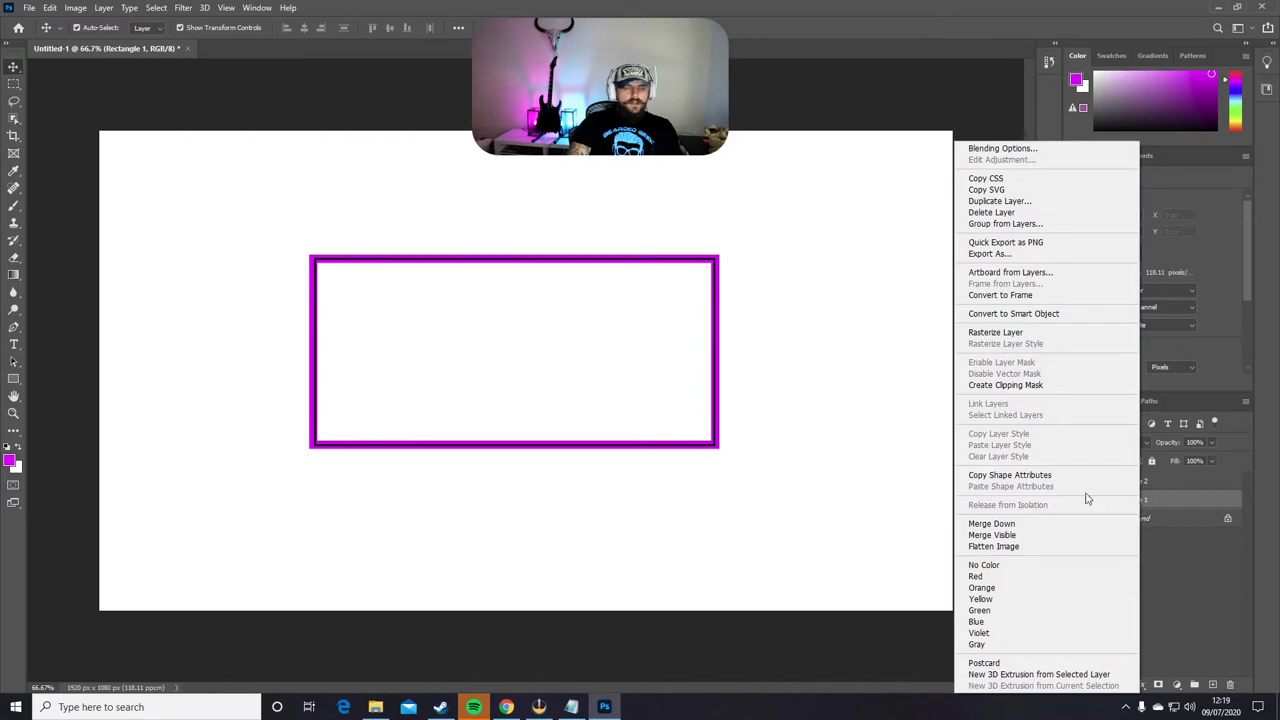
click(1003, 150)
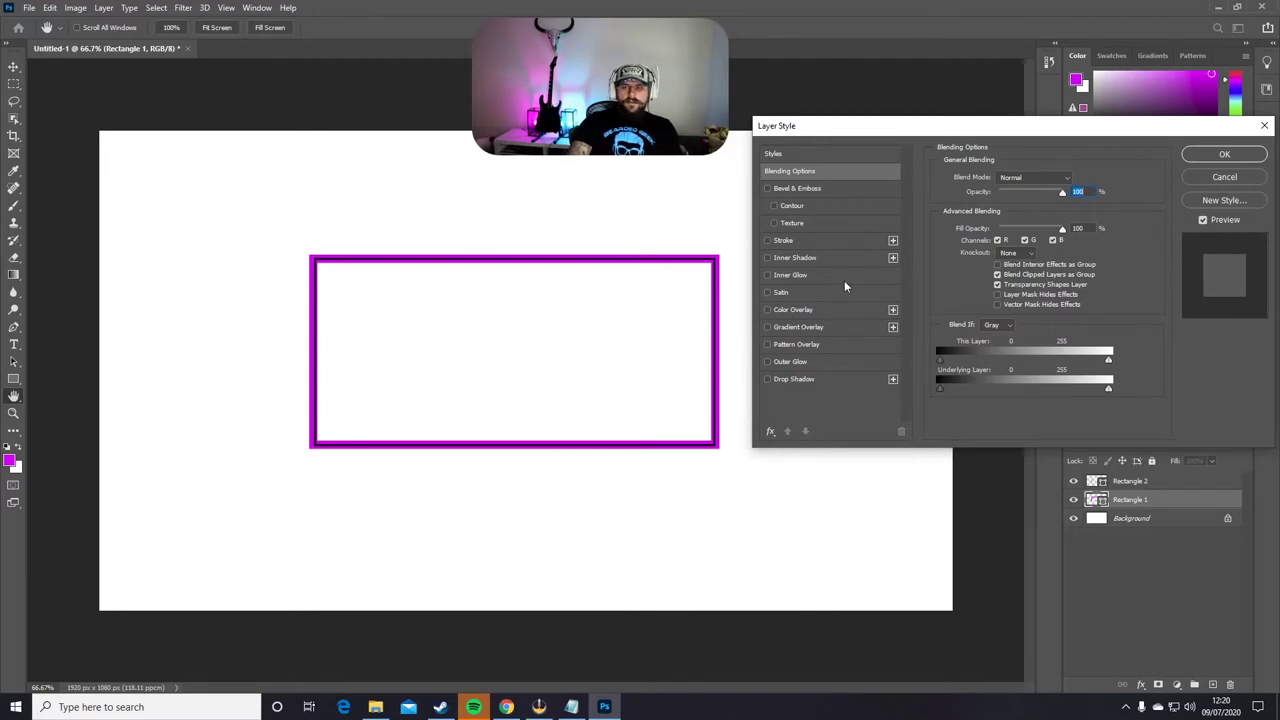
click(783, 189)
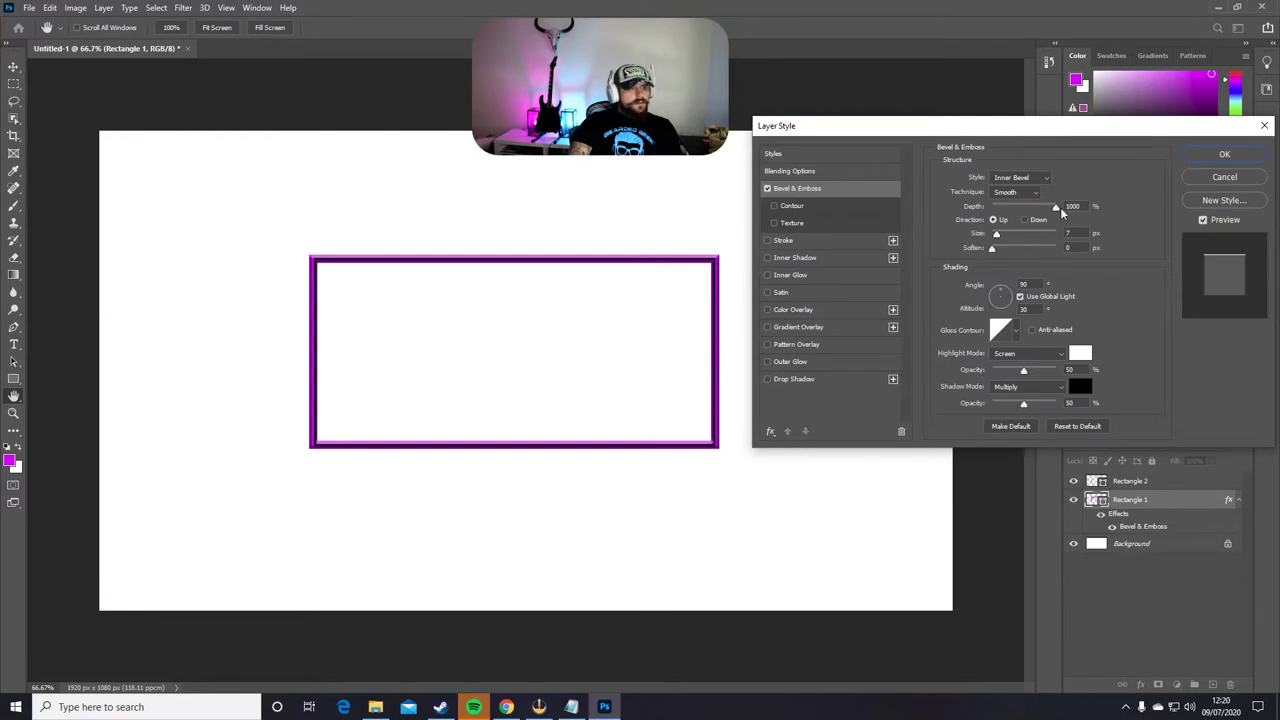
drag(1060, 209, 991, 208)
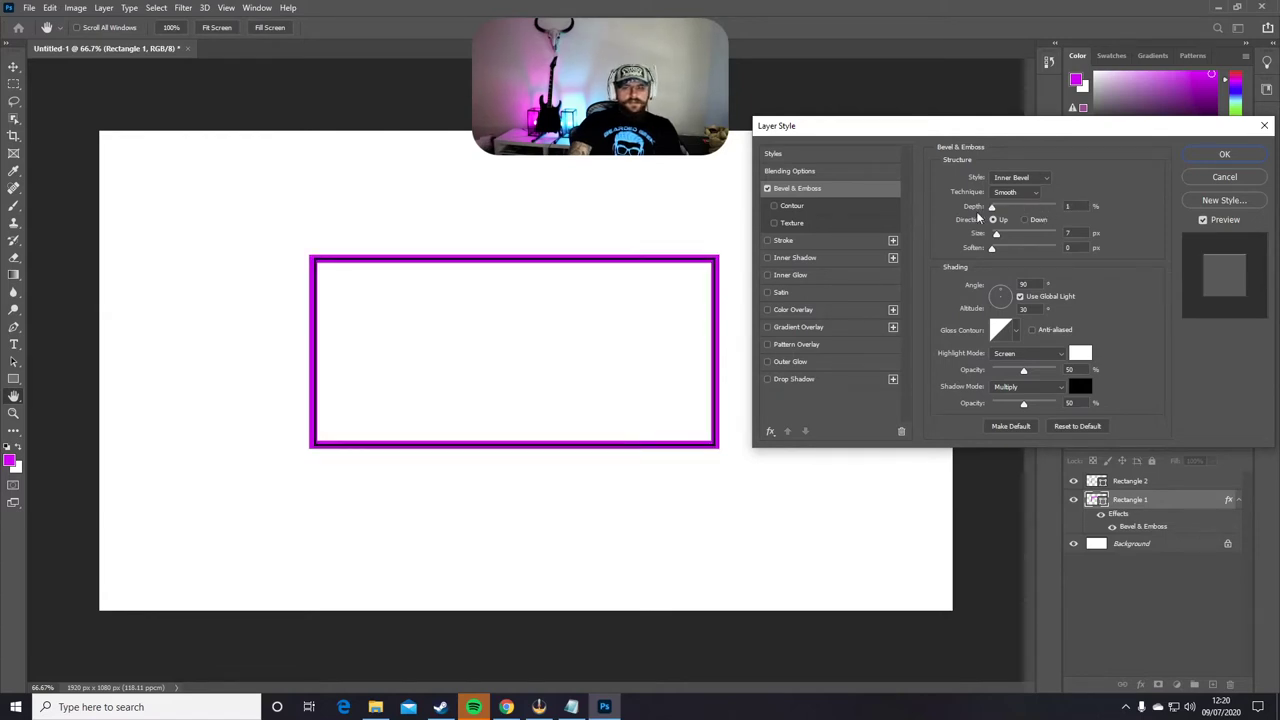
drag(978, 213, 1123, 210)
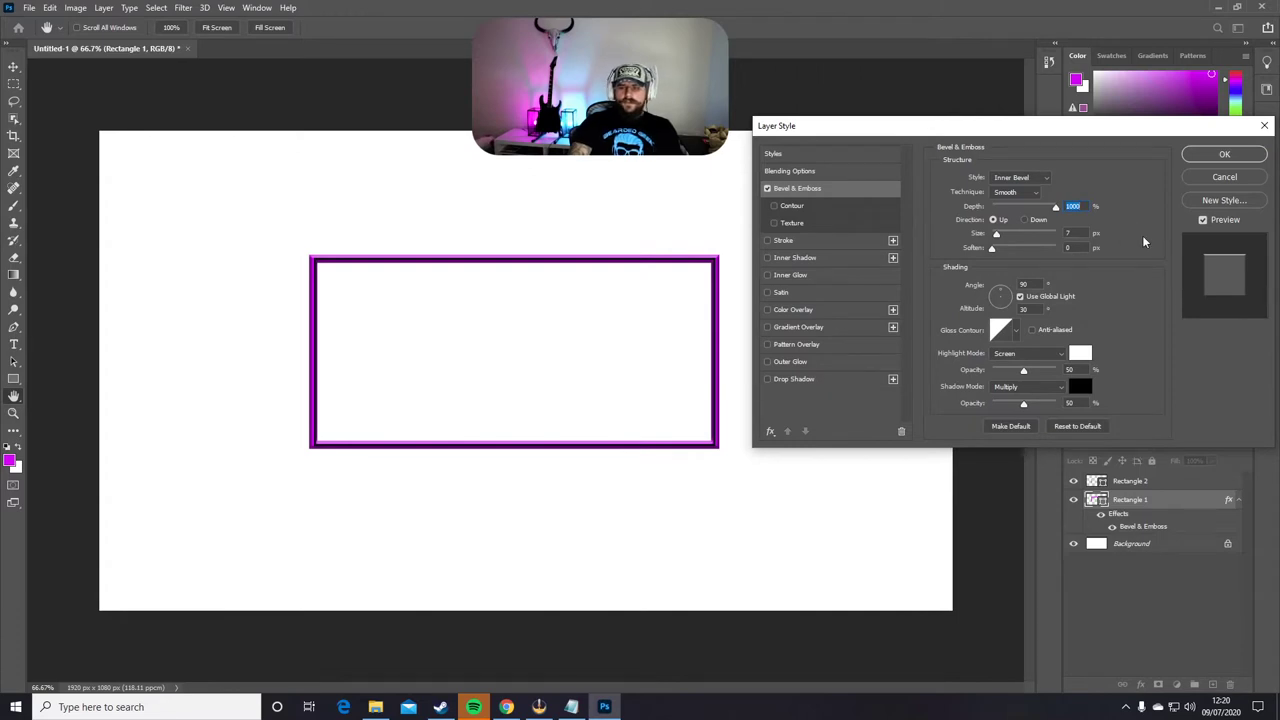
click(1224, 155)
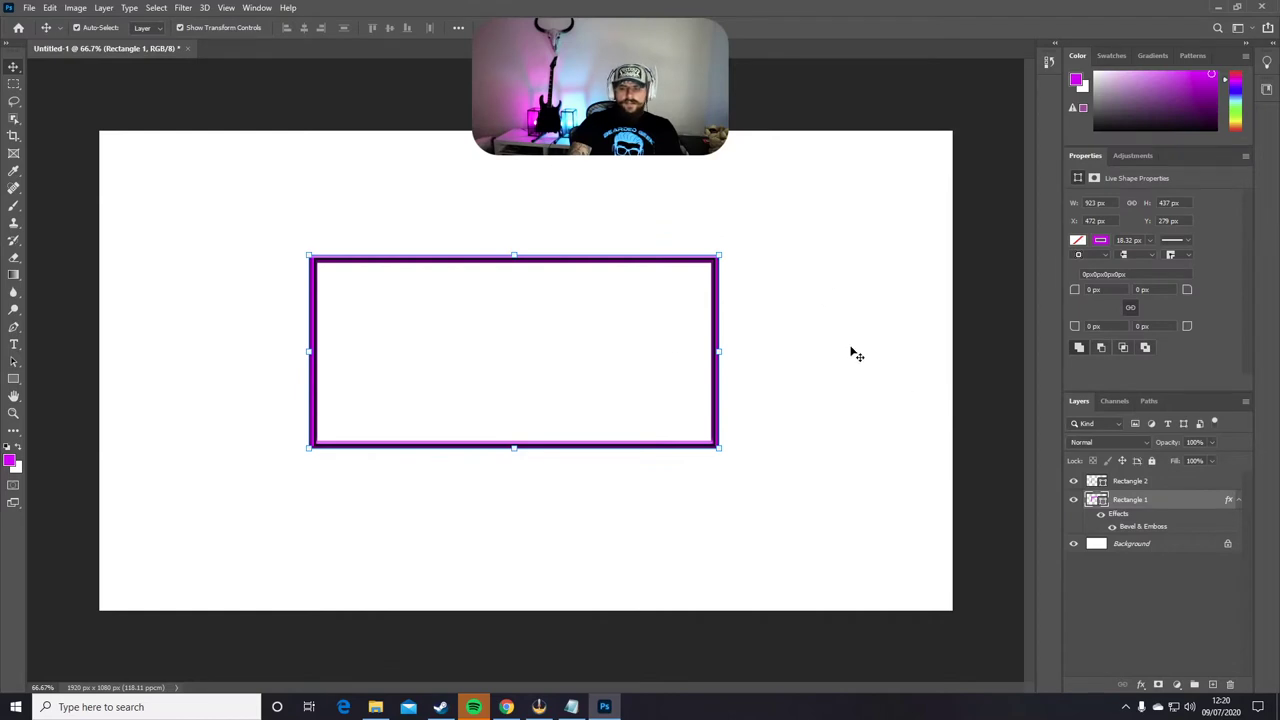
click(855, 354)
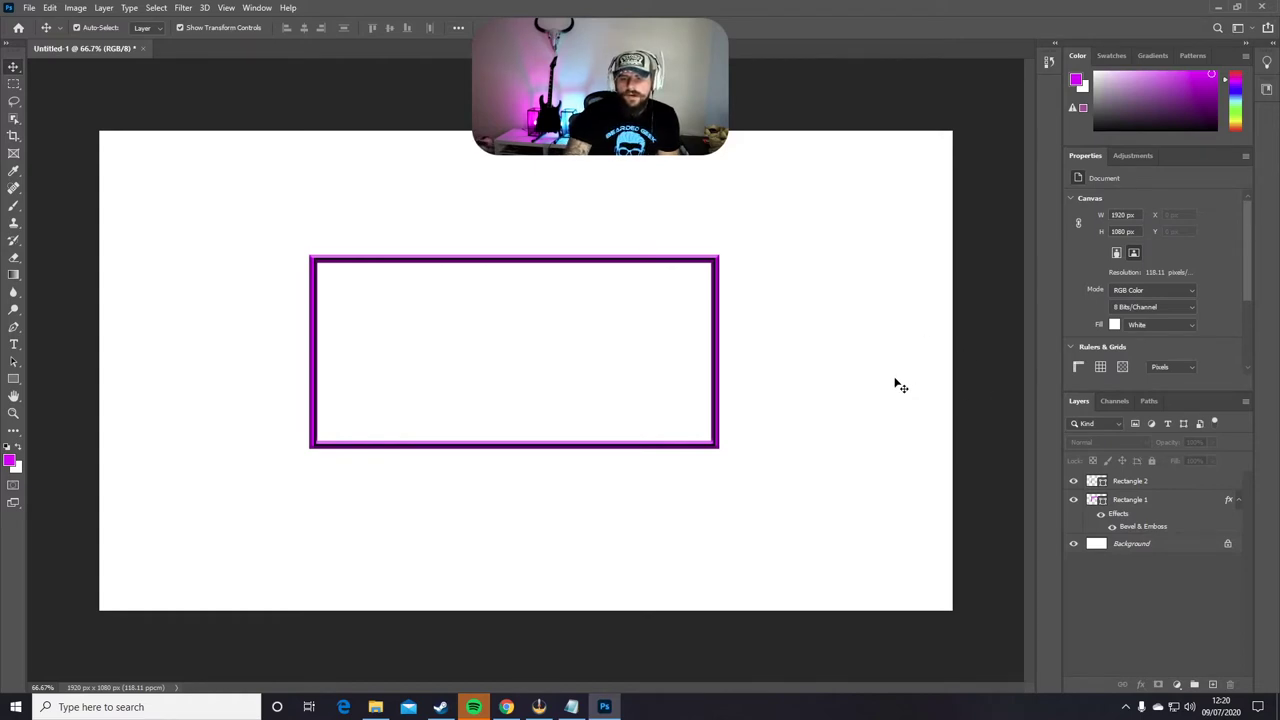
- Rasterize the Rectangle 1 layer
click(1137, 503)
right_click(1137, 503)
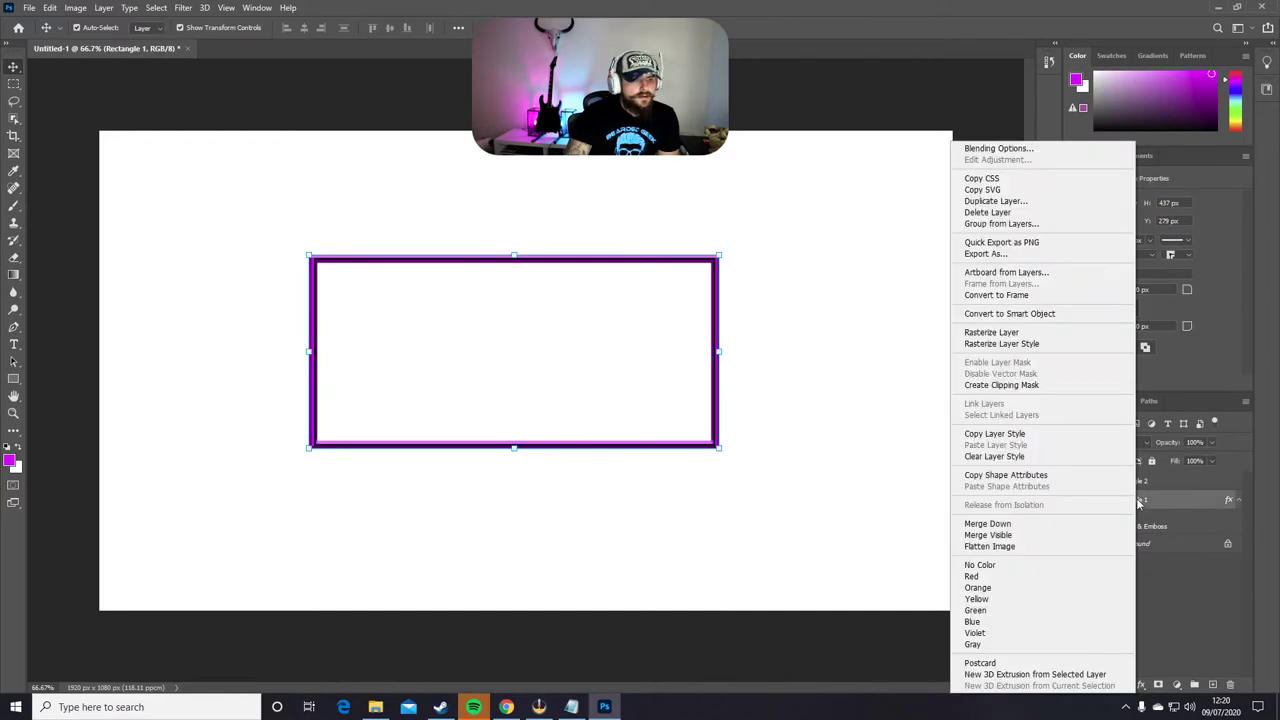
click(1010, 333)
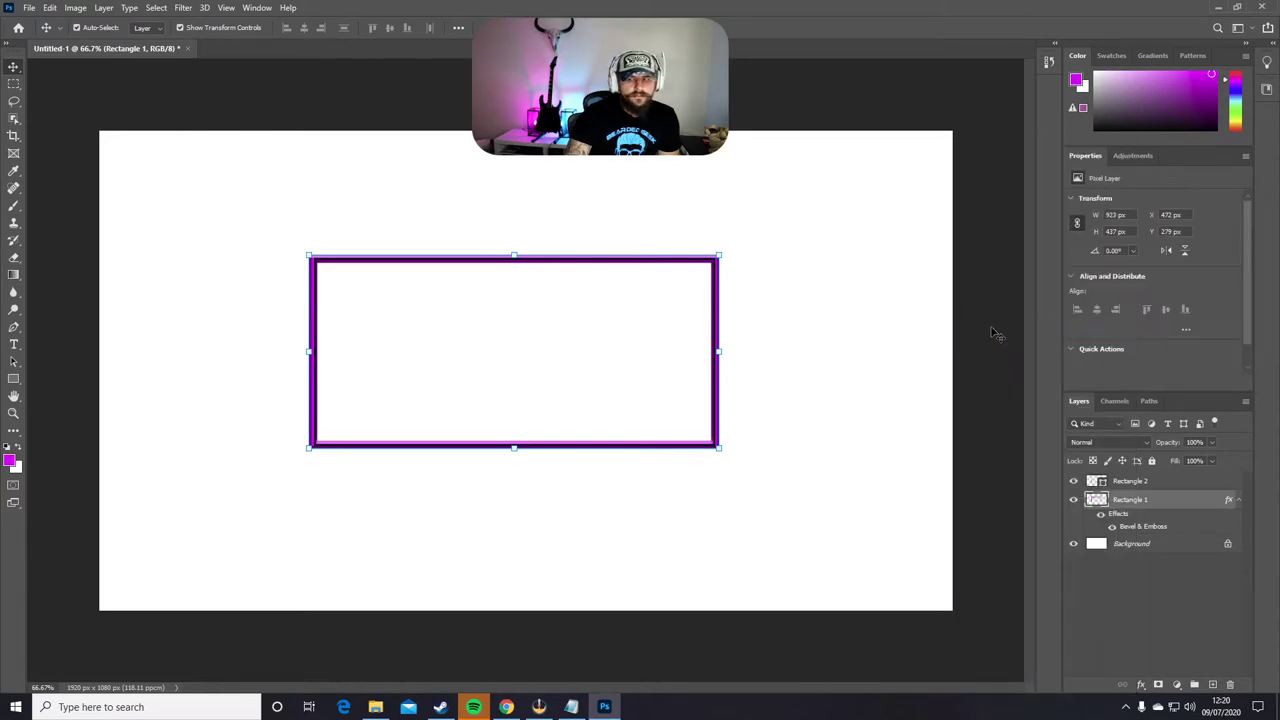
- Erase the magenta frame's four corners and a gap in the middle of its lower edge with a 127 px hard eraser
click(14, 260)
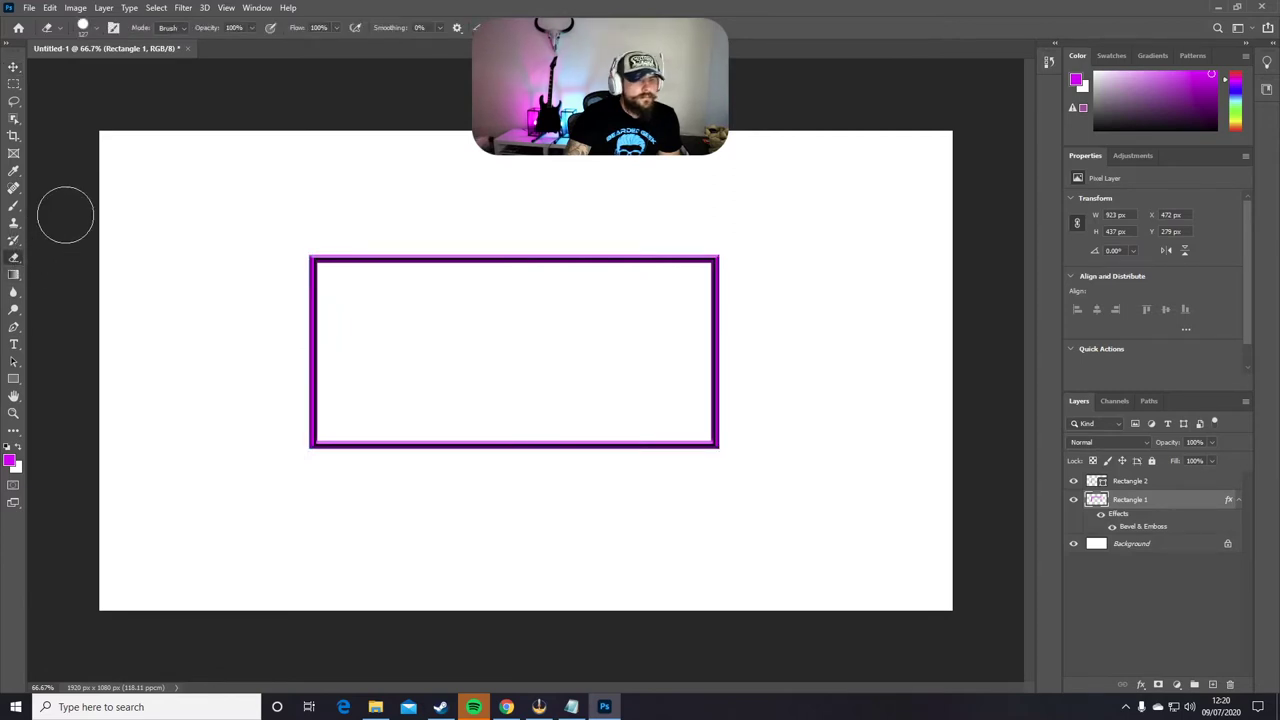
click(96, 30)
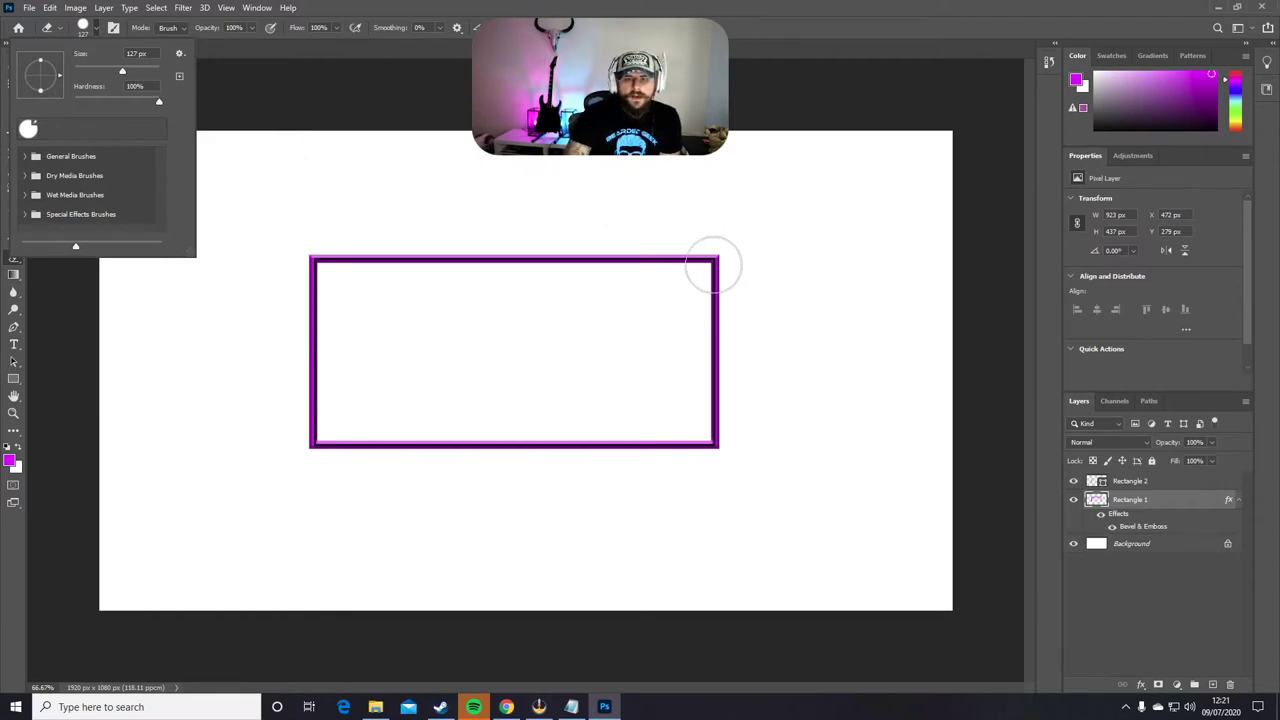
click(713, 266)
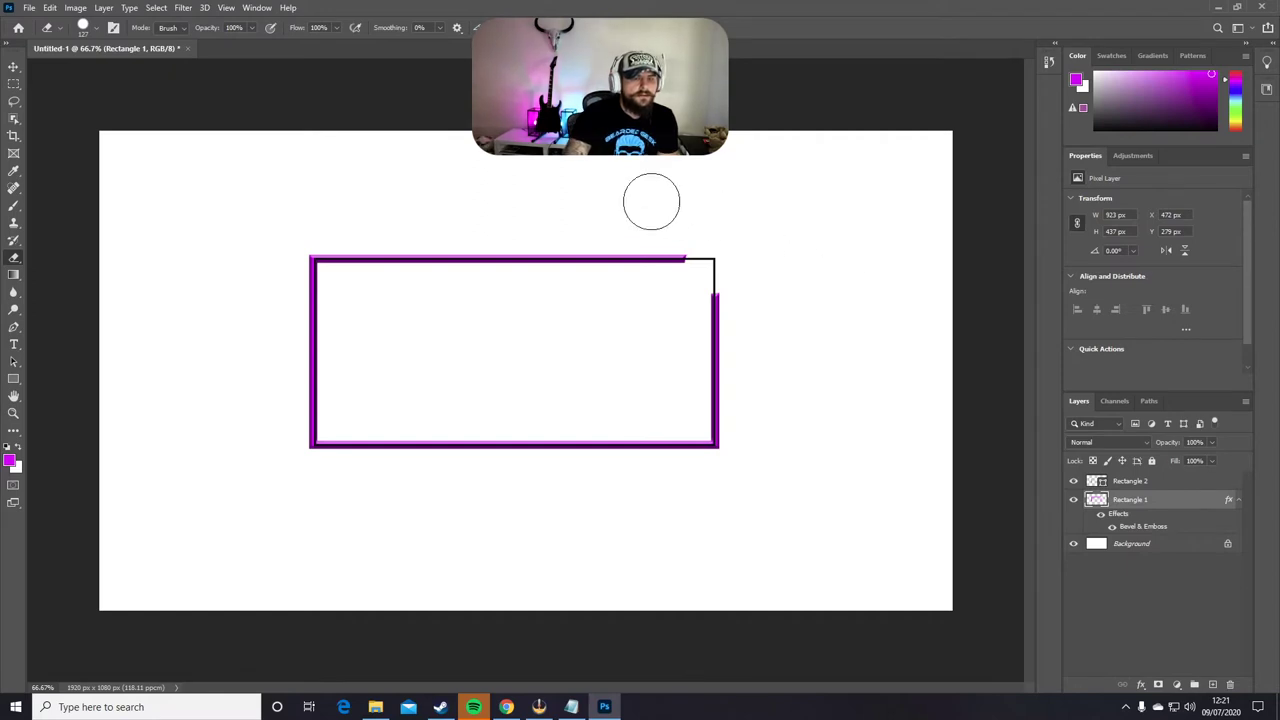
click(315, 266)
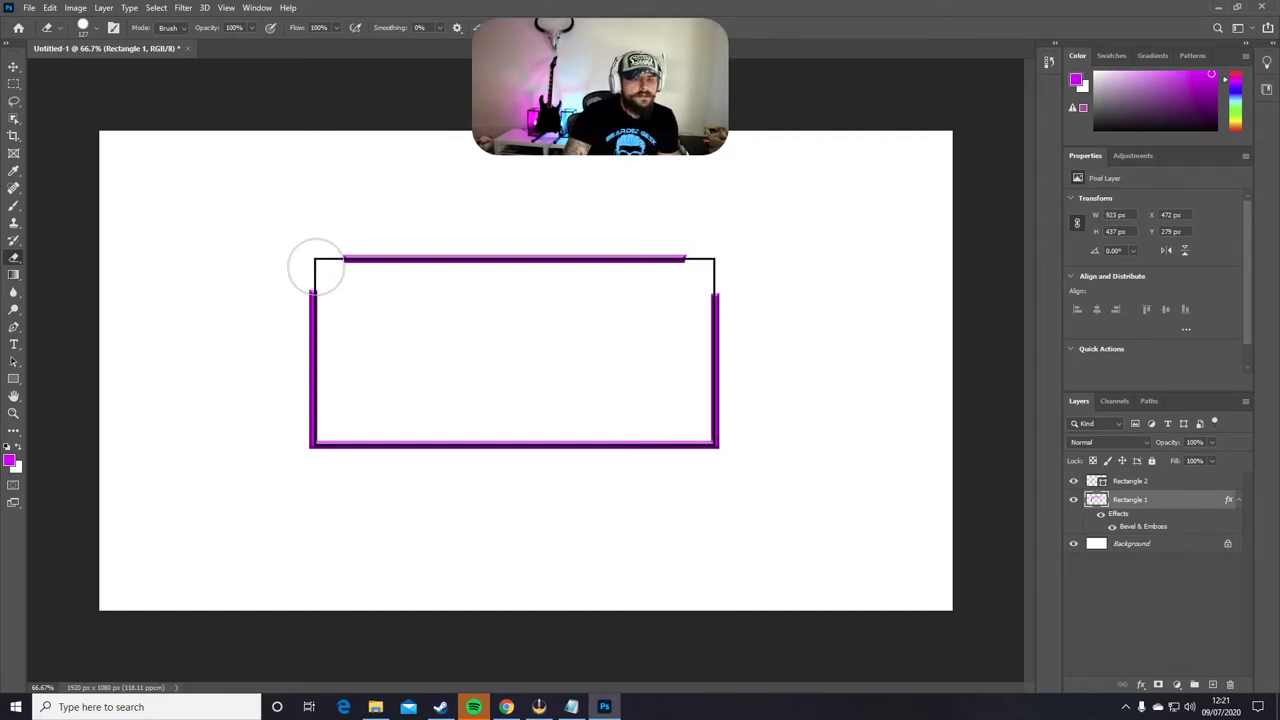
click(315, 435)
click(714, 437)
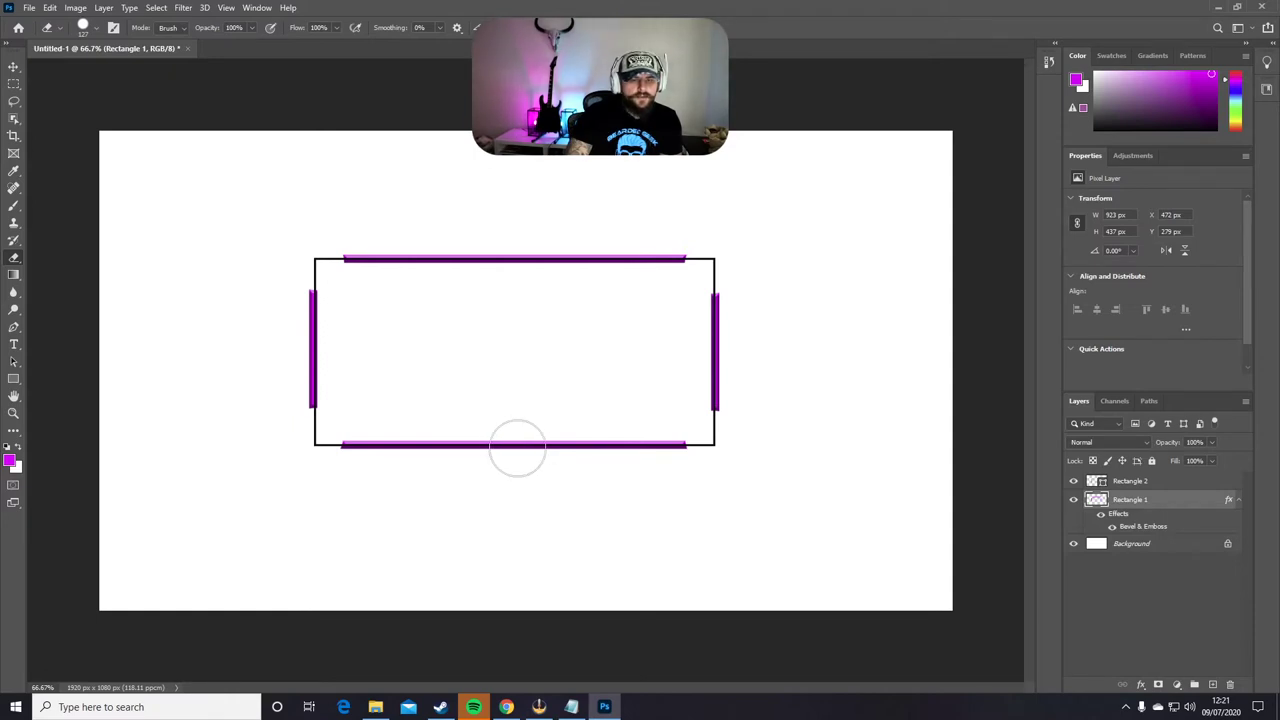
click(513, 445)
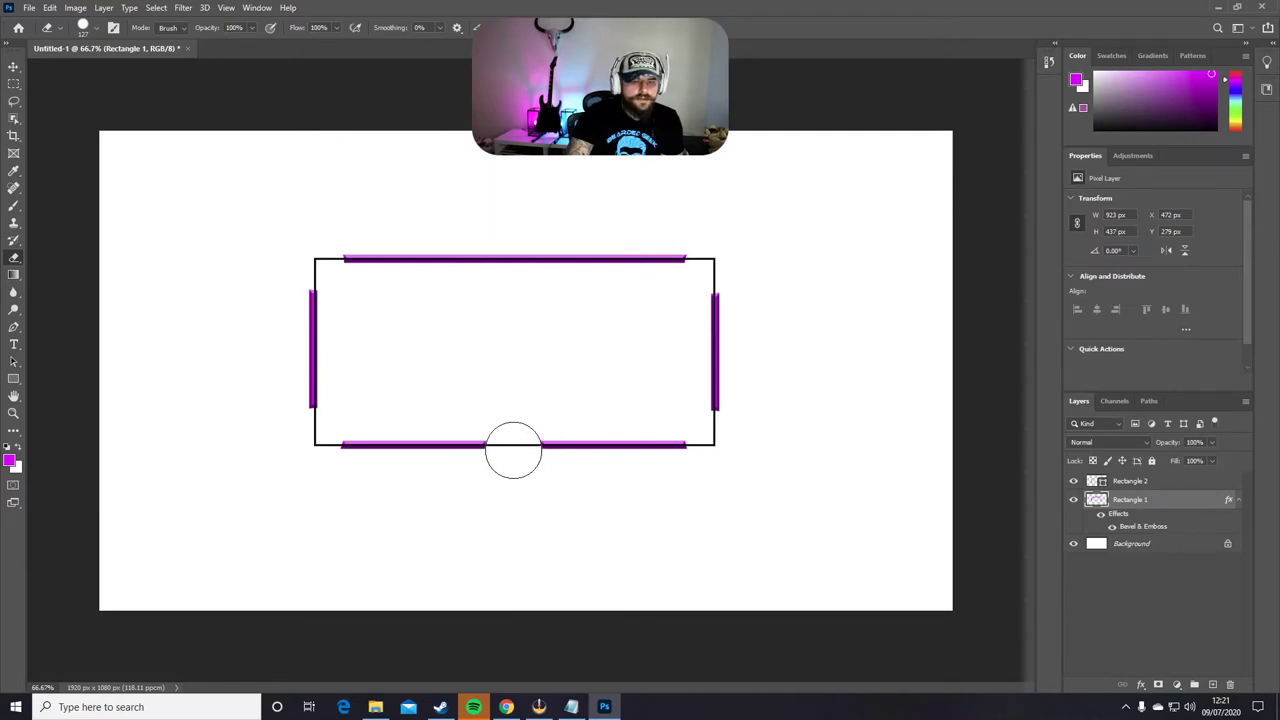
- Rasterize the black Rectangle 2 layer
click(1131, 484)
right_click(1129, 479)
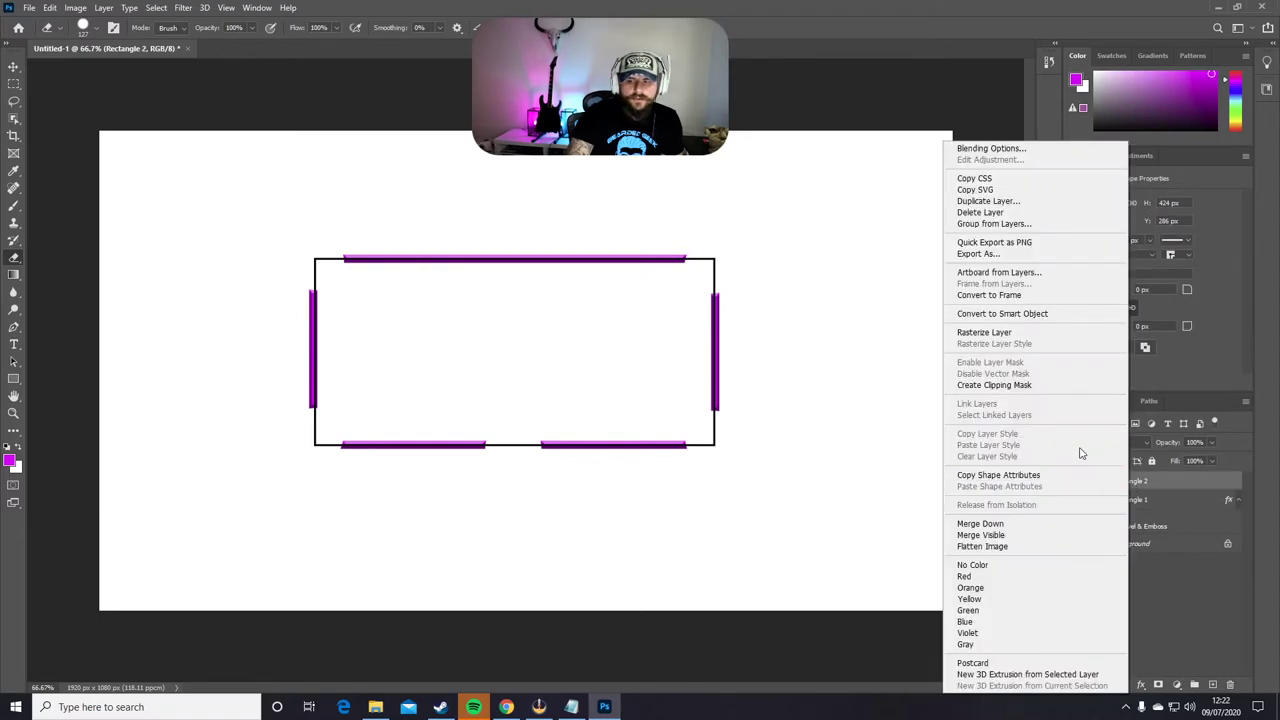
click(1007, 336)
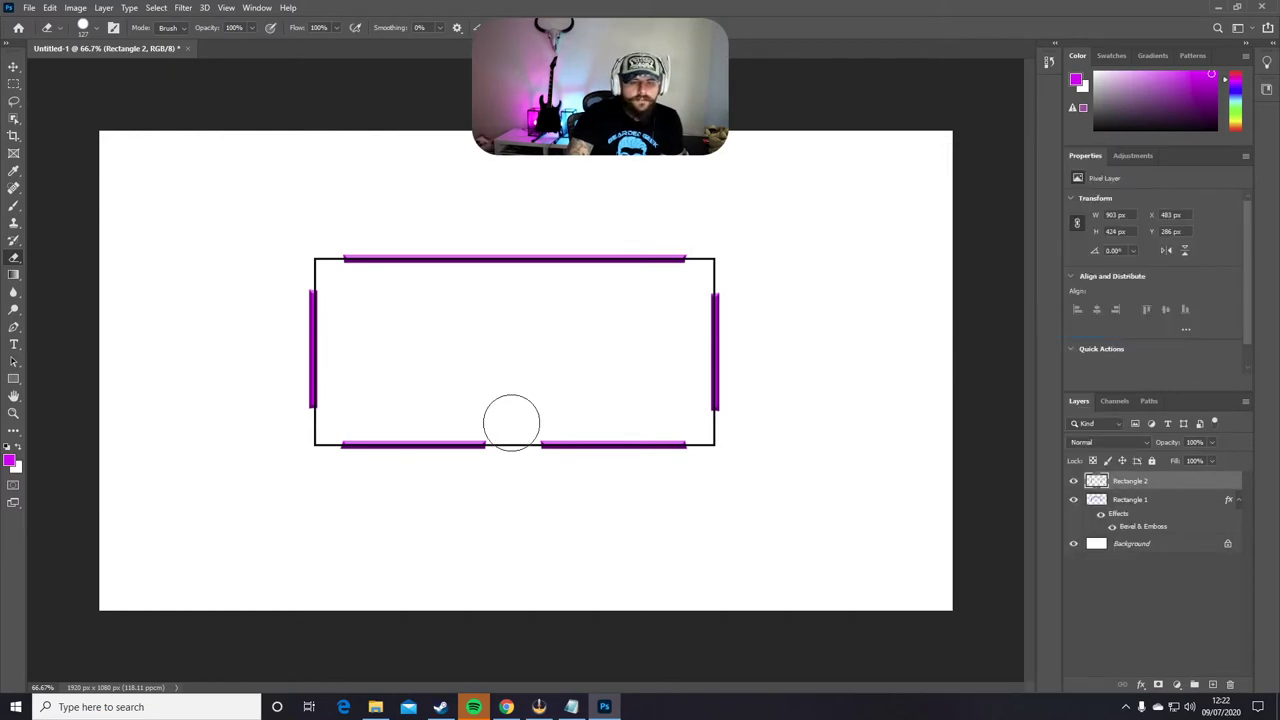
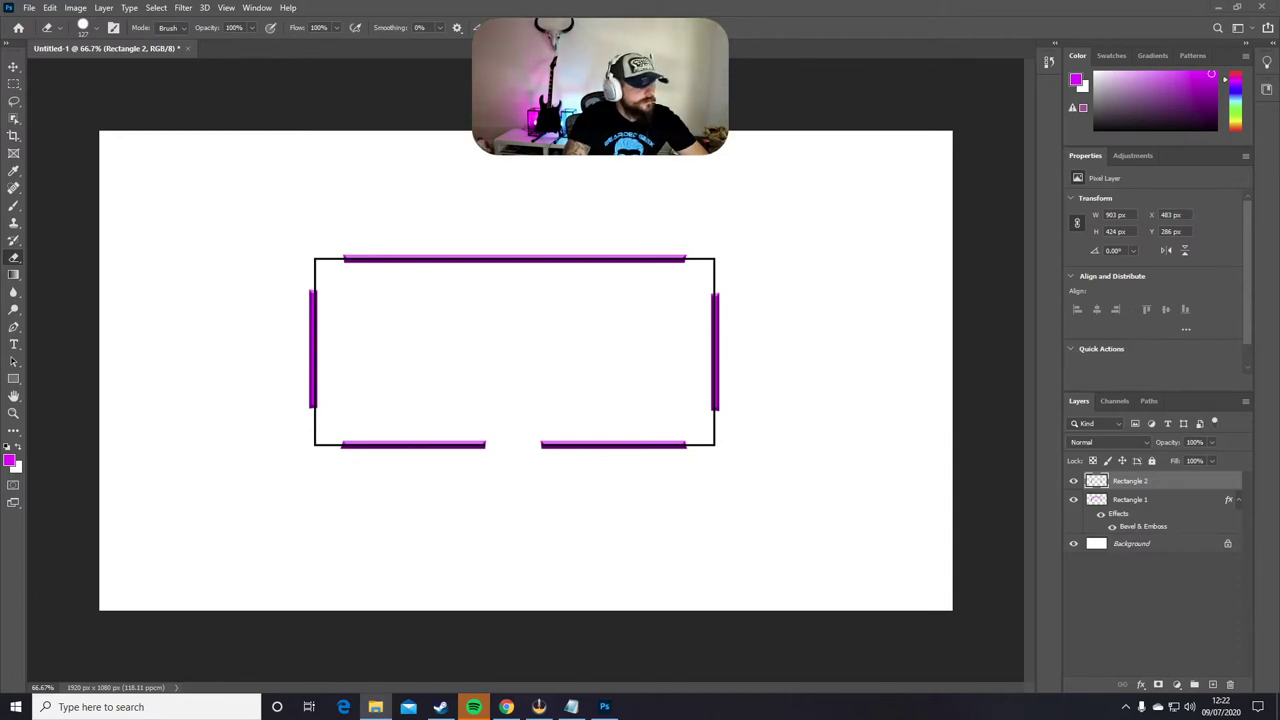
- Place the BLUEGEEK image in the document, scaling the head to about 135 x 165 px and positioning it in the frame's lower gap
drag(500, 334, 502, 323)
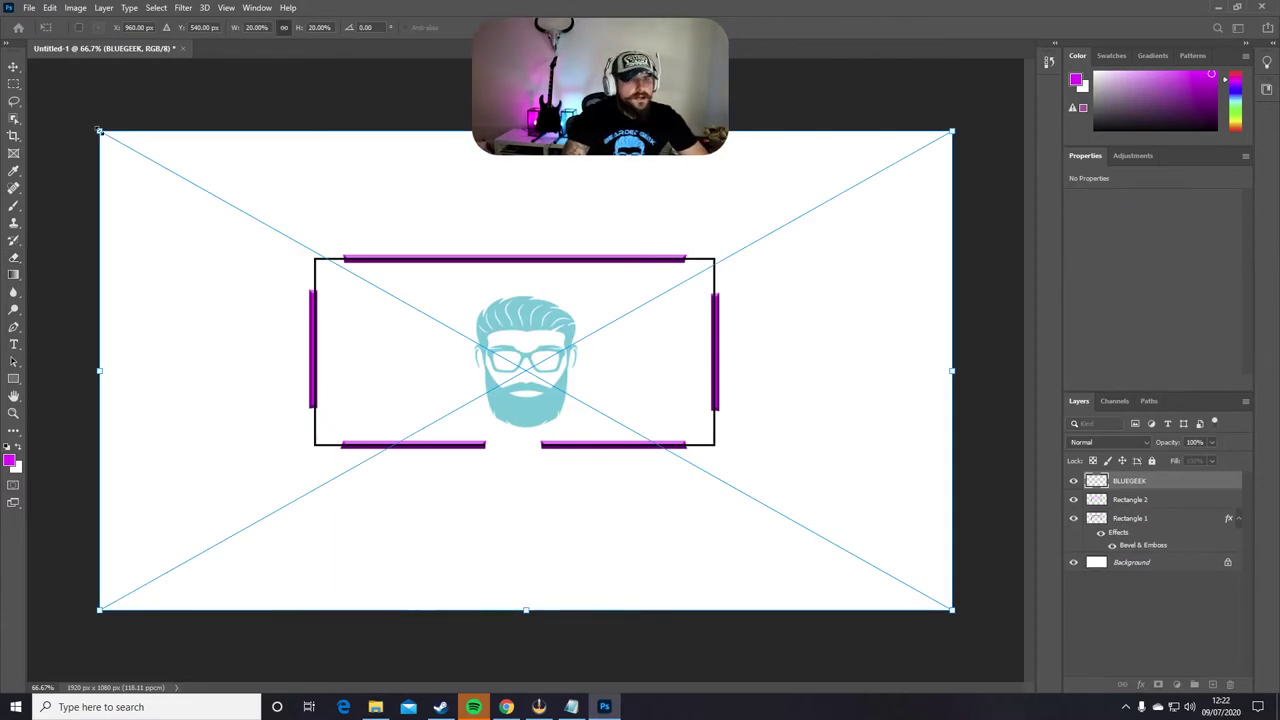
drag(100, 132, 458, 342)
drag(669, 400, 477, 392)
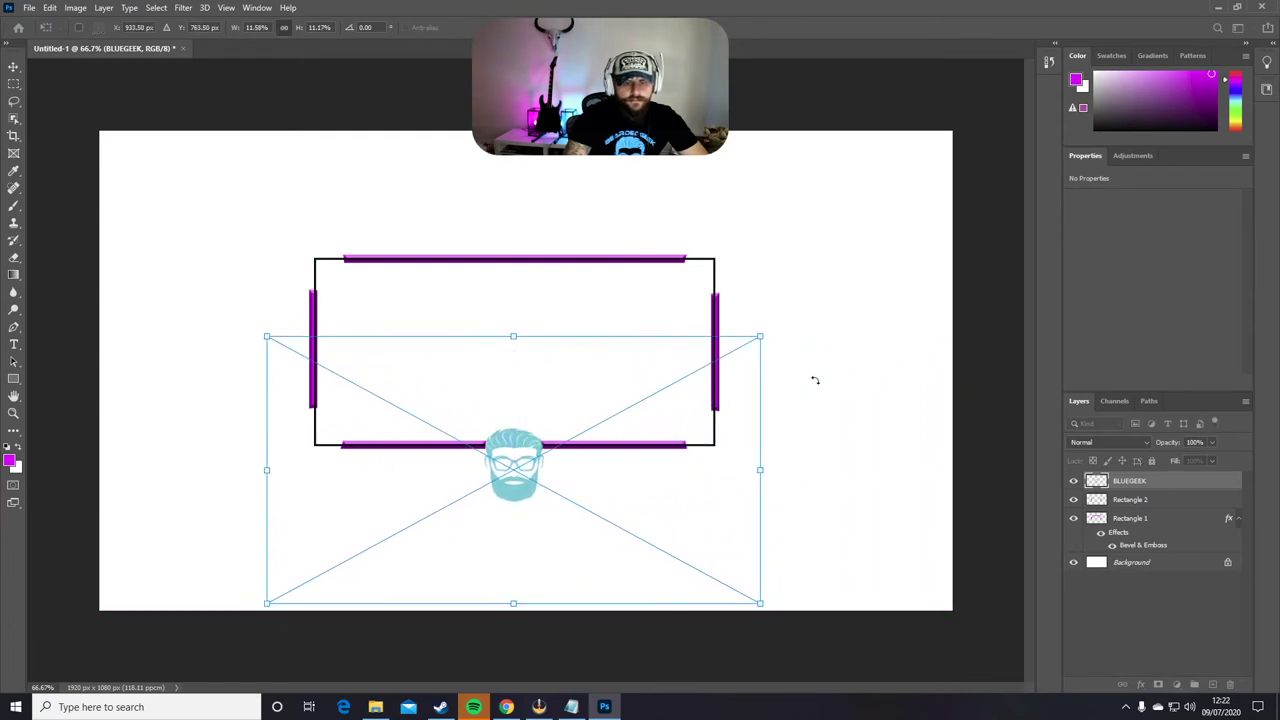
key(Return)
key(e)
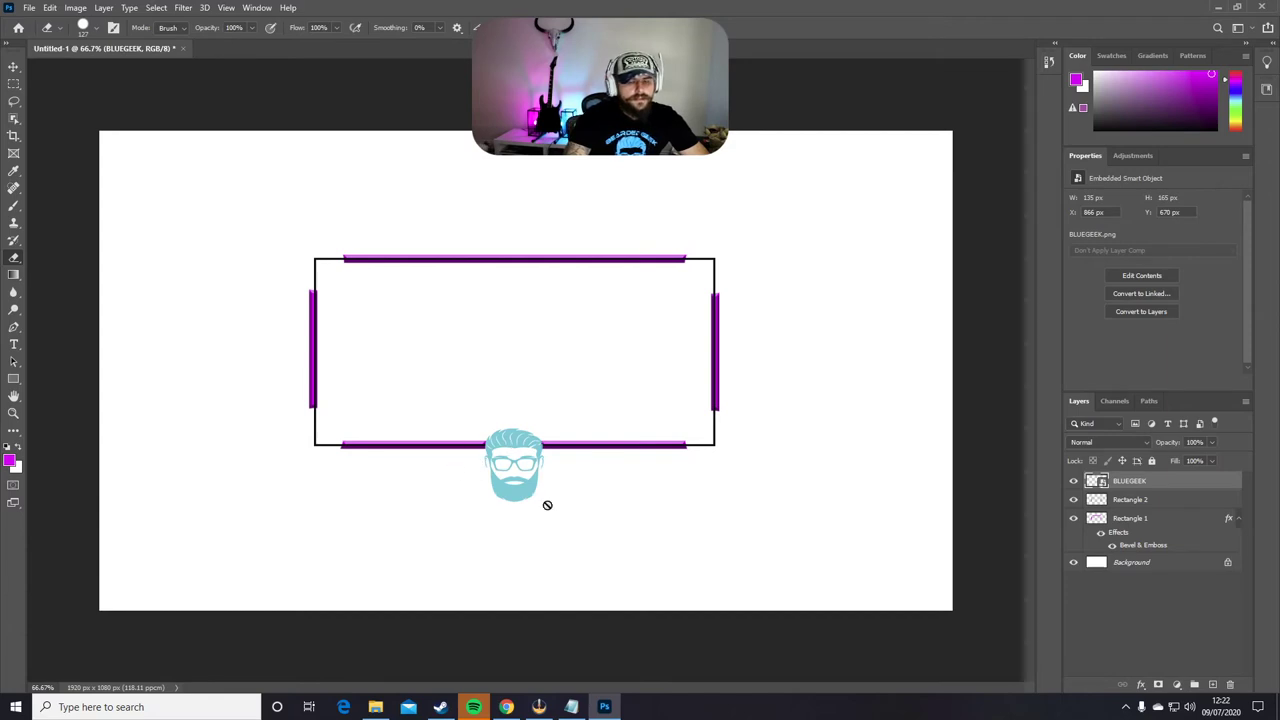
- Add a Color Overlay layer style to the BLUEGEEK layer in a dark magenta that matches the frame
right_click(1130, 484)
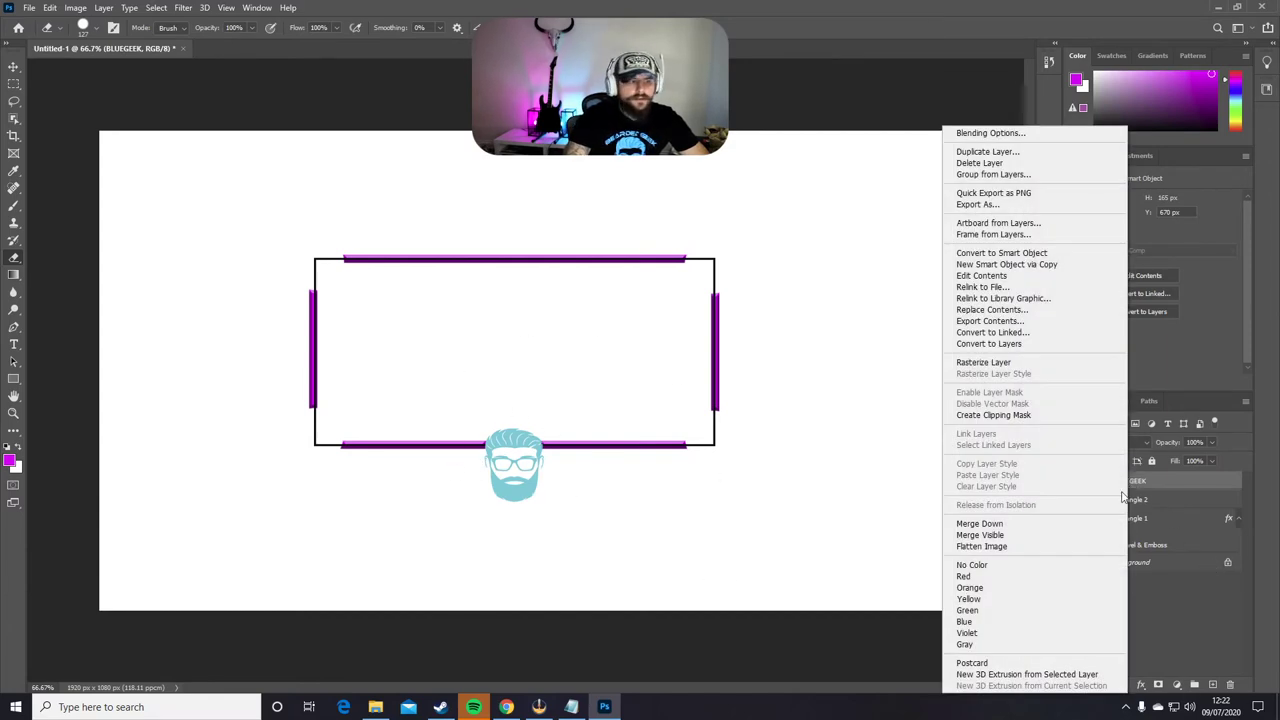
click(1015, 134)
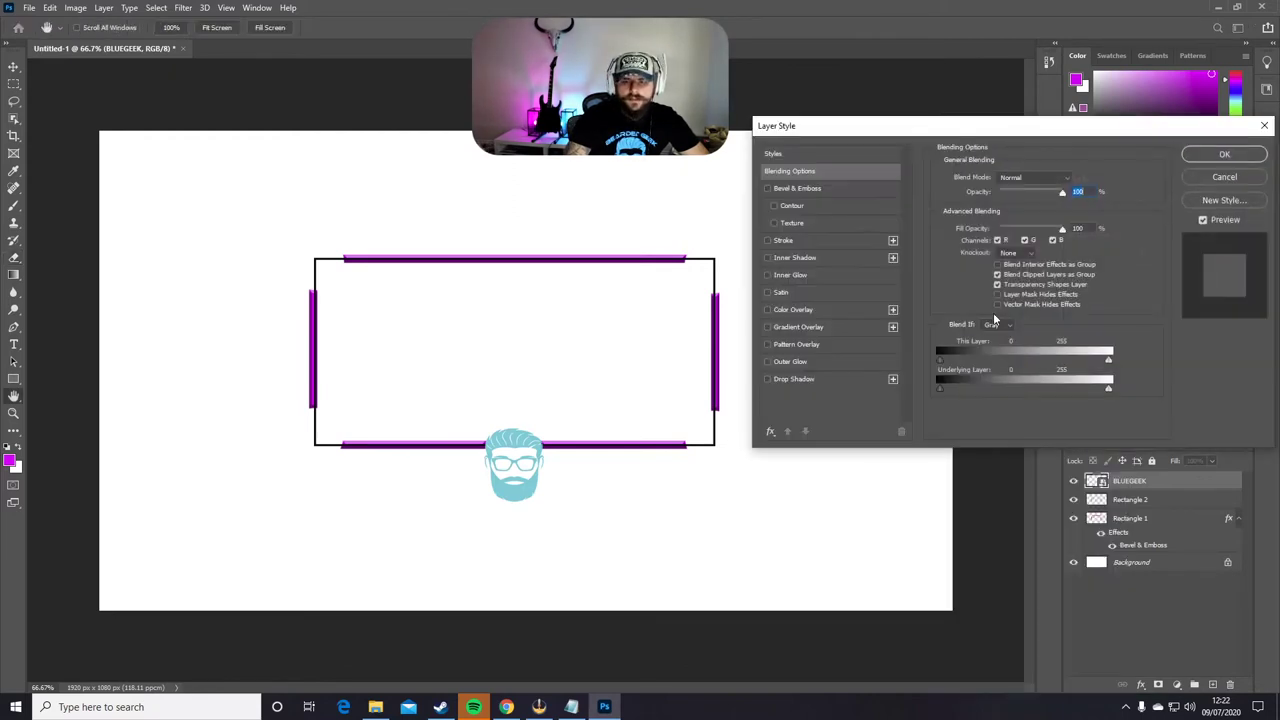
click(786, 309)
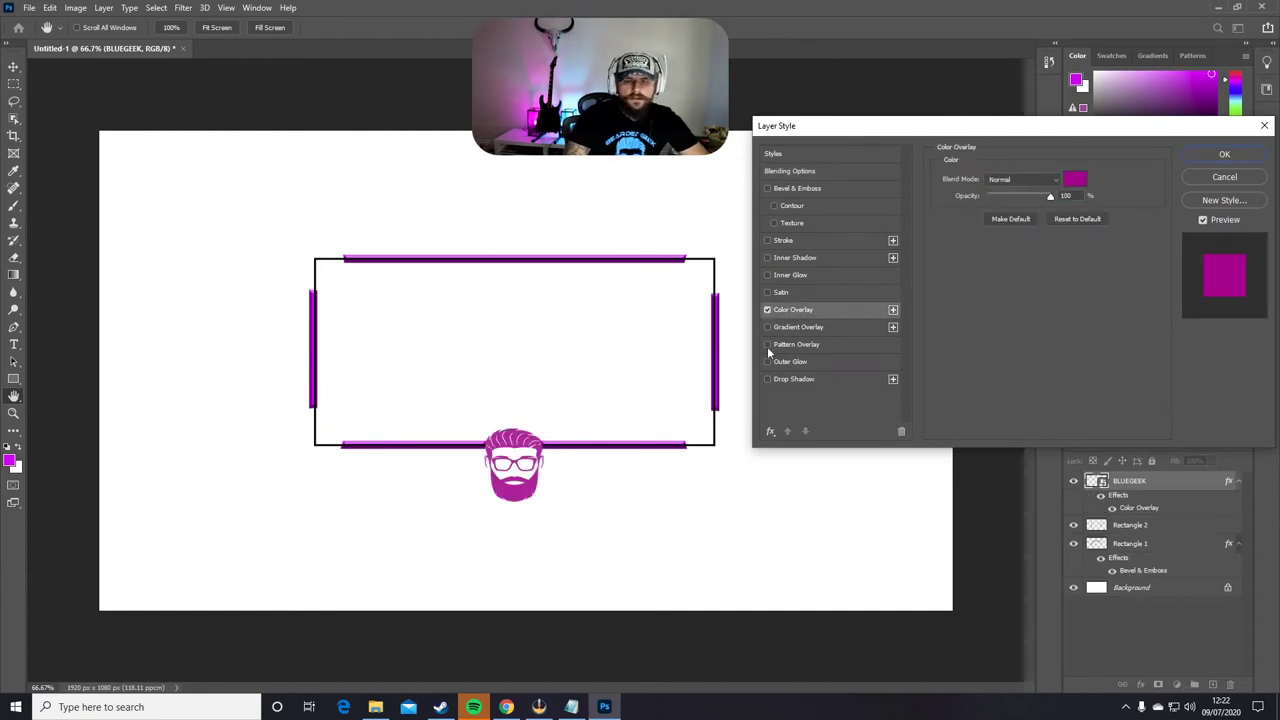
click(1075, 182)
click(497, 312)
click(465, 174)
click(510, 294)
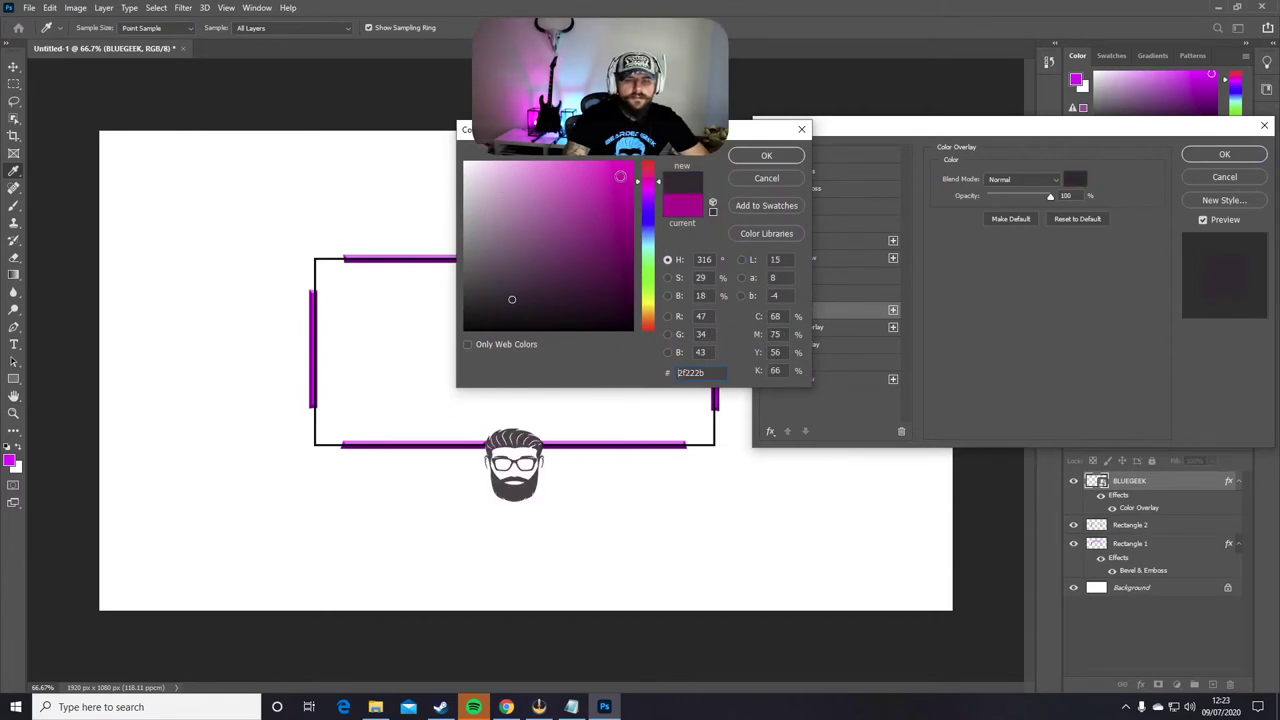
click(620, 175)
click(621, 194)
click(770, 158)
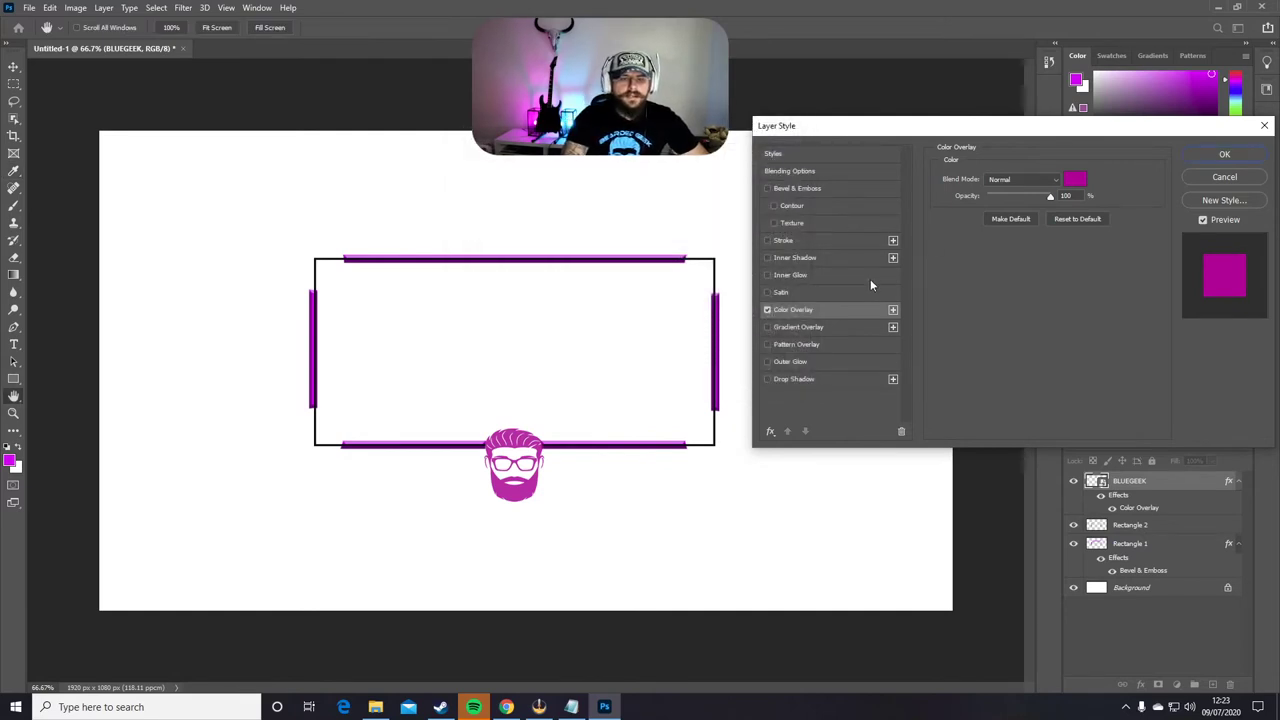
- Add a Bevel & Emboss layer style with a depth of 501% to the BLUEGEEK layer
click(800, 188)
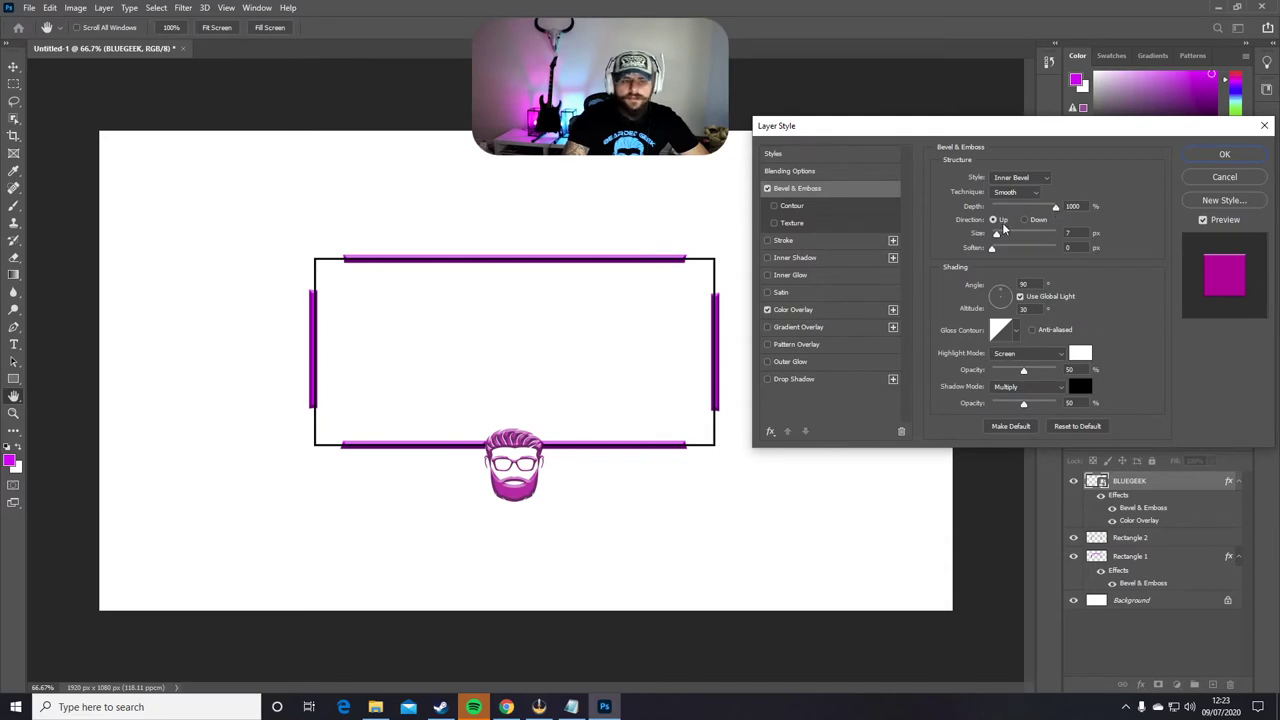
drag(1057, 208, 1021, 212)
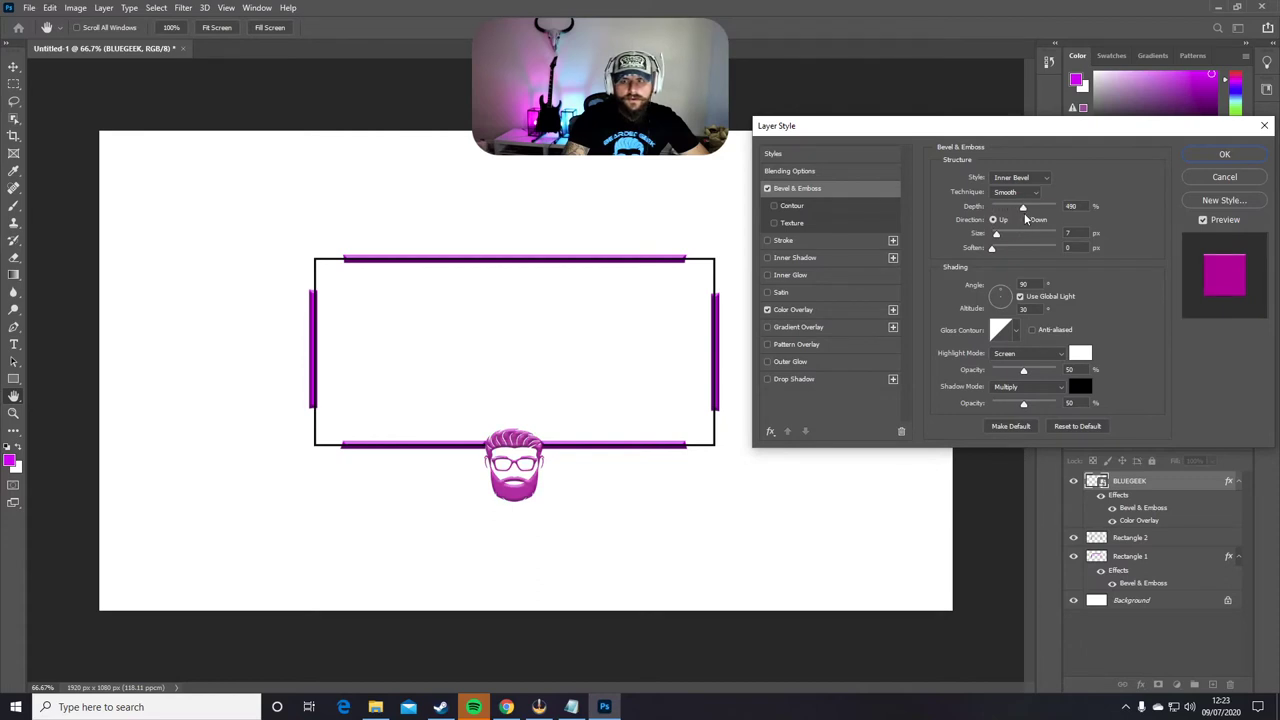
drag(1024, 213, 1024, 212)
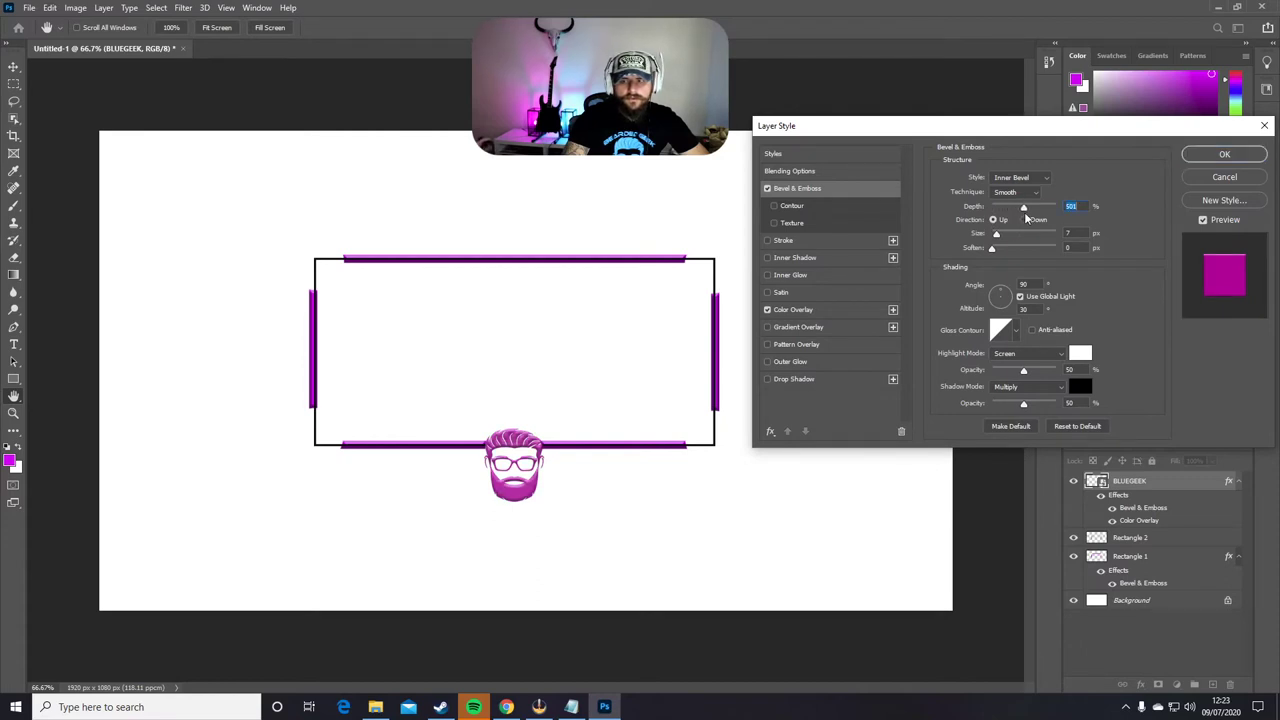
click(1224, 154)
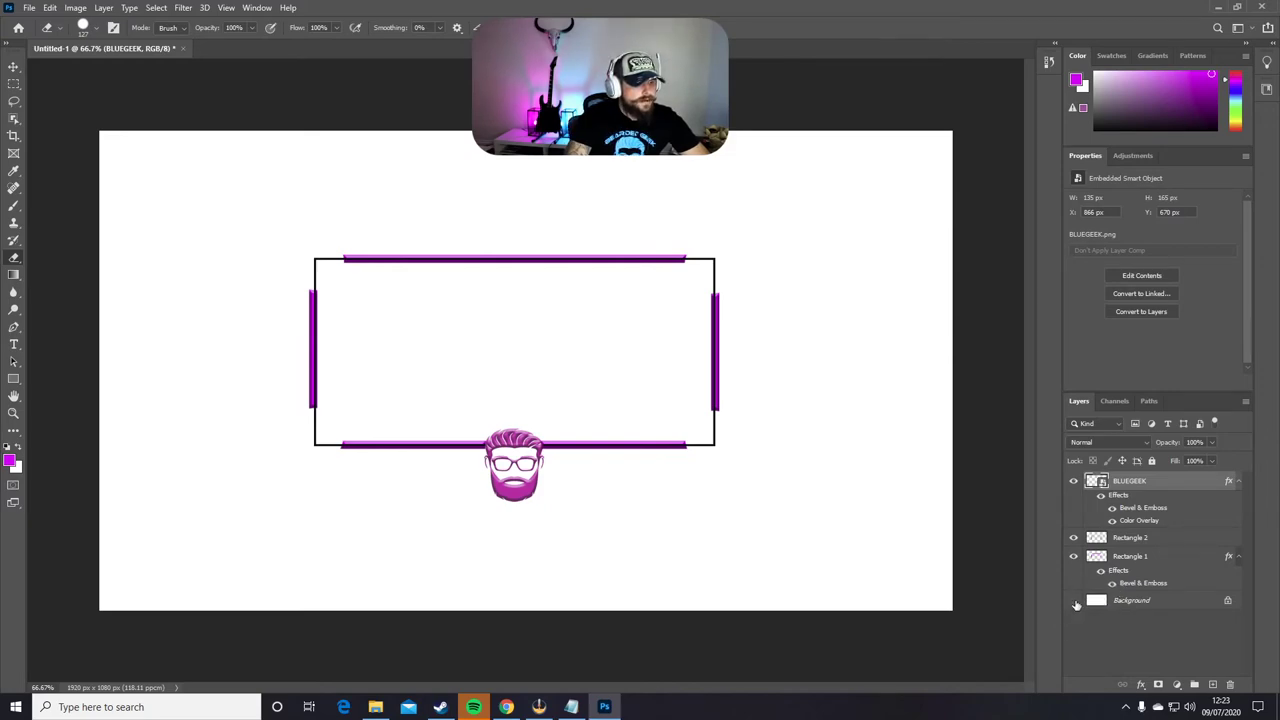
- Hide the Background layer and merge all visible layers into one
click(1074, 600)
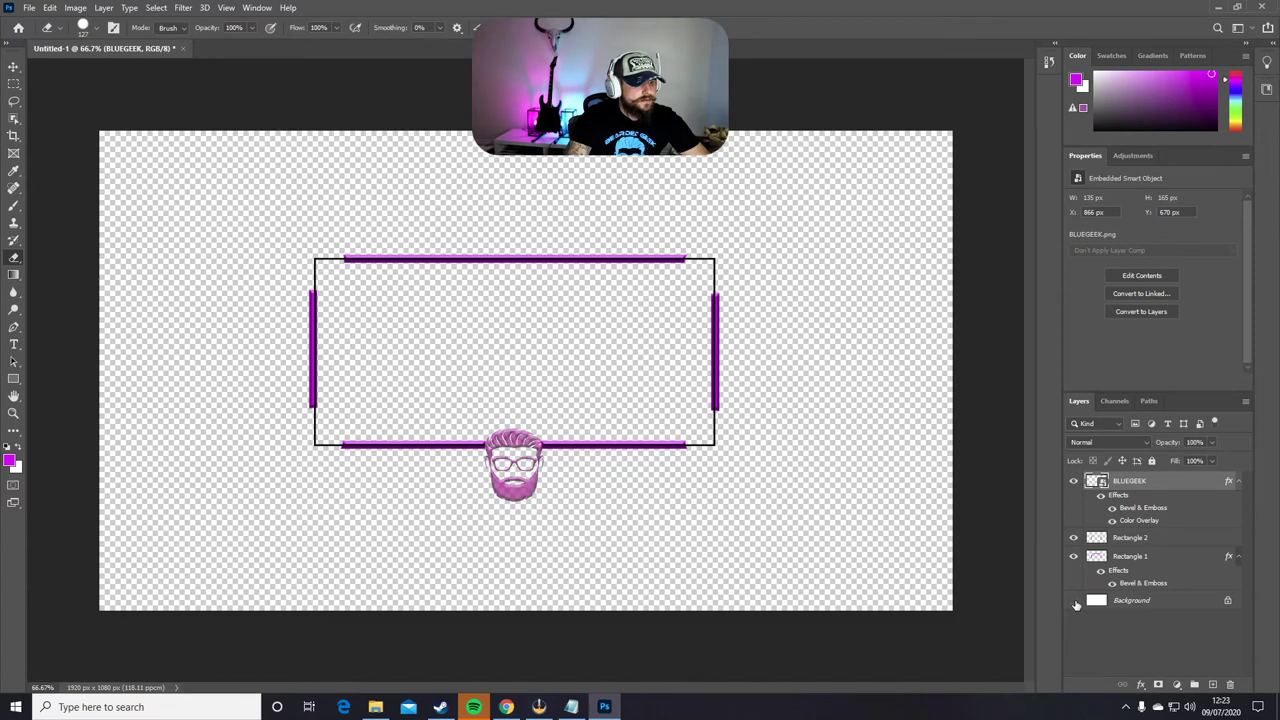
right_click(1131, 562)
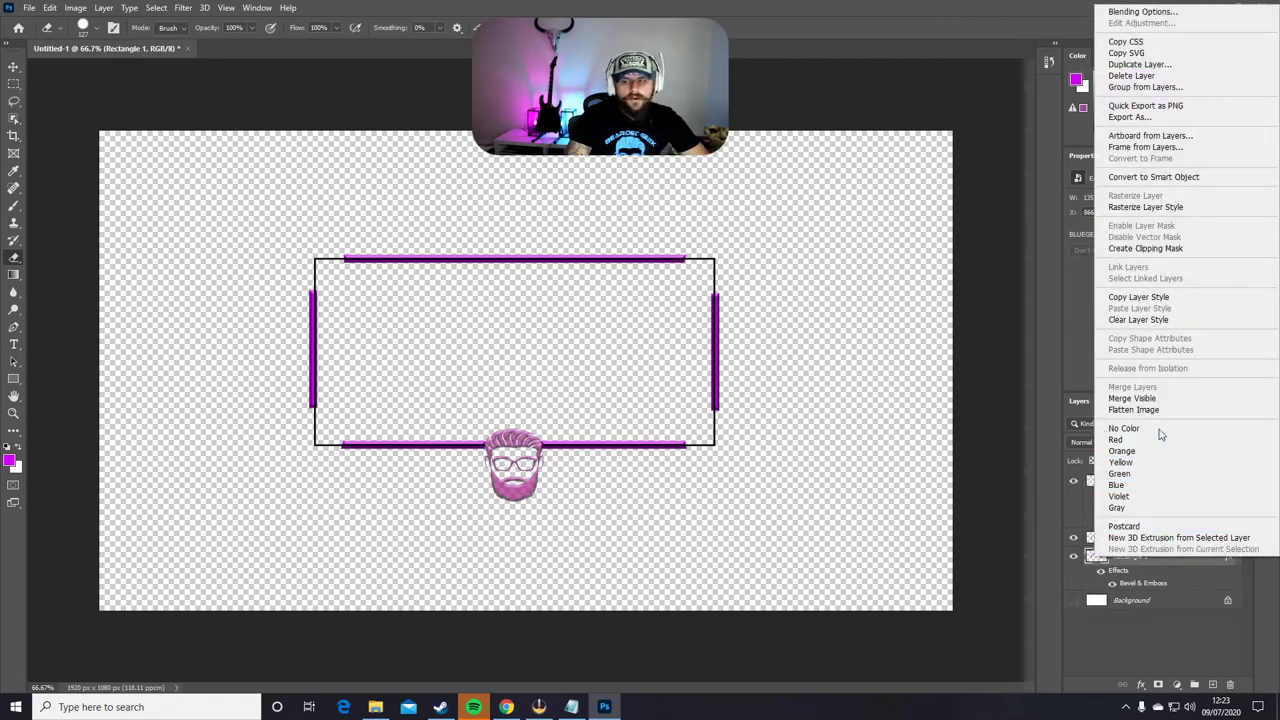
click(1151, 399)
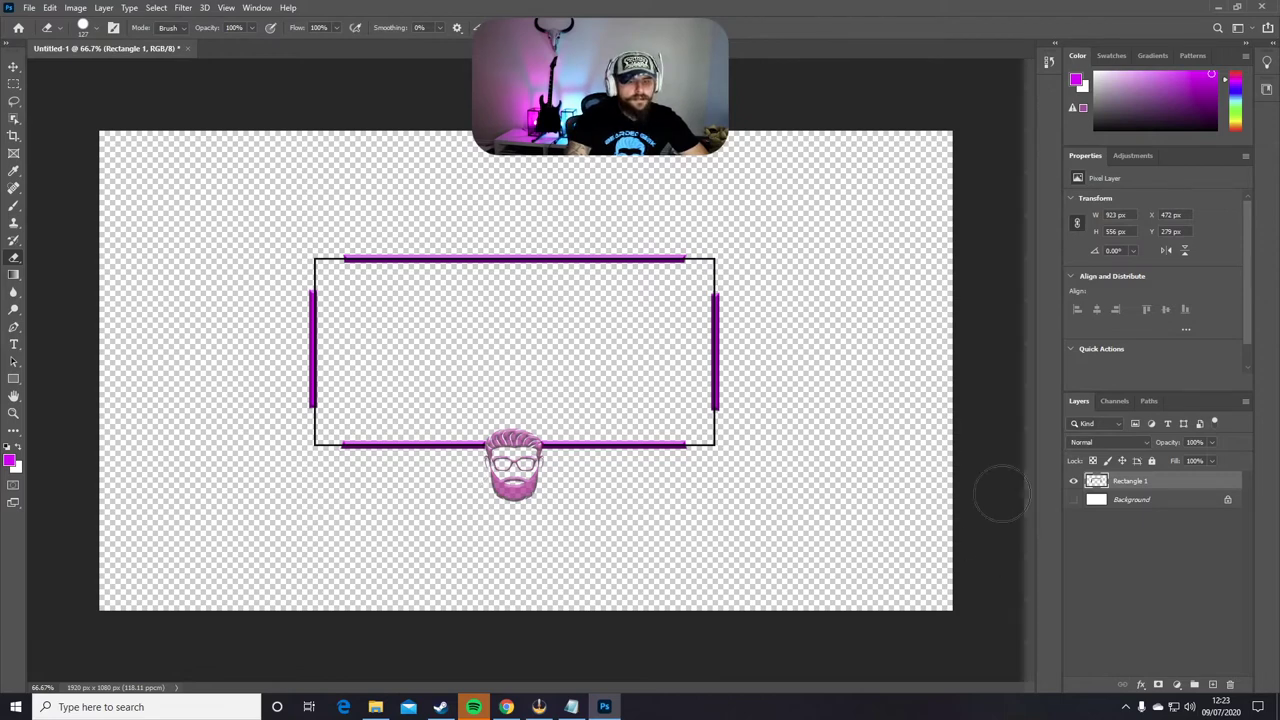
- Toggle the visibility of the Background and merged layers to compare the artwork on white and on transparency
click(1074, 500)
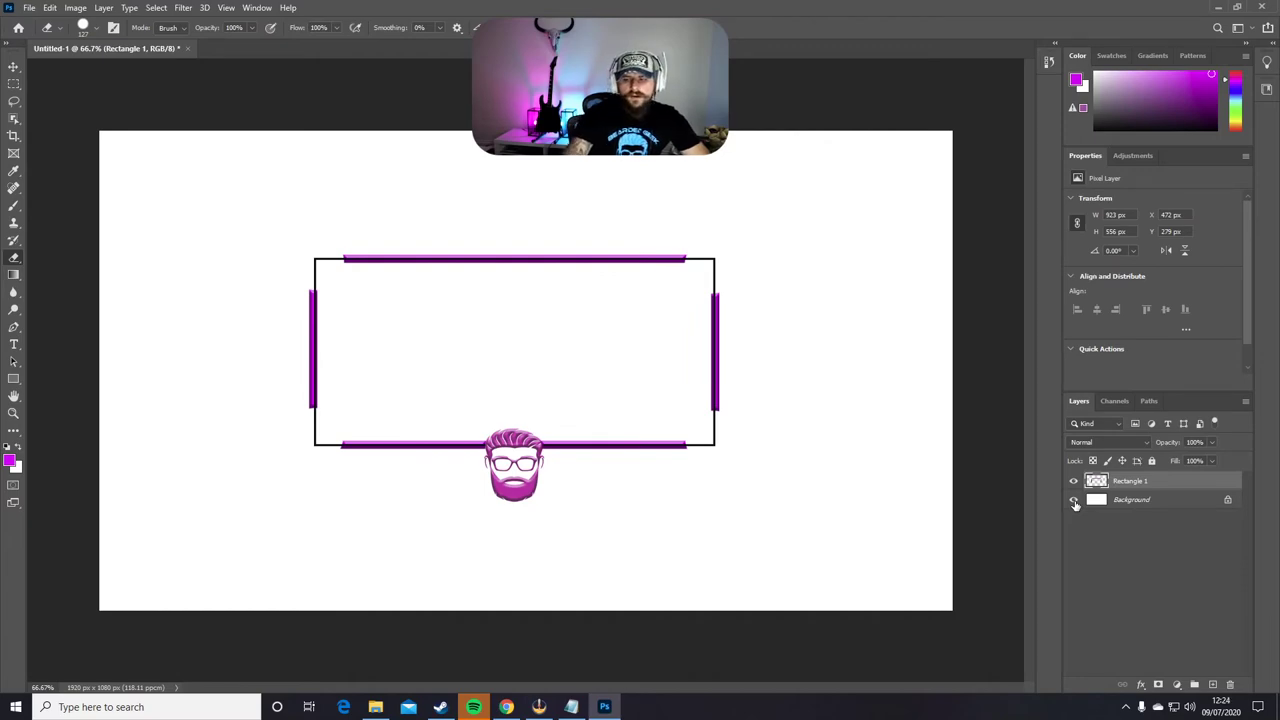
click(1074, 500)
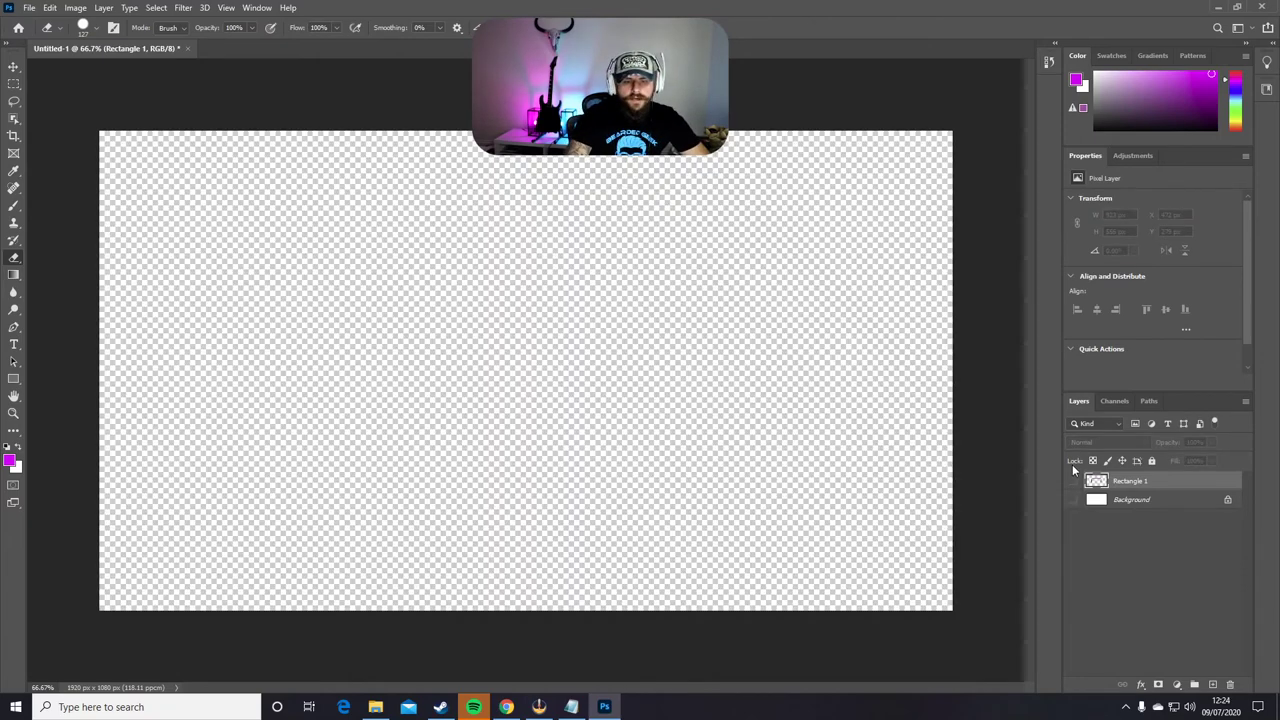
click(1074, 500)
click(1074, 500)
click(1074, 500)
click(1074, 500)
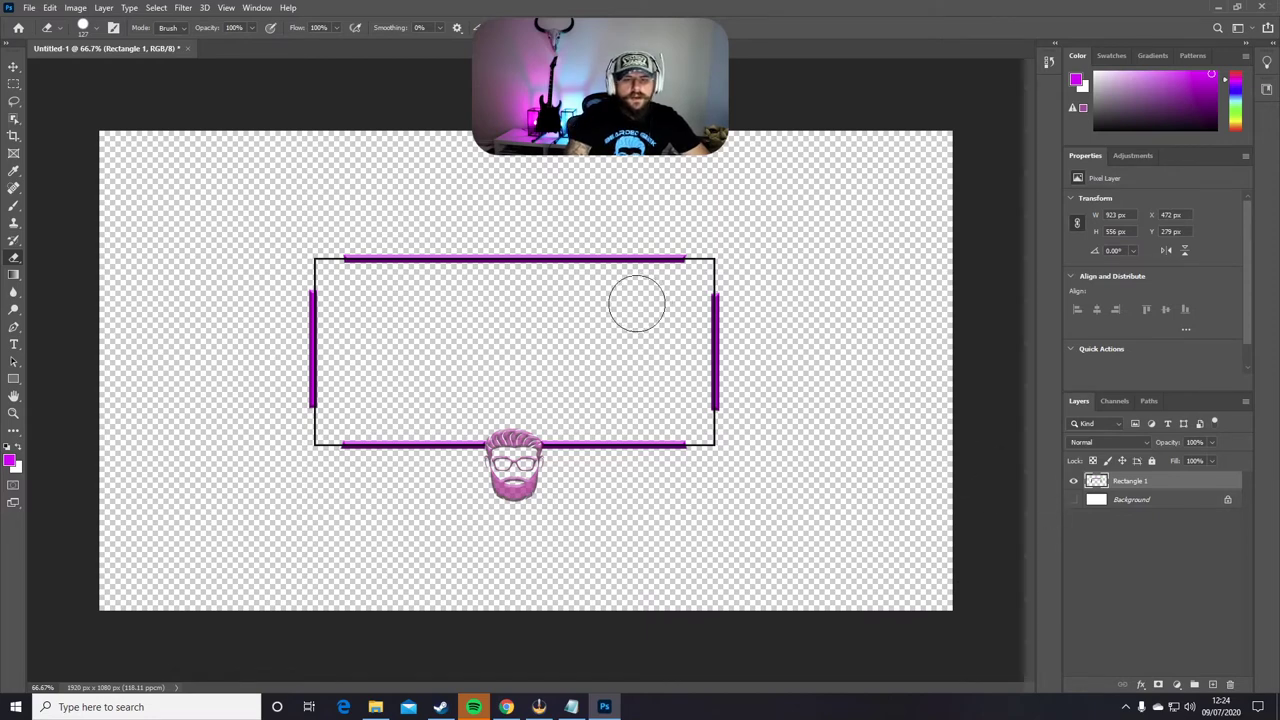
- Scale the merged frame to about 430 x 259 px and place it near the canvas's left edge at mid-height
click(15, 67)
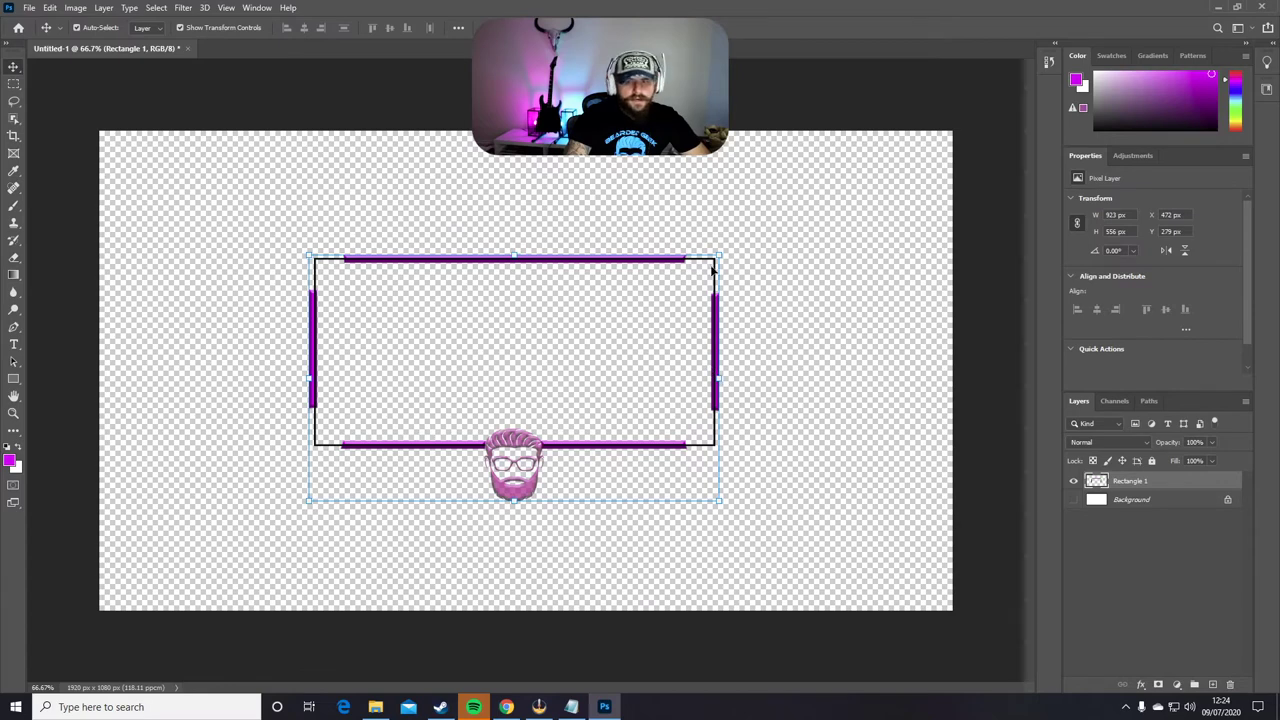
drag(717, 252, 499, 363)
drag(425, 421, 227, 335)
drag(307, 298, 297, 301)
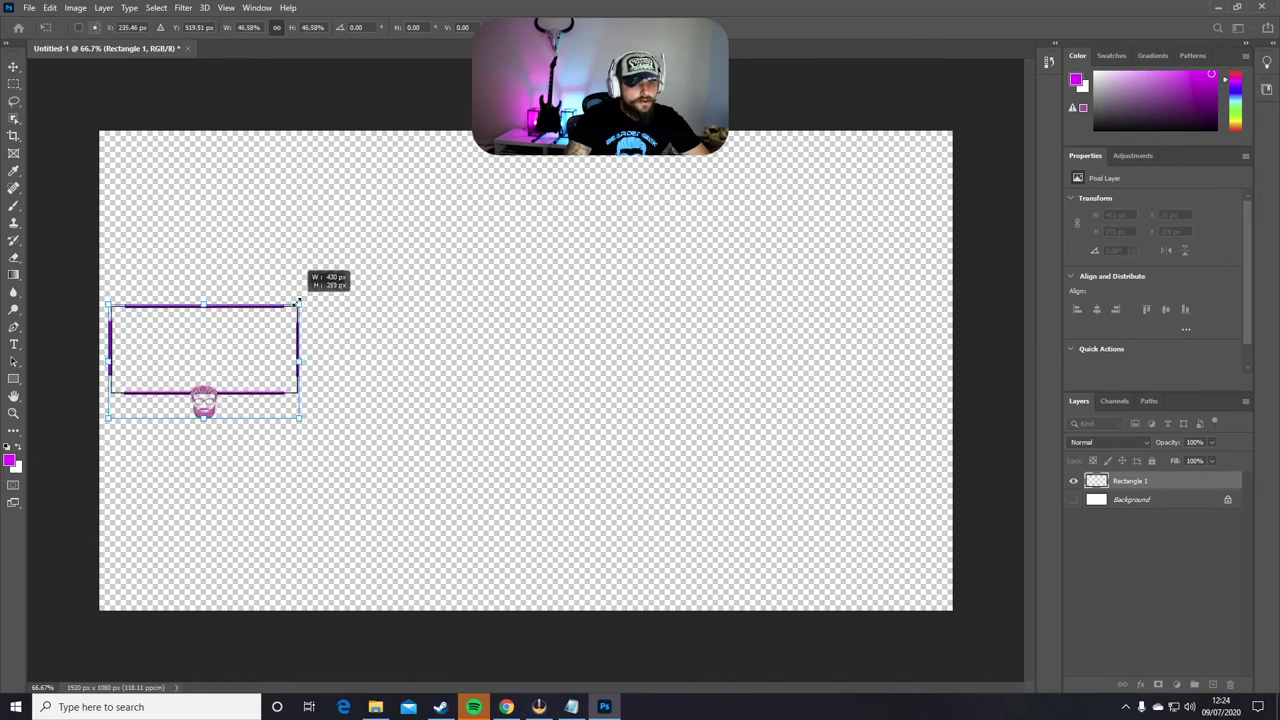
key(Return)
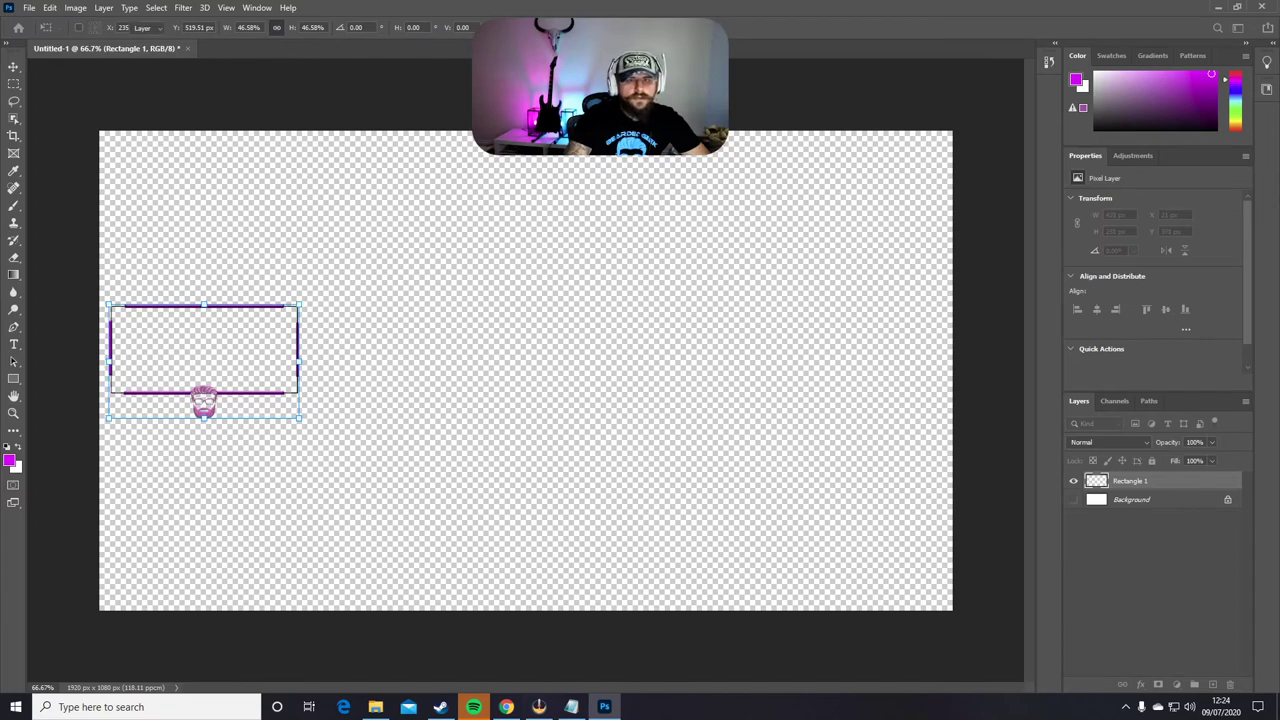
click(508, 318)
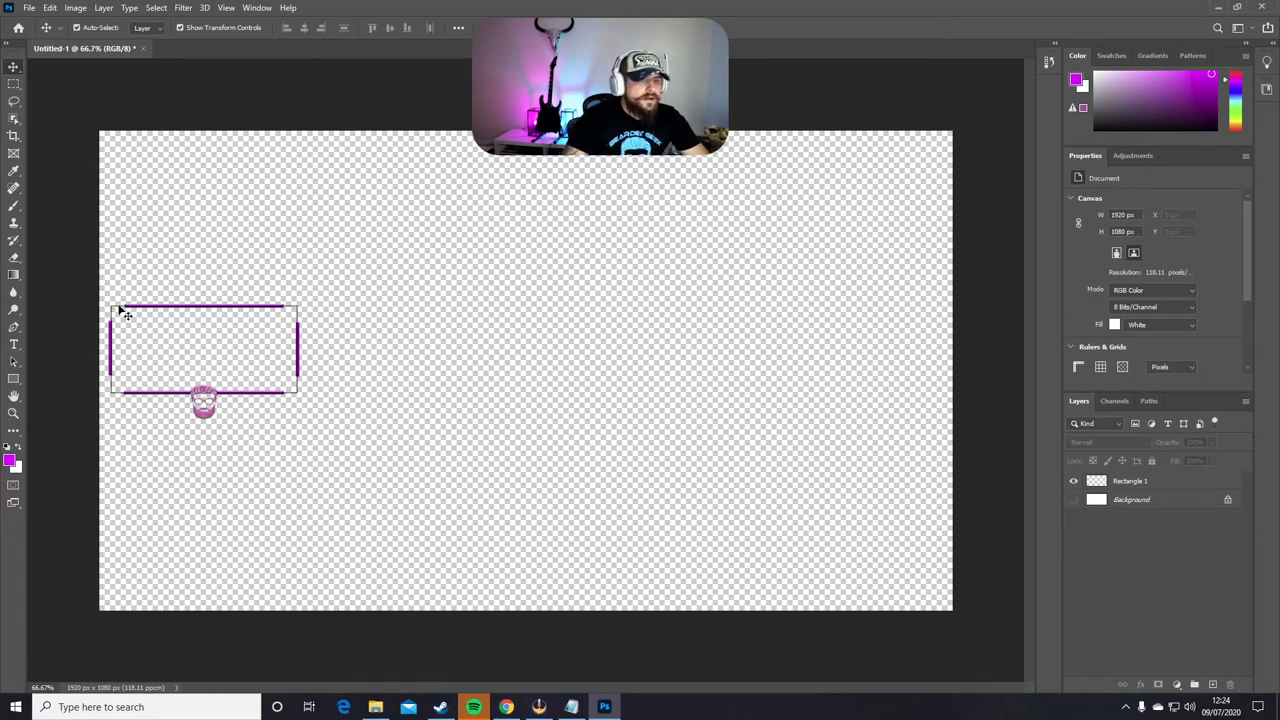
- Draw a rectangle bar about 419 x 37 px just below the frame's head logo
click(16, 380)
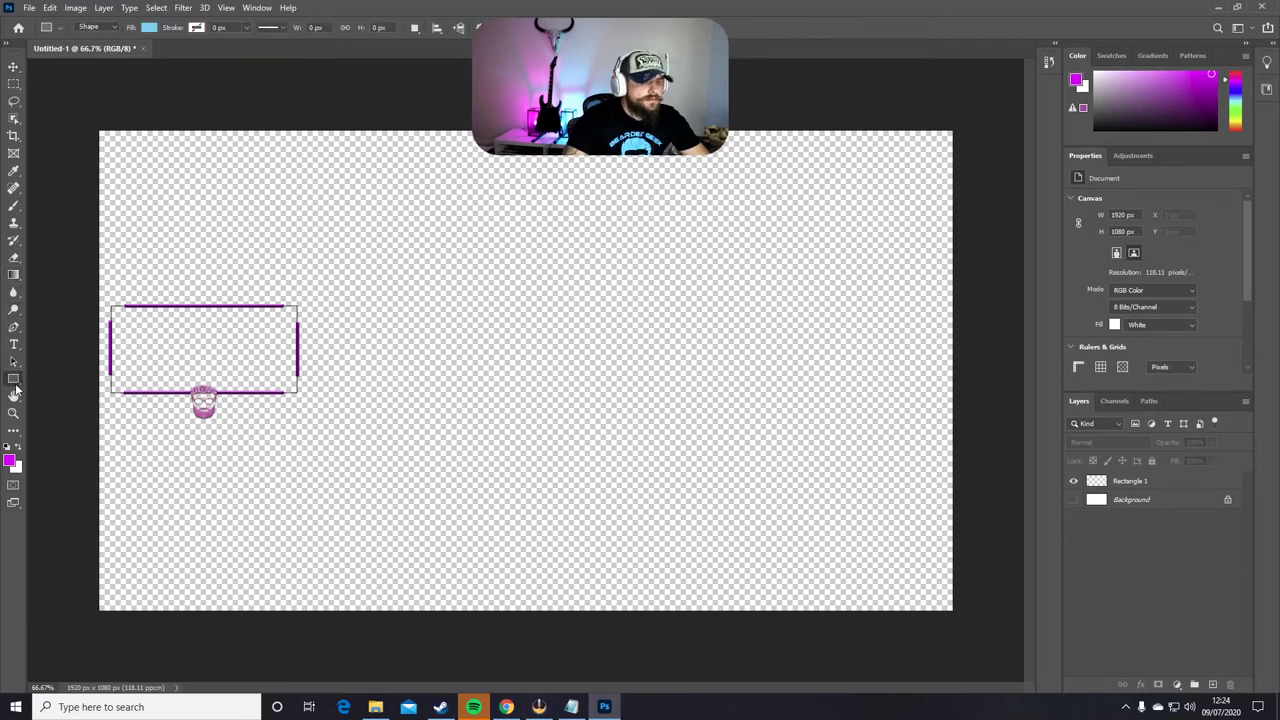
right_click(14, 380)
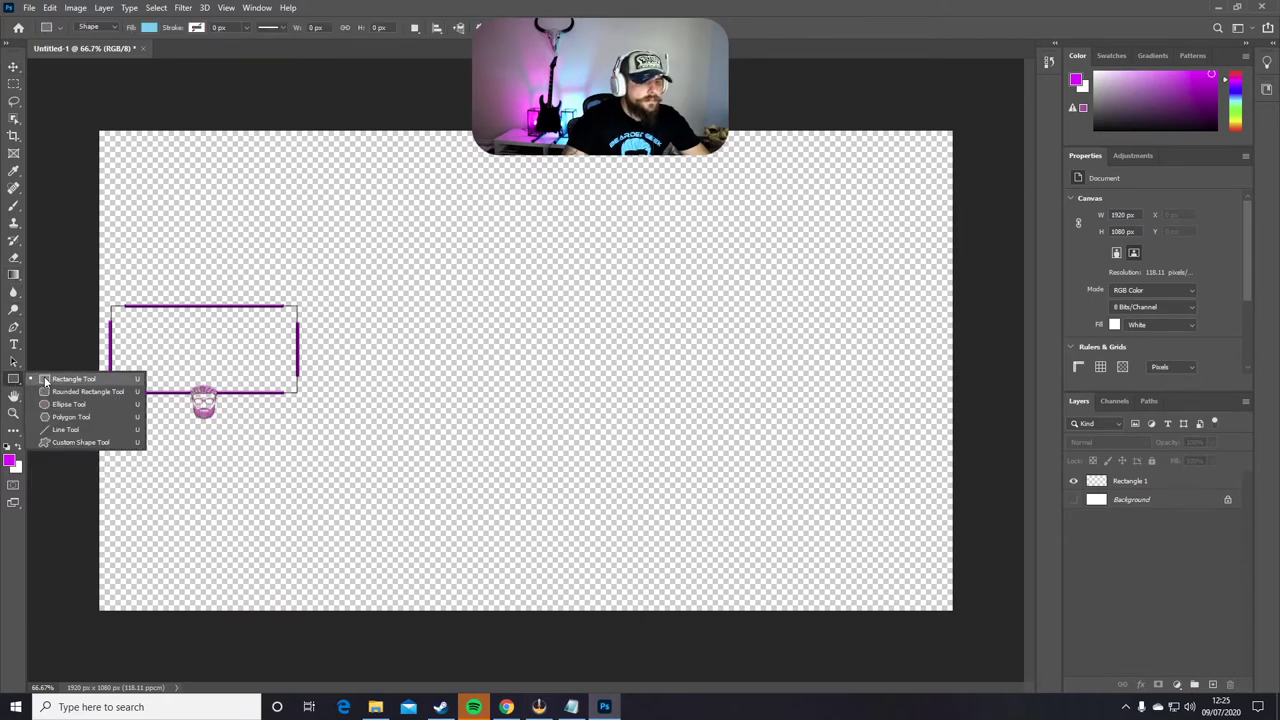
click(42, 378)
drag(113, 418, 296, 429)
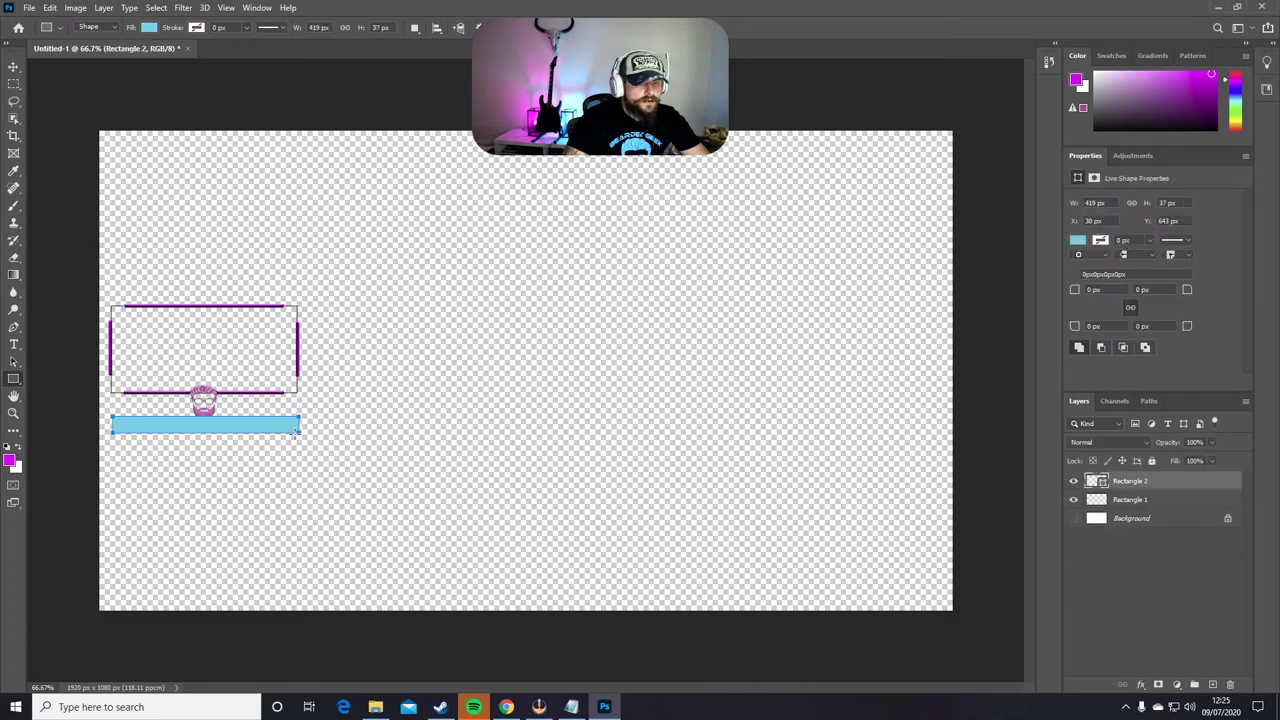
- Fill the bar with the recently used dark magenta and move it slightly down to X 31 px, Y 662 px
click(149, 28)
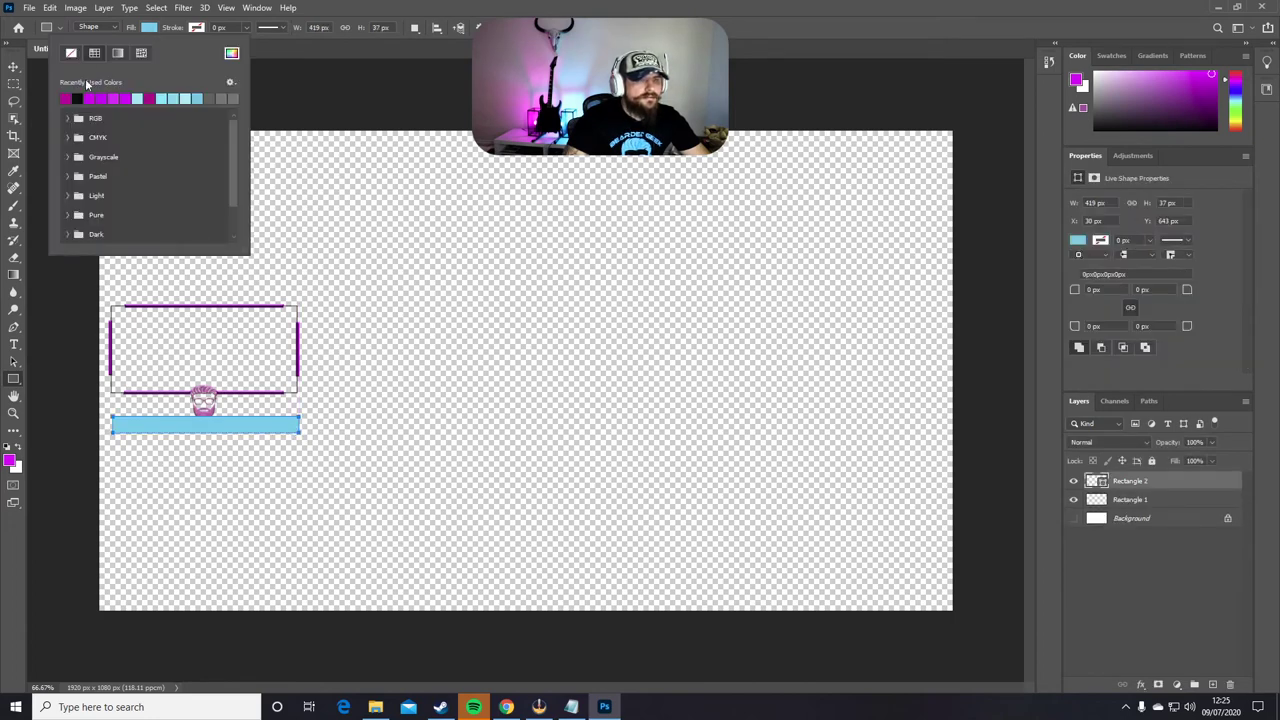
click(67, 98)
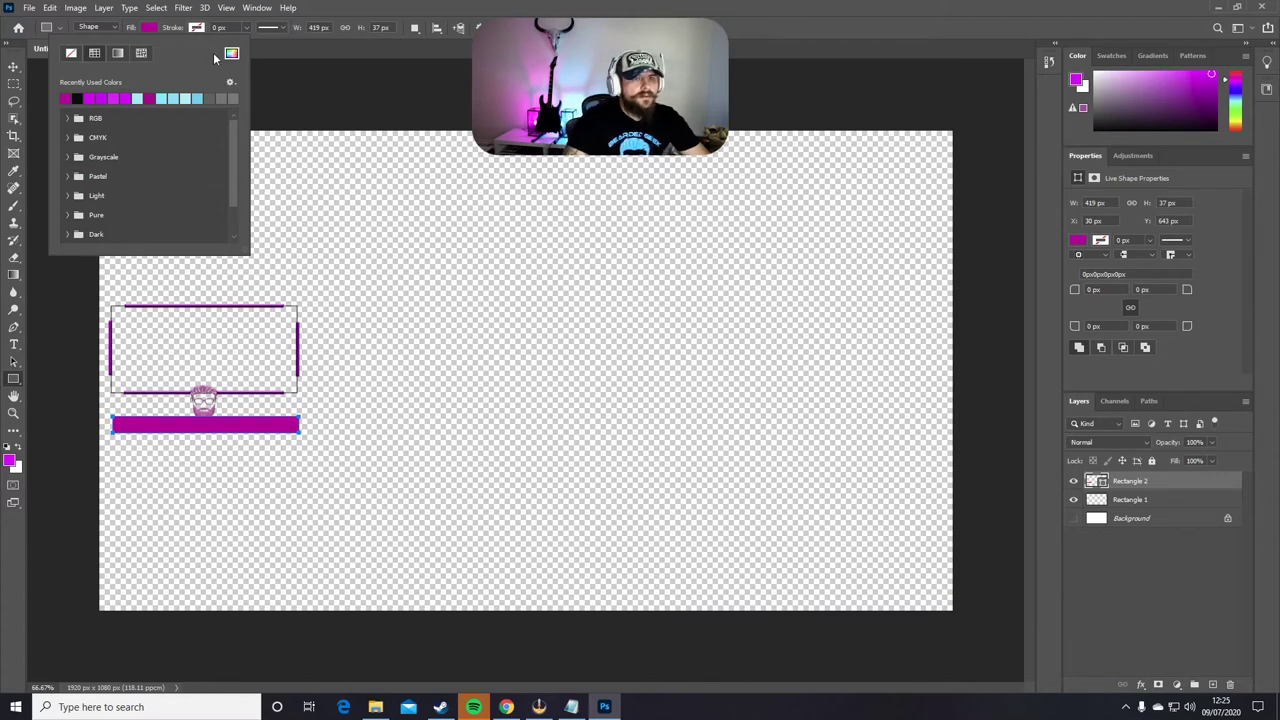
click(14, 67)
drag(252, 430, 253, 441)
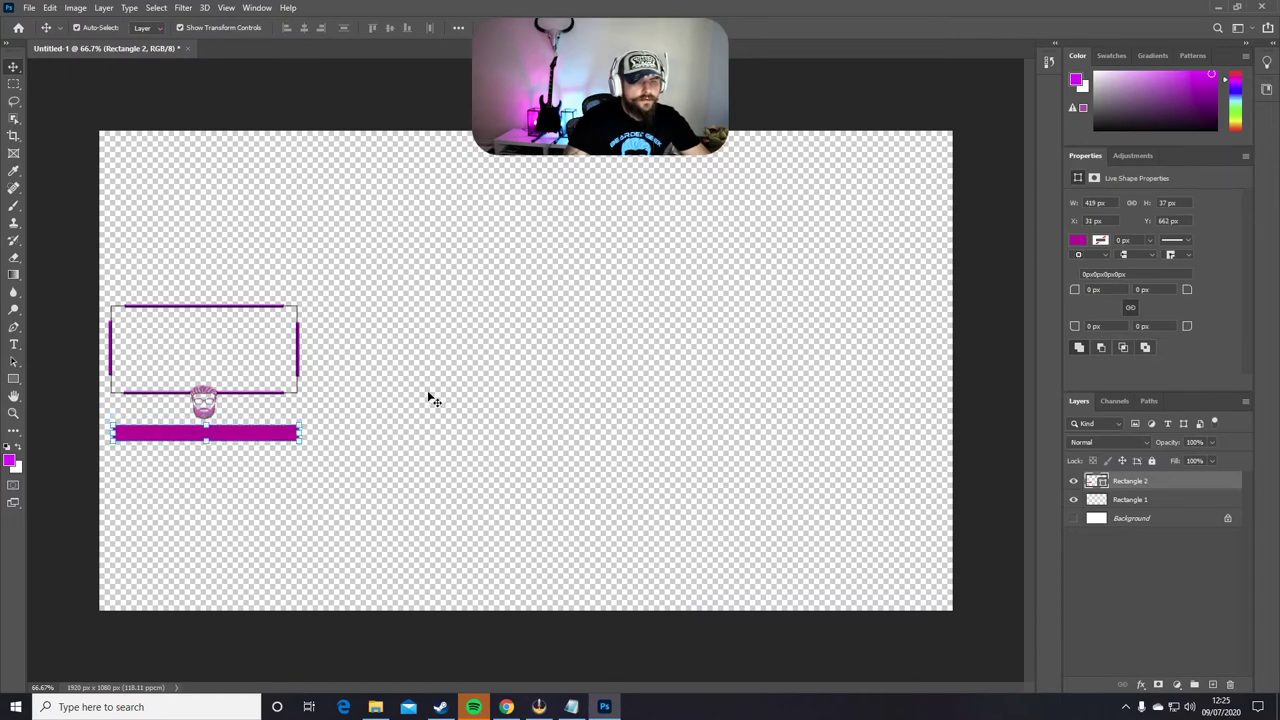
- Apply a Bevel & Emboss layer style with a depth of 501% to the magenta bar and deselect its layer
right_click(1130, 484)
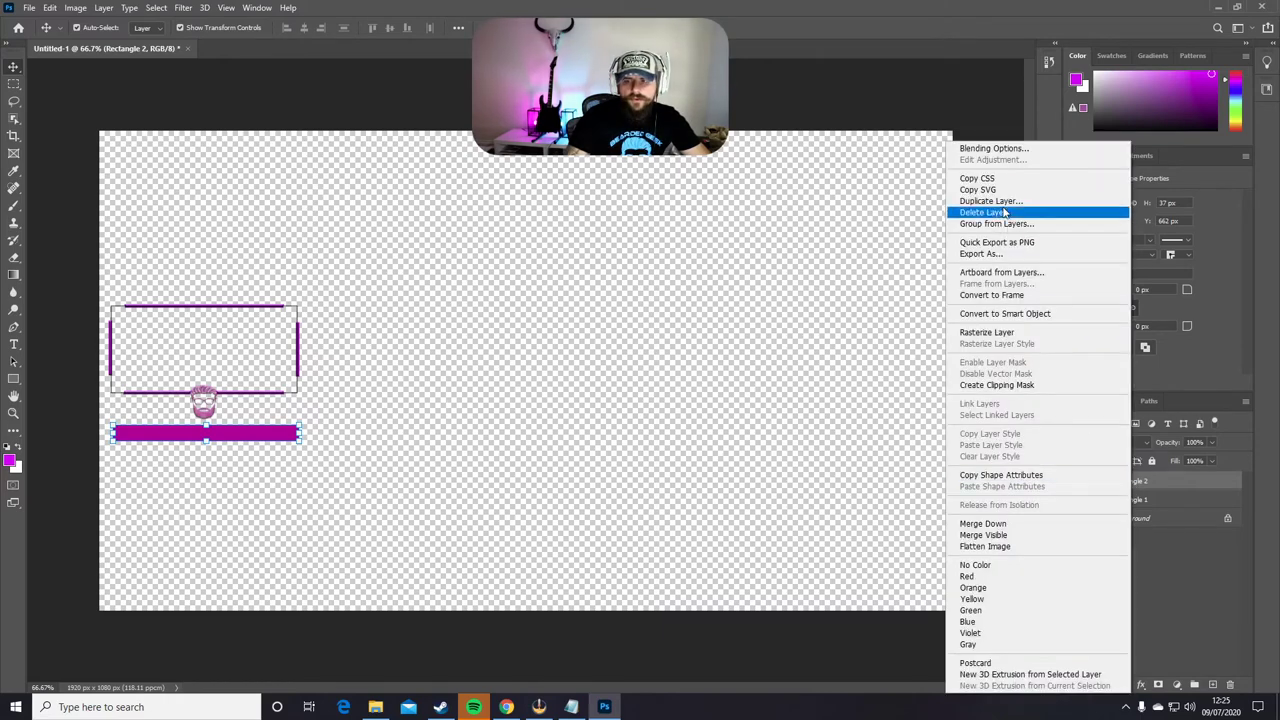
click(1012, 150)
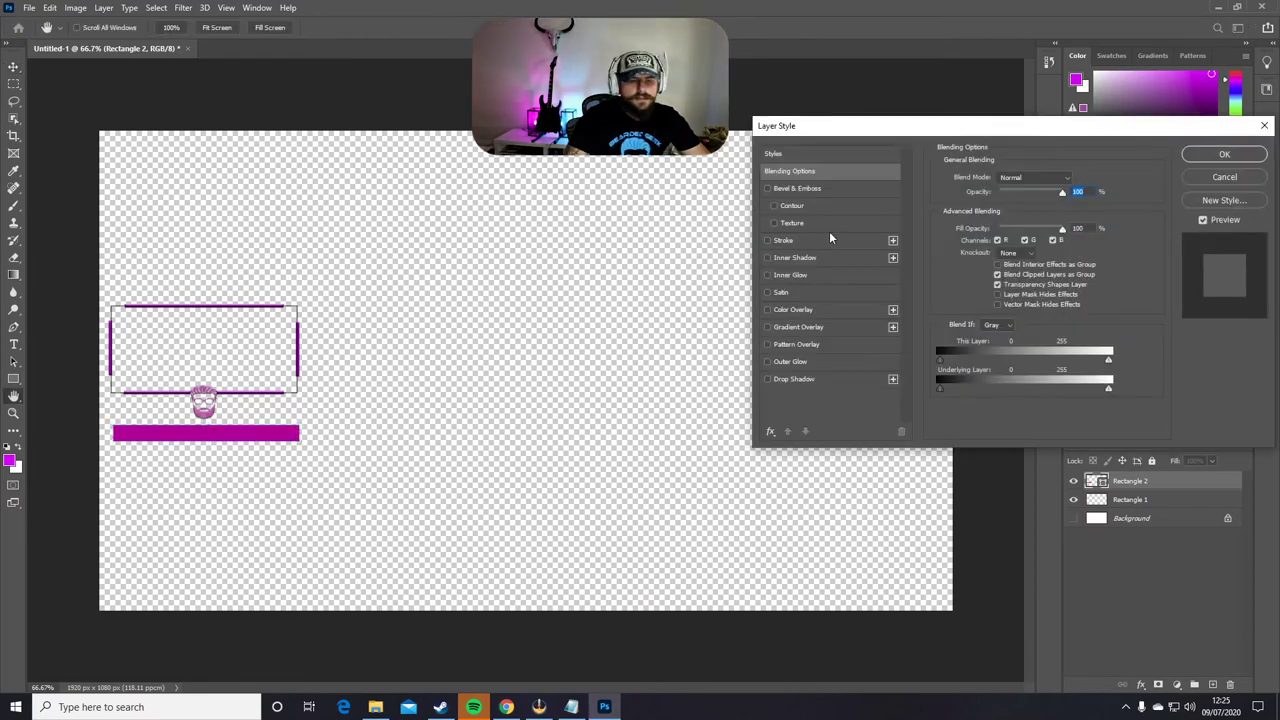
click(781, 188)
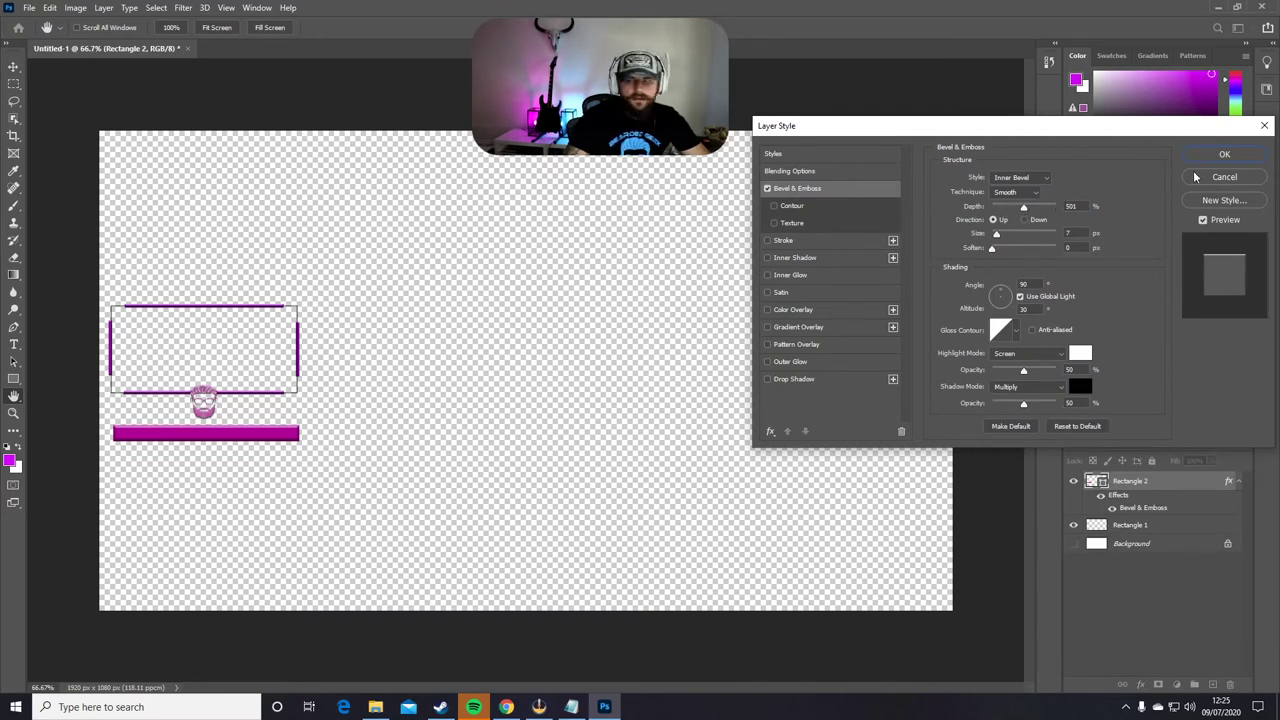
click(1224, 153)
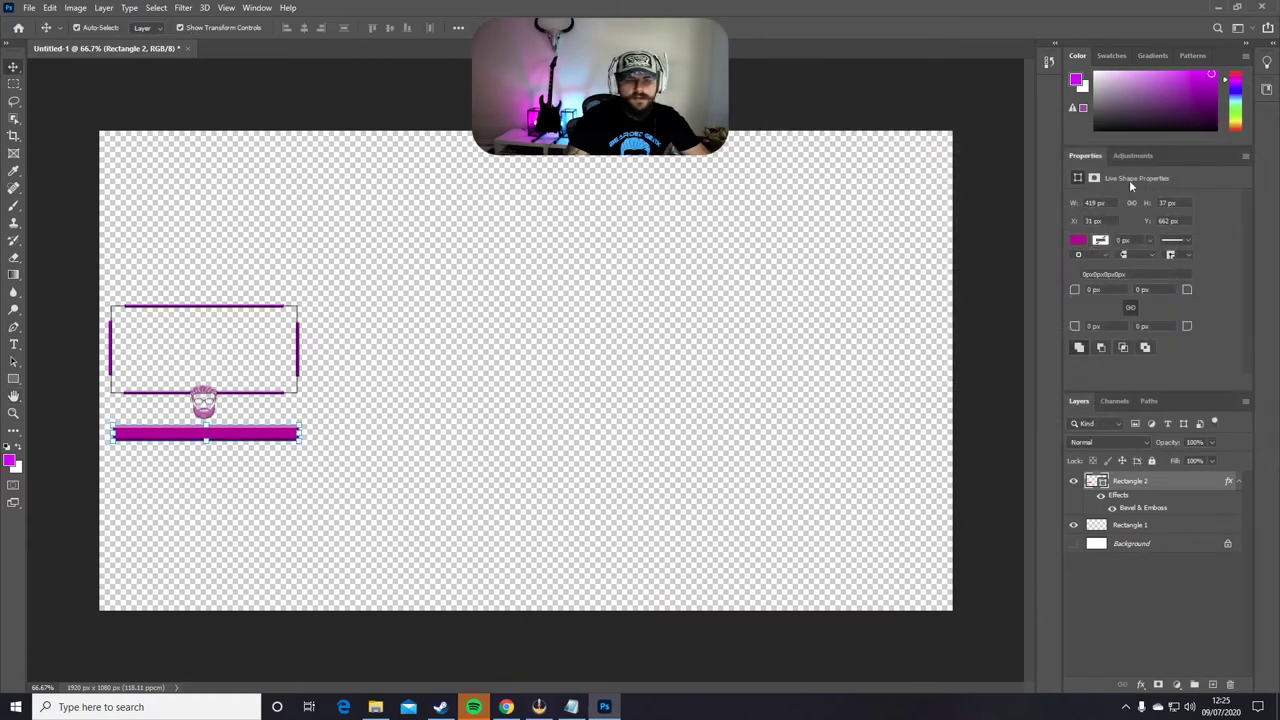
click(480, 380)
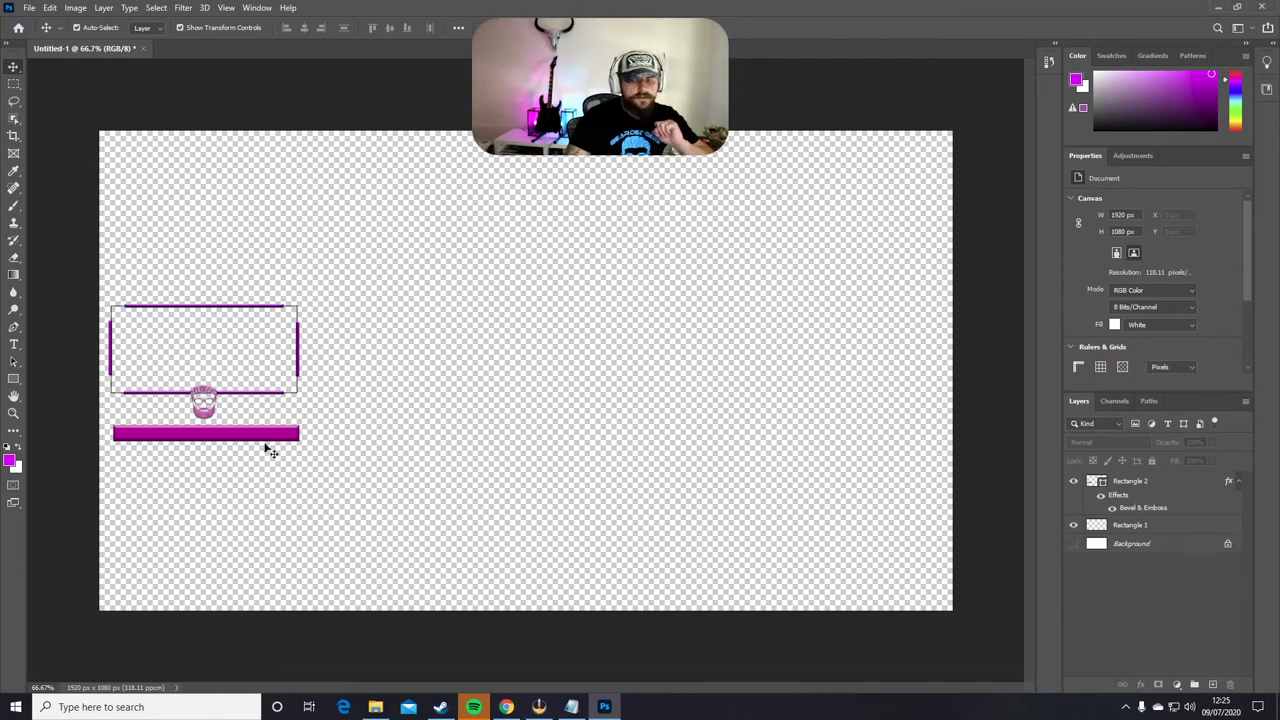
- Duplicate the magenta bar and place the copy directly below the original
right_click(1140, 487)
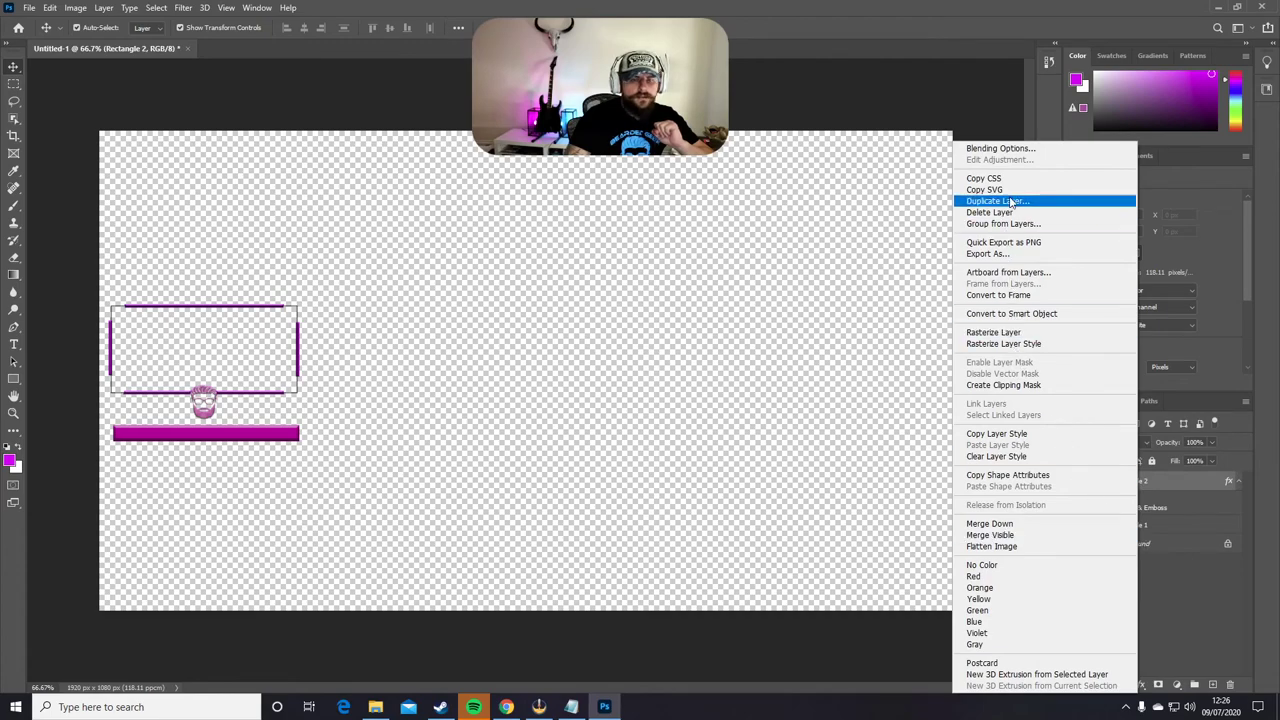
click(1009, 201)
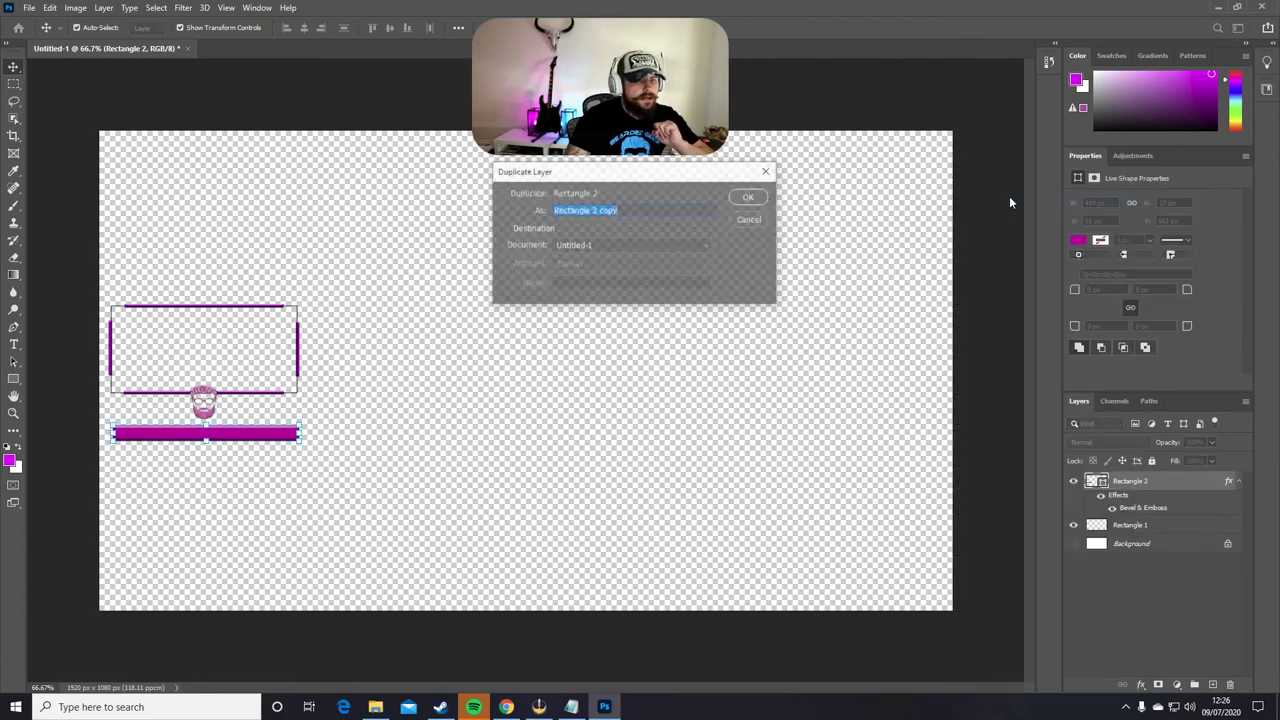
click(748, 198)
drag(272, 438, 272, 465)
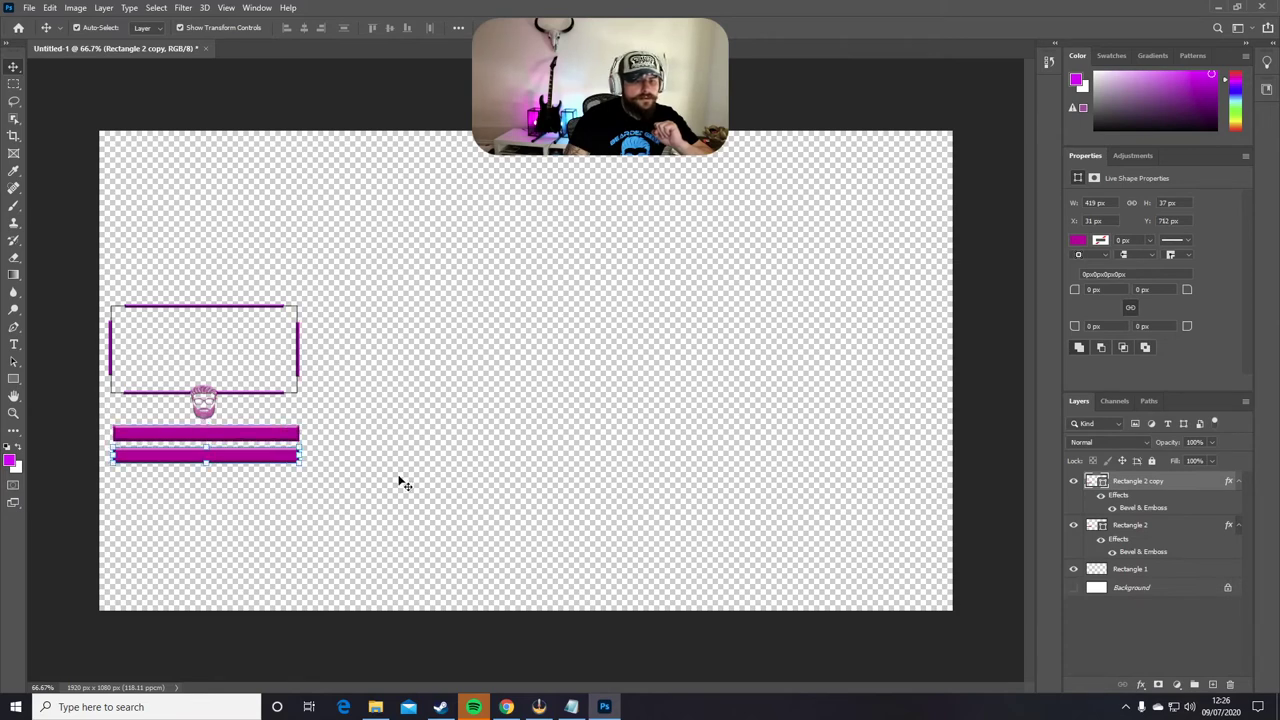
click(454, 217)
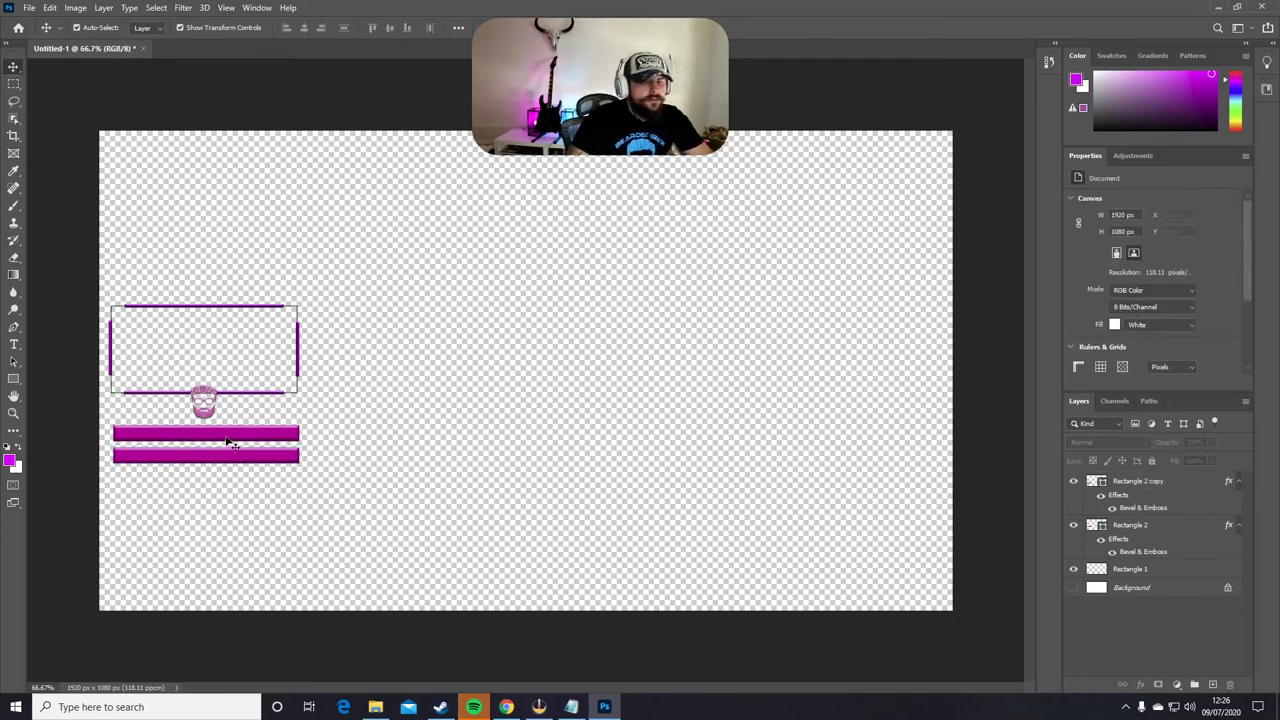
- Try placing the two magenta bars side by side along the canvas's upper edge
drag(207, 436, 372, 163)
drag(237, 457, 685, 160)
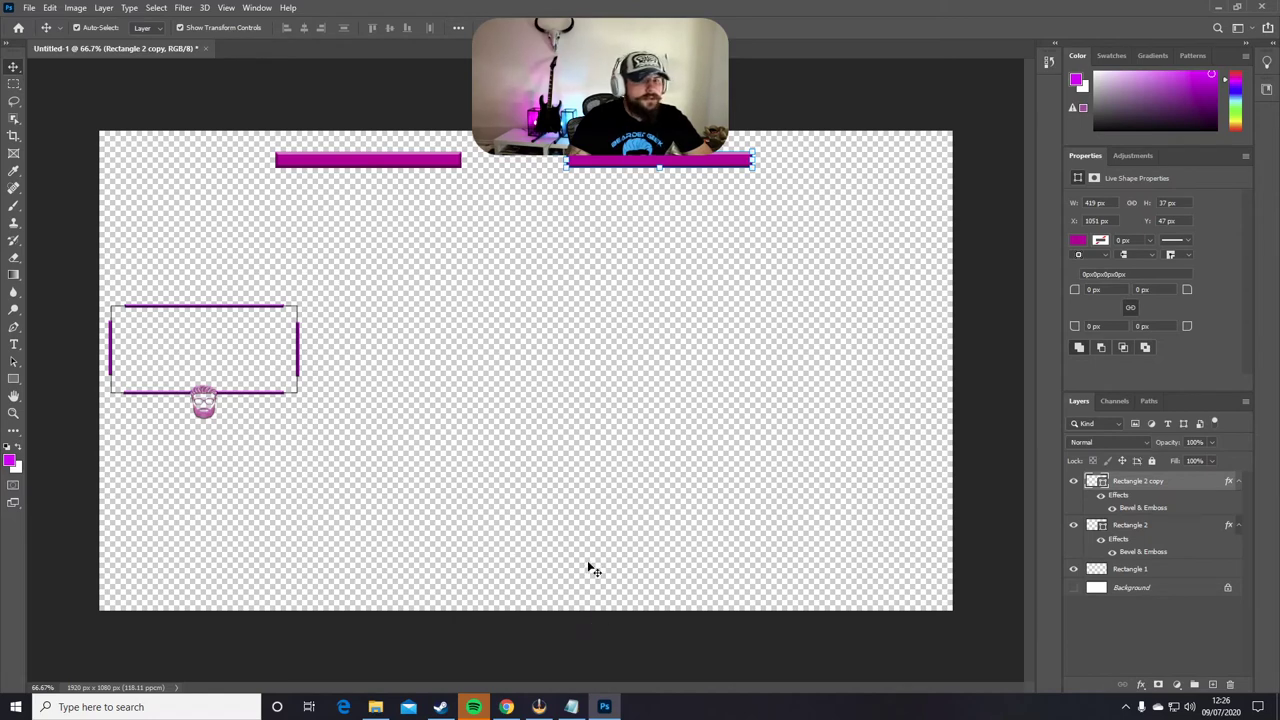
- Stack both magenta bars below the head logo again, aligned at X 21 px, with the copy lower at Y 758 px
drag(395, 171, 229, 438)
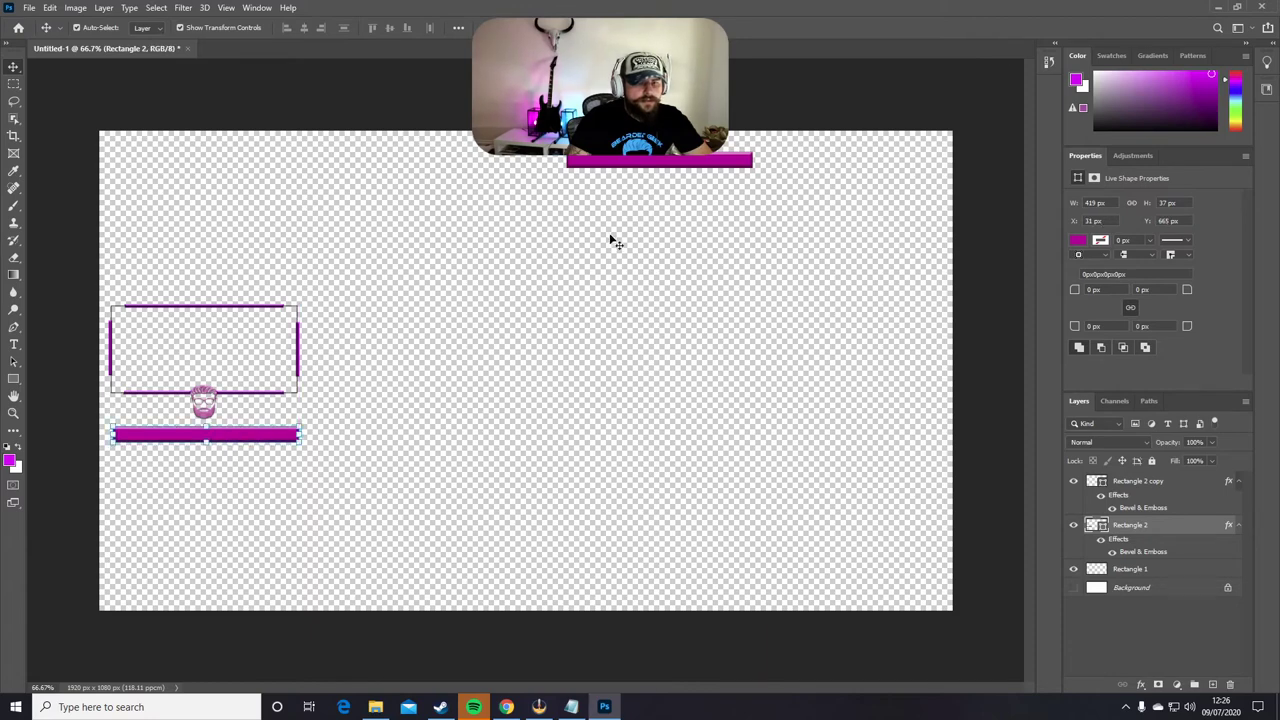
drag(663, 162, 208, 483)
click(224, 437)
drag(224, 437, 222, 479)
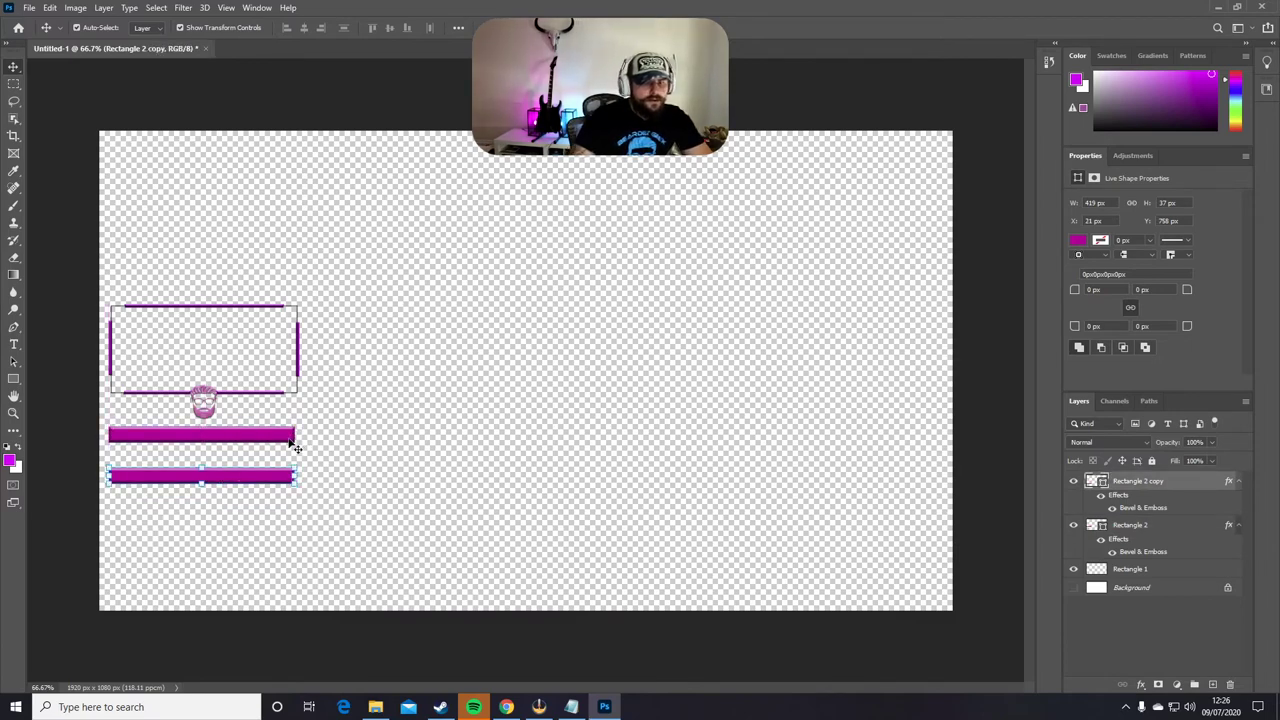
- Scale both magenta bars to 102.39% to match the frame's width and move the lower one up to Y 742.55 px
click(290, 440)
key(ctrl+t)
drag(295, 435, 300, 434)
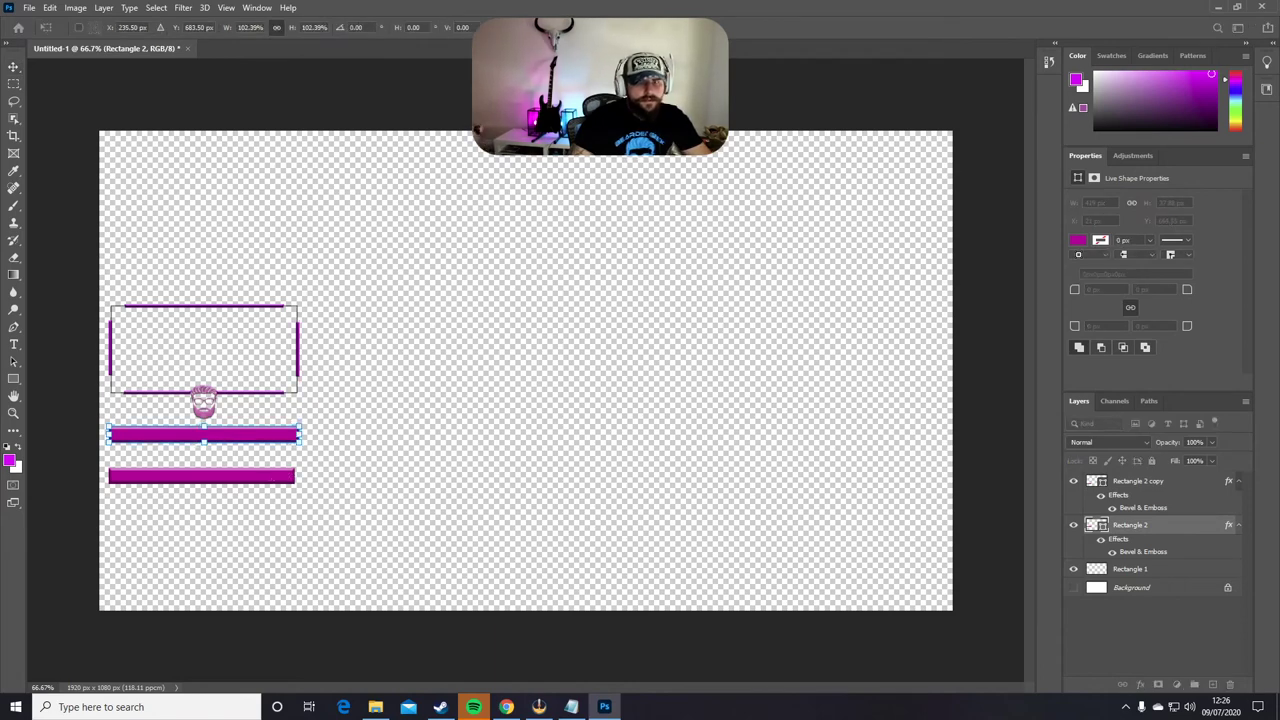
key(Return)
click(290, 476)
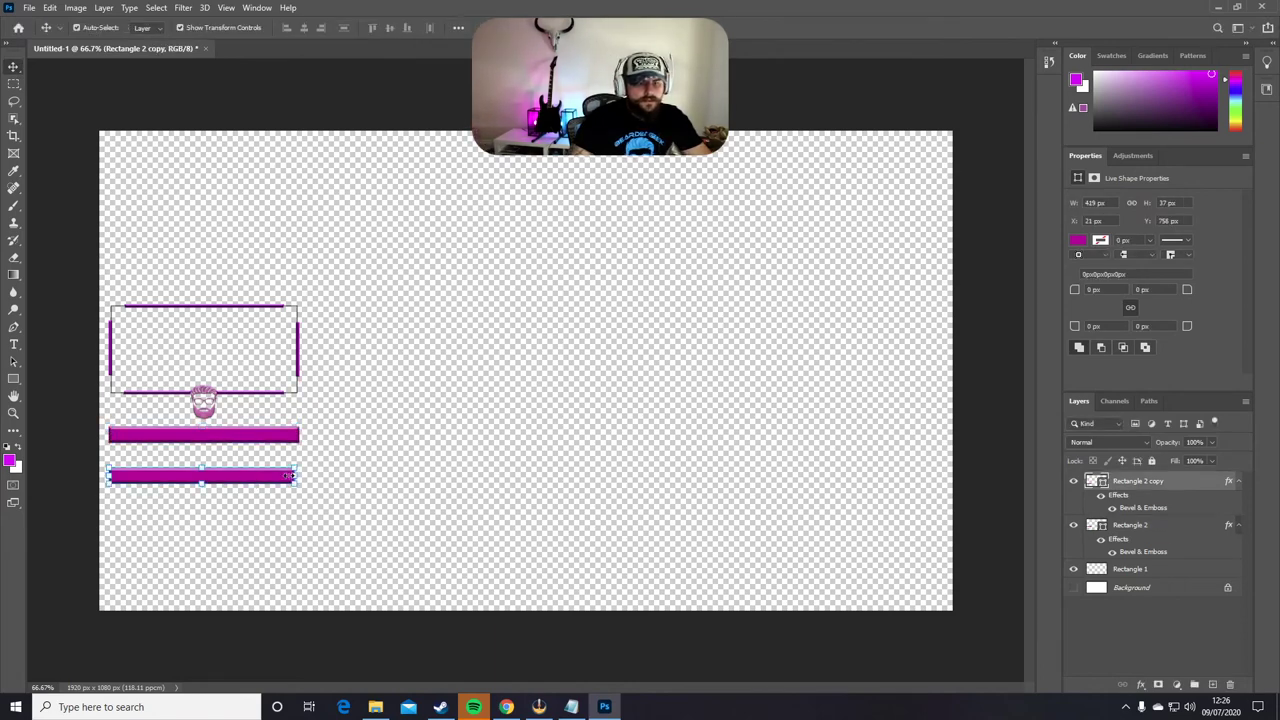
drag(297, 476, 300, 476)
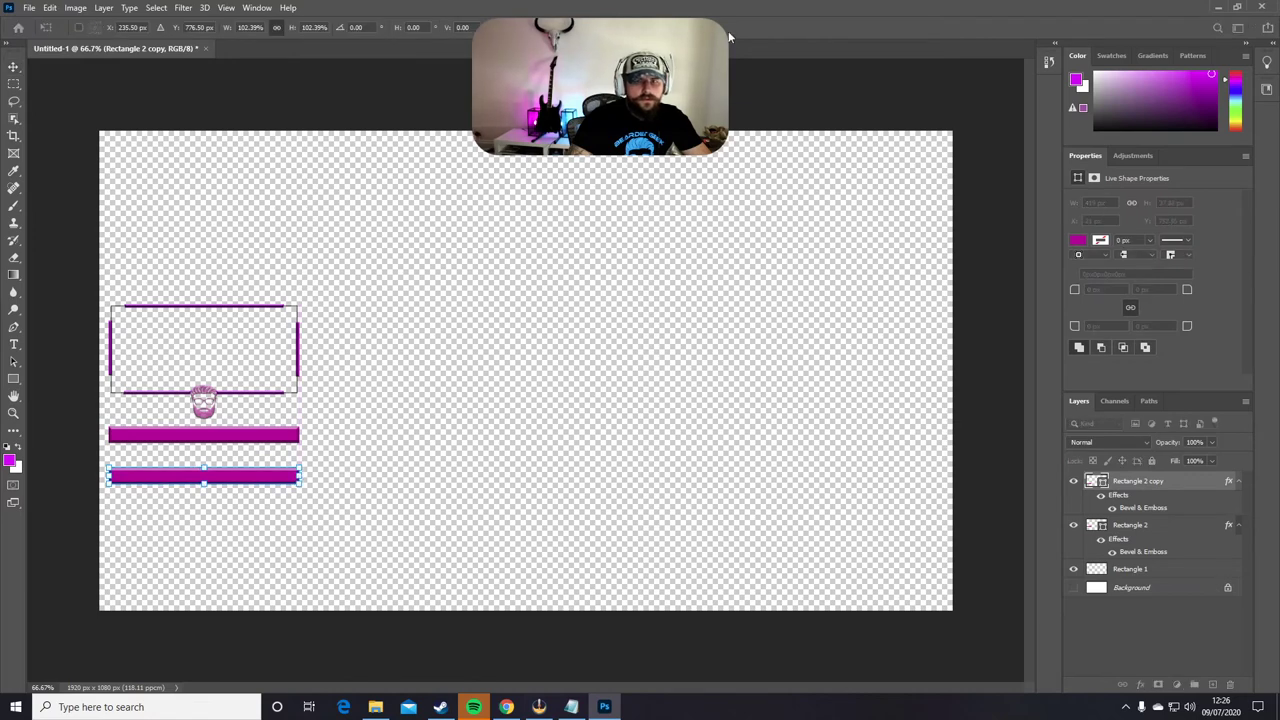
key(Return)
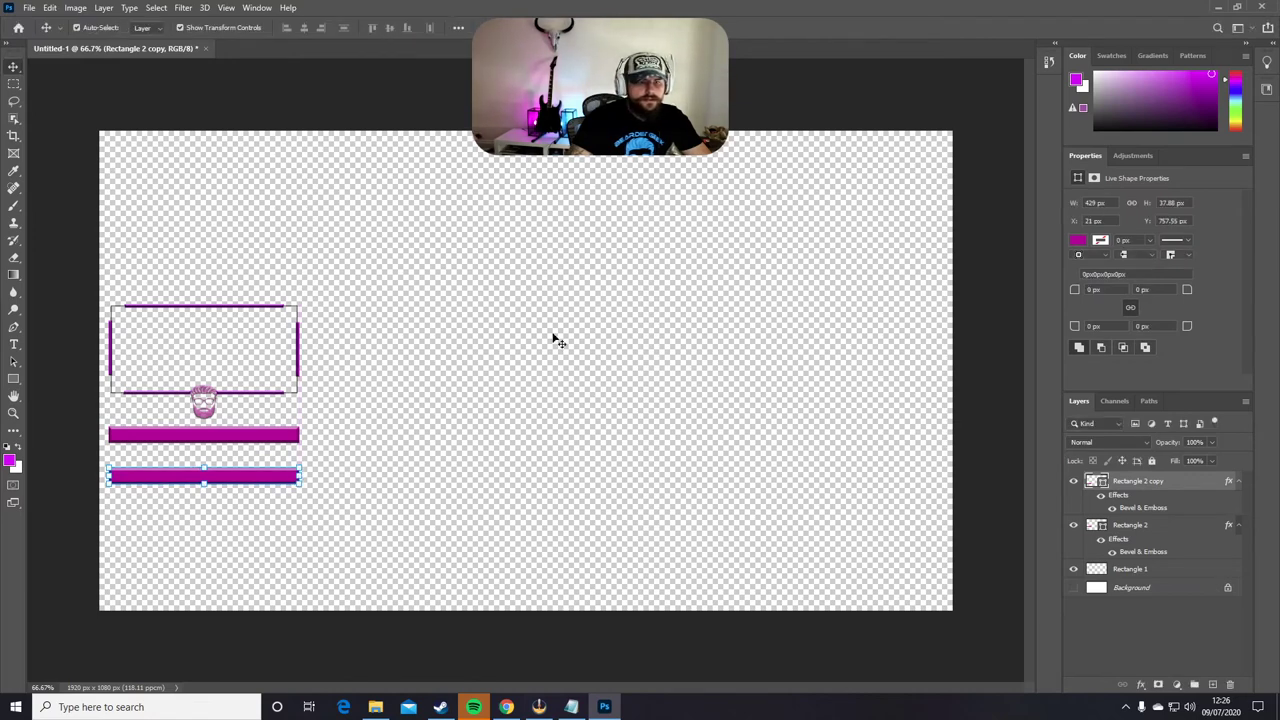
click(500, 311)
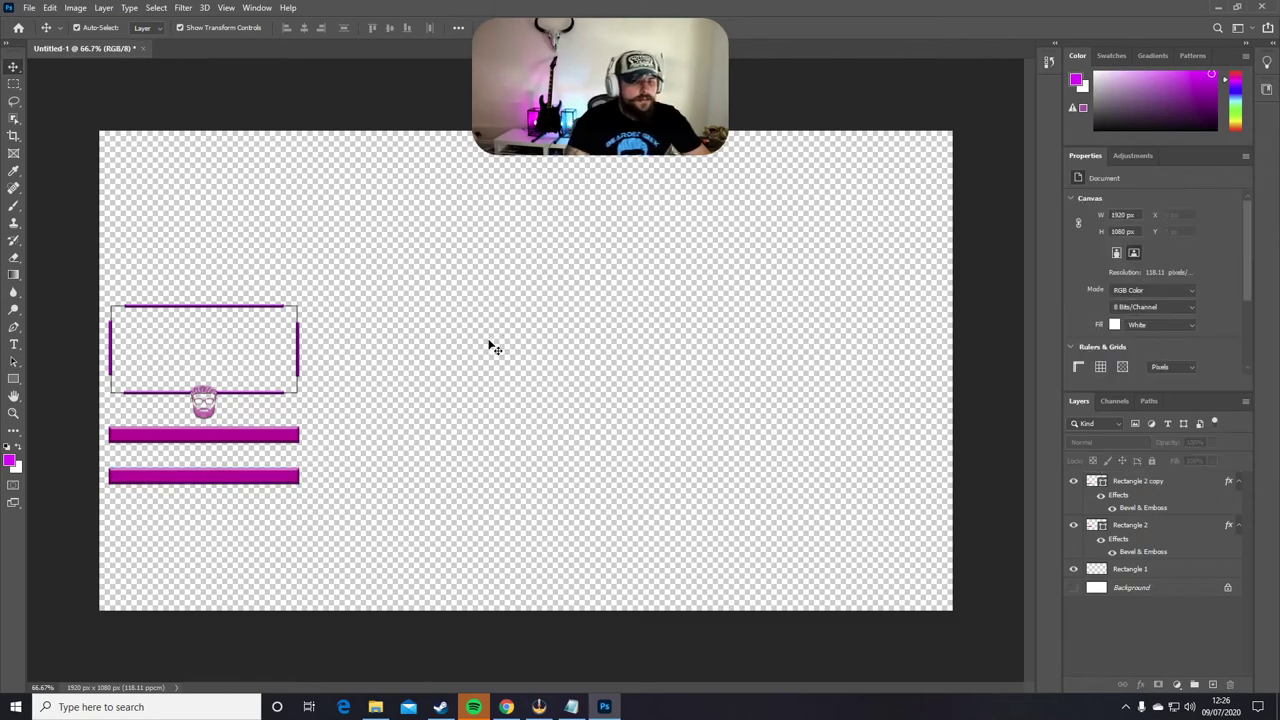
drag(214, 480, 208, 472)
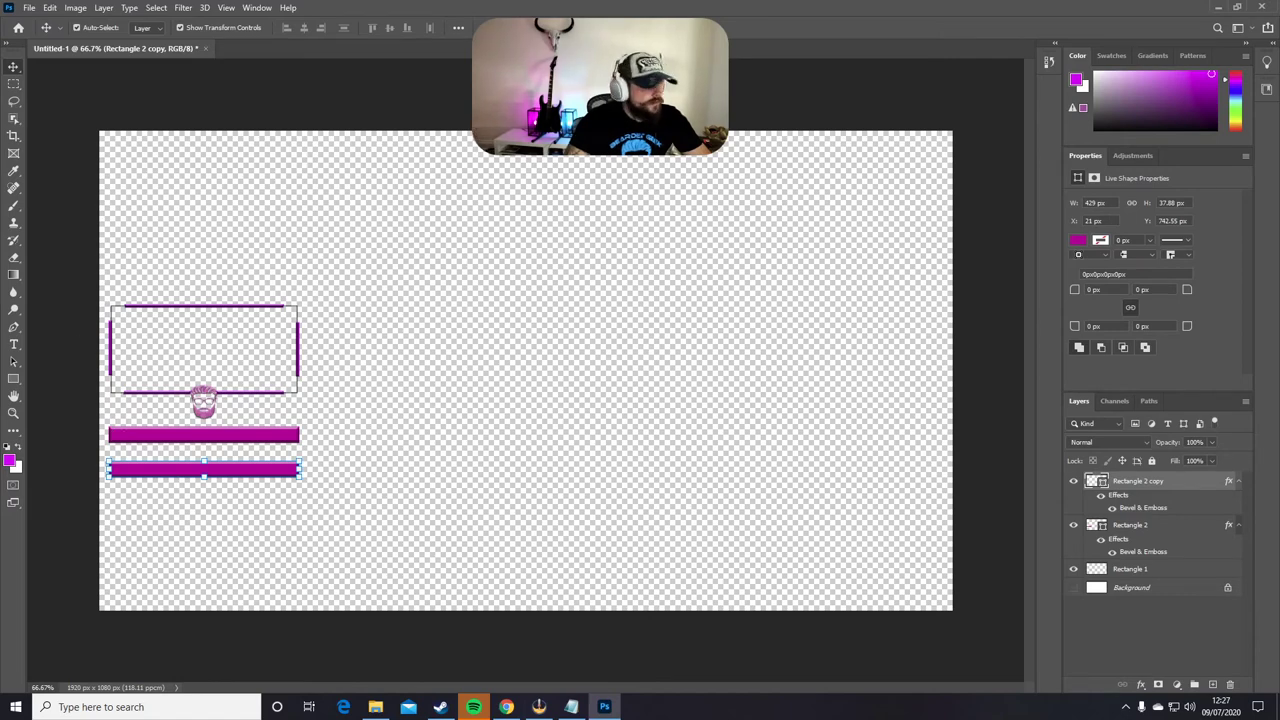
- Place the 886412_user_512x512 icon image, scale it to 5.06% by 3.90%, and position it on the upper bar's left end
click(375, 707)
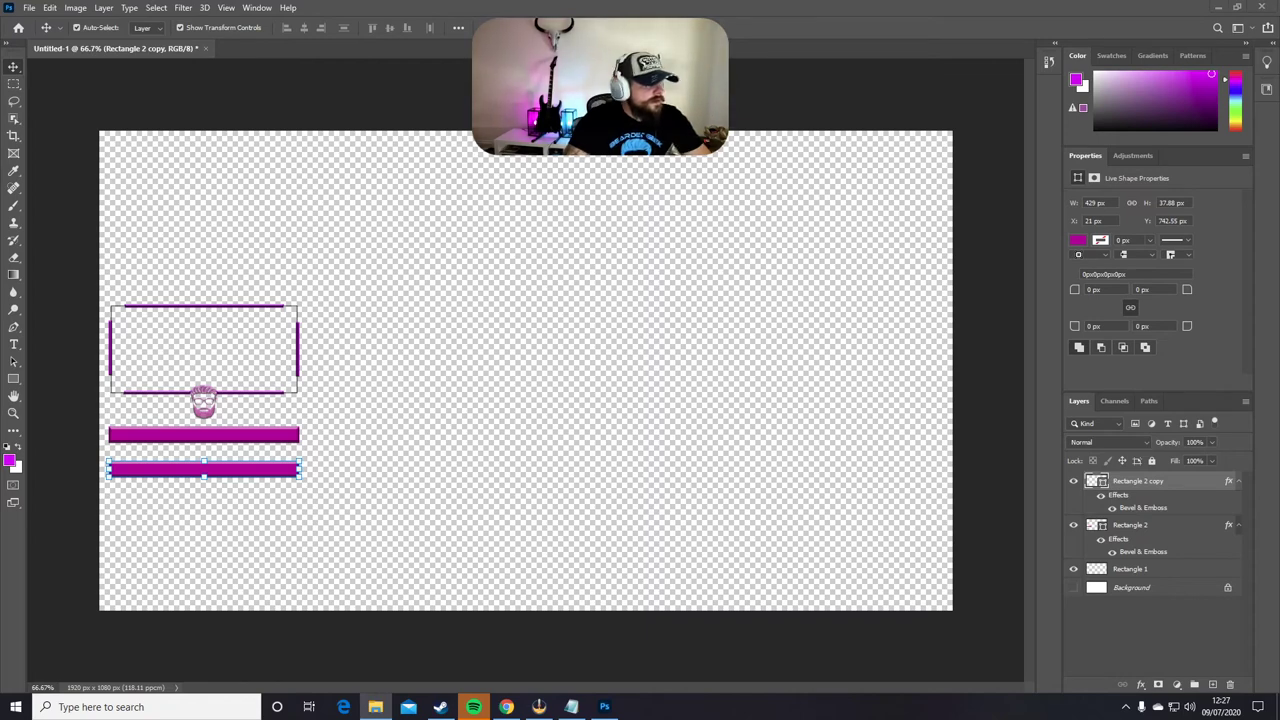
drag(305, 306, 488, 322)
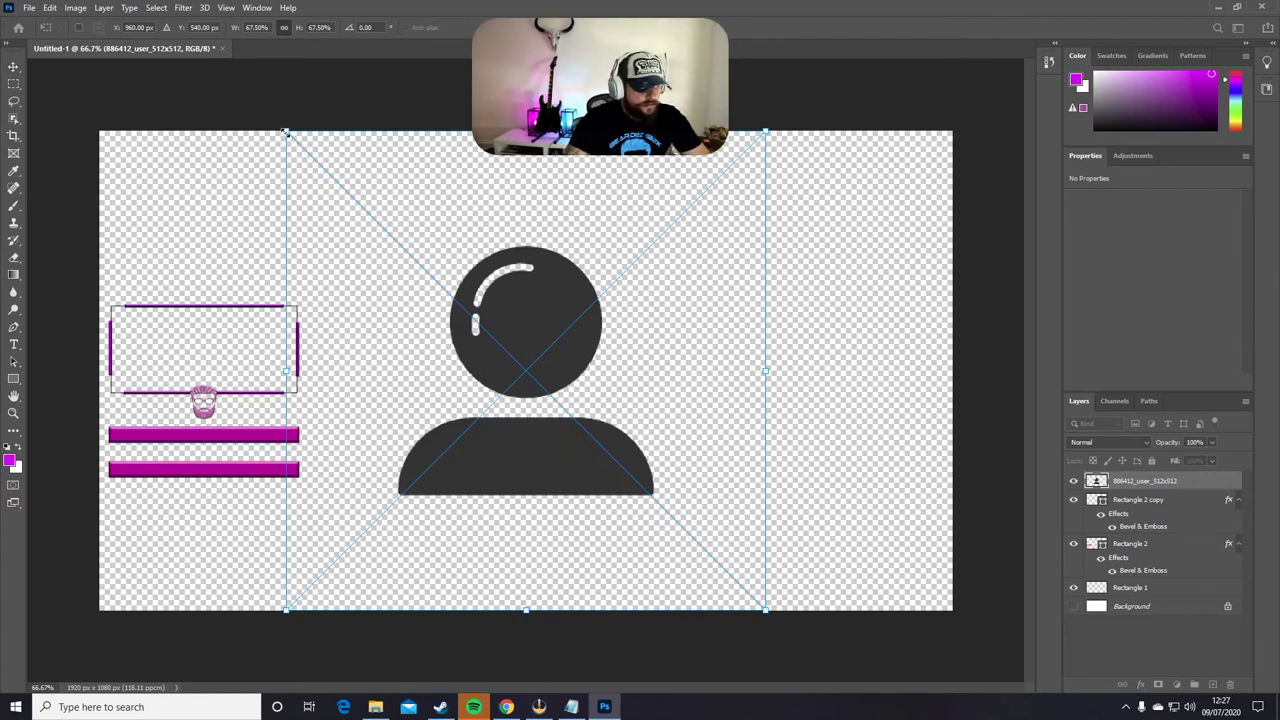
drag(286, 131, 414, 426)
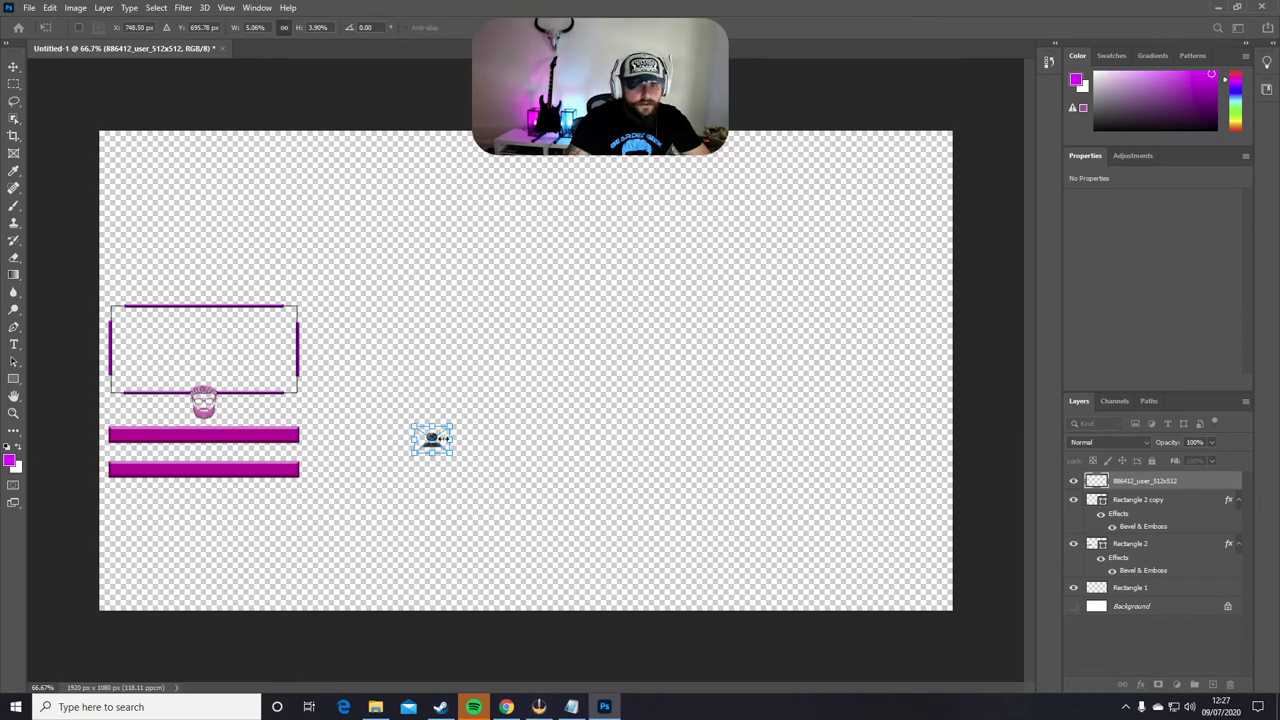
drag(441, 440, 131, 436)
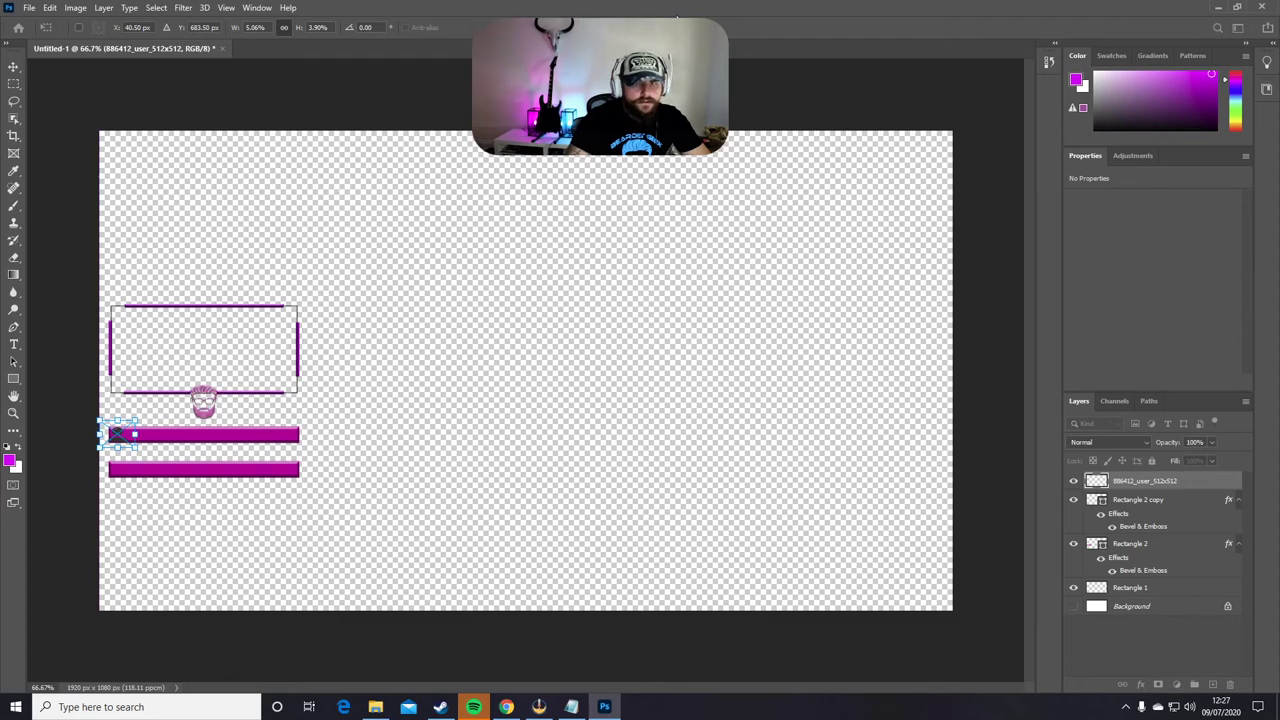
key(Return)
click(428, 353)
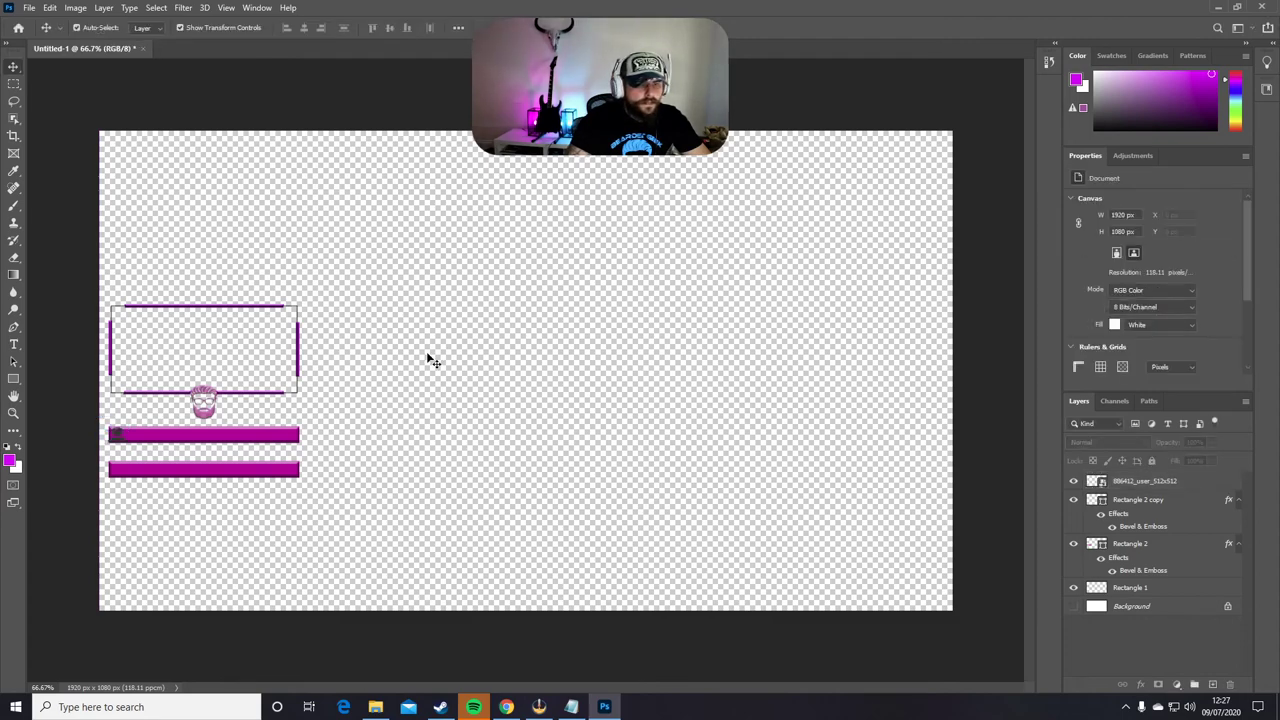
- Duplicate the user icon layer and move one icon to the upper bar's right end
right_click(1124, 486)
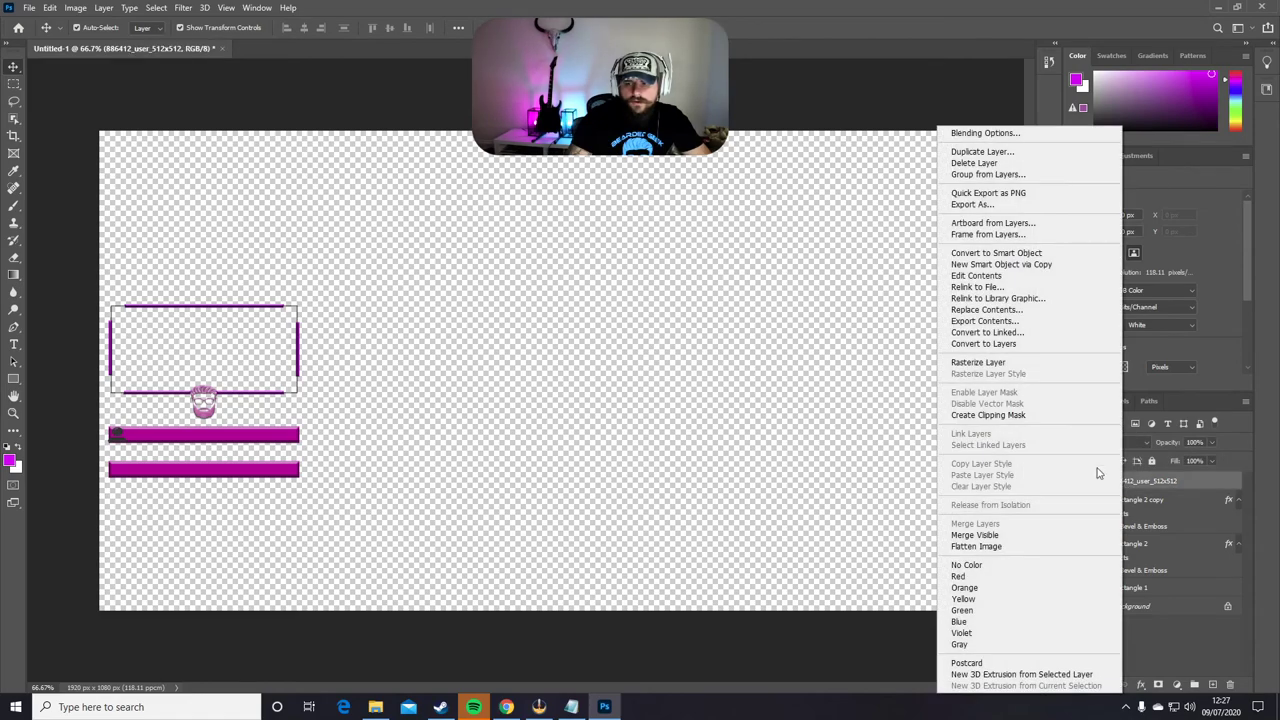
click(990, 152)
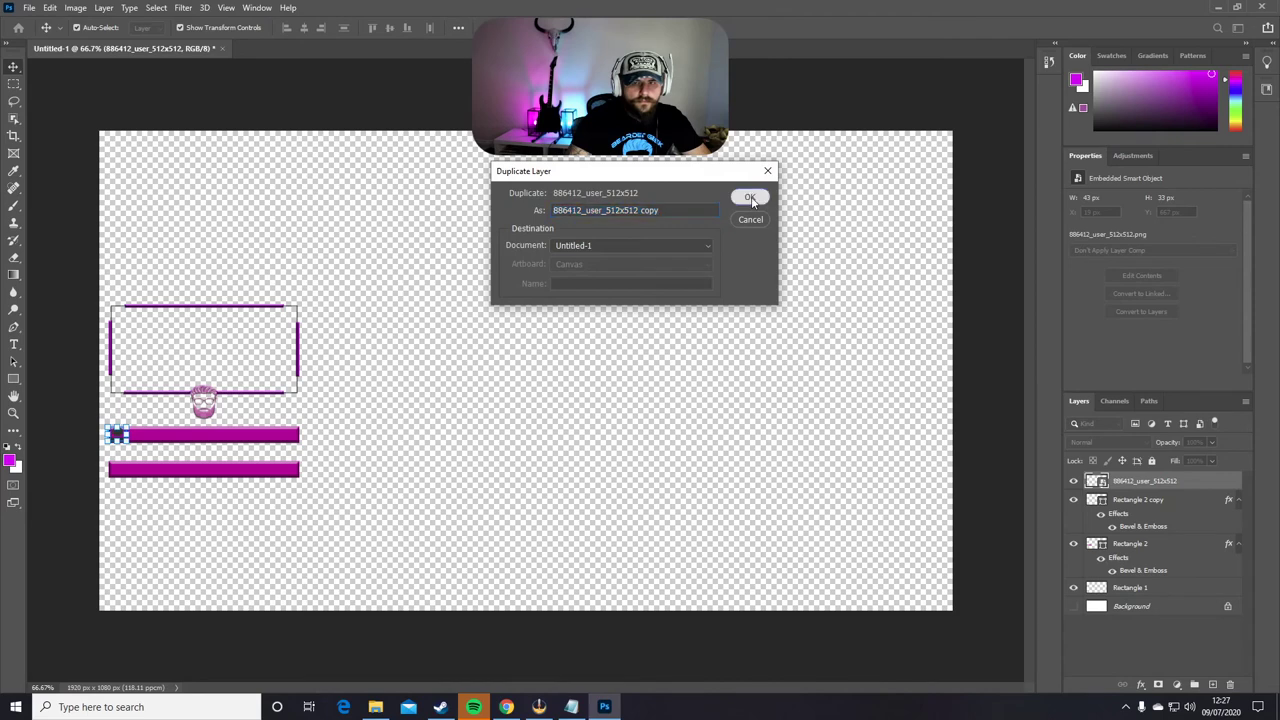
click(749, 197)
click(405, 425)
drag(118, 436, 298, 440)
click(490, 396)
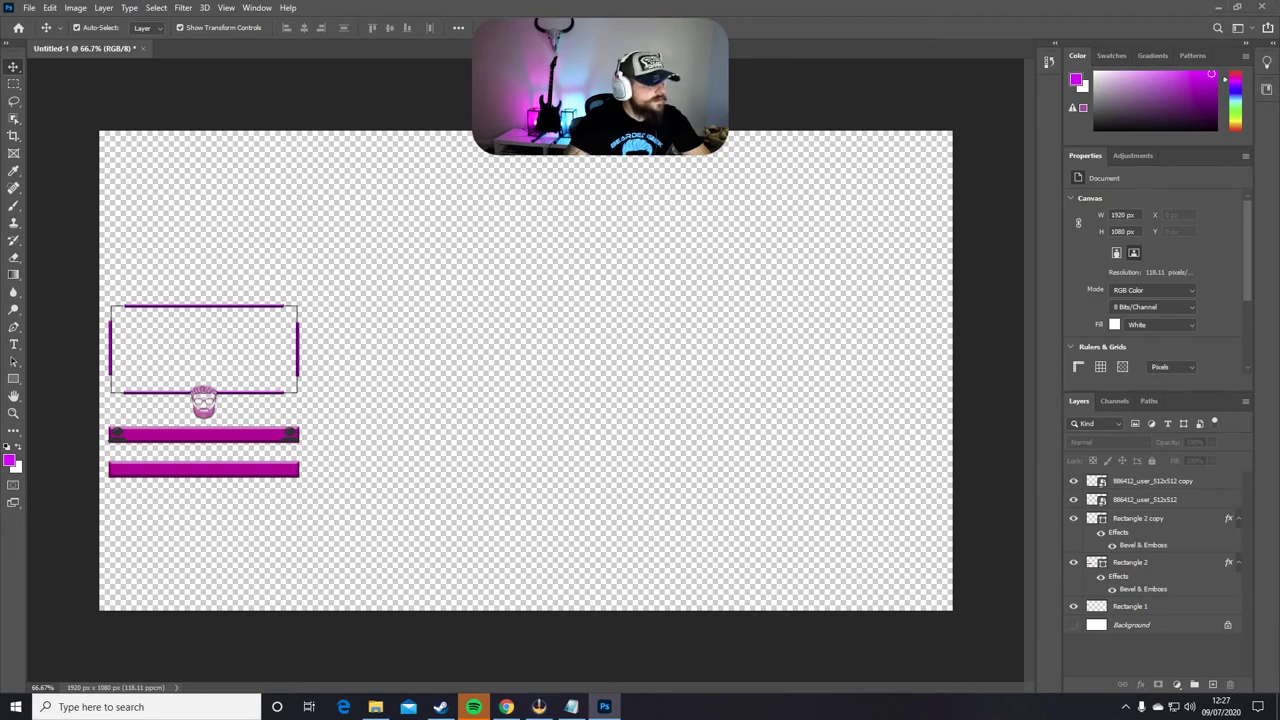
- Scale the placed Black_star image to 0.69% and position it on the lower bar's left end at X 21 px, Y 745 px
drag(276, 130, 158, 502)
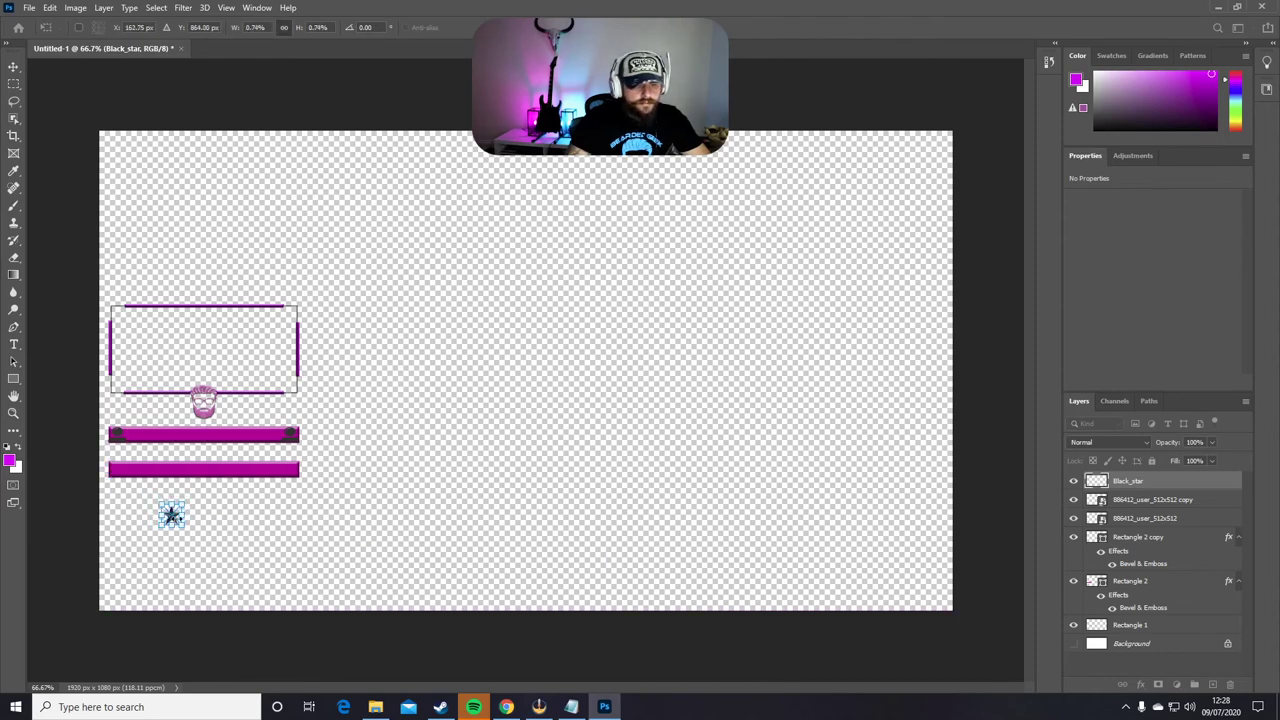
key(Return)
click(337, 486)
drag(172, 517, 146, 502)
key(ctrl+t)
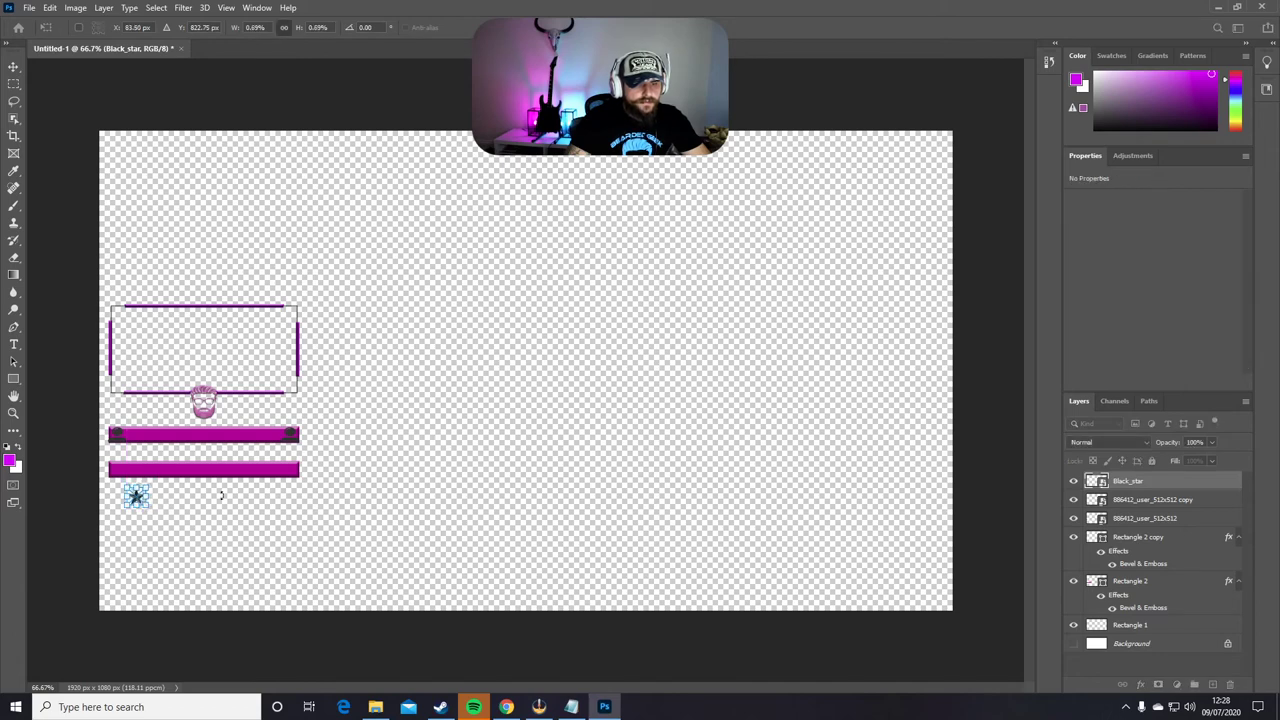
key(Return)
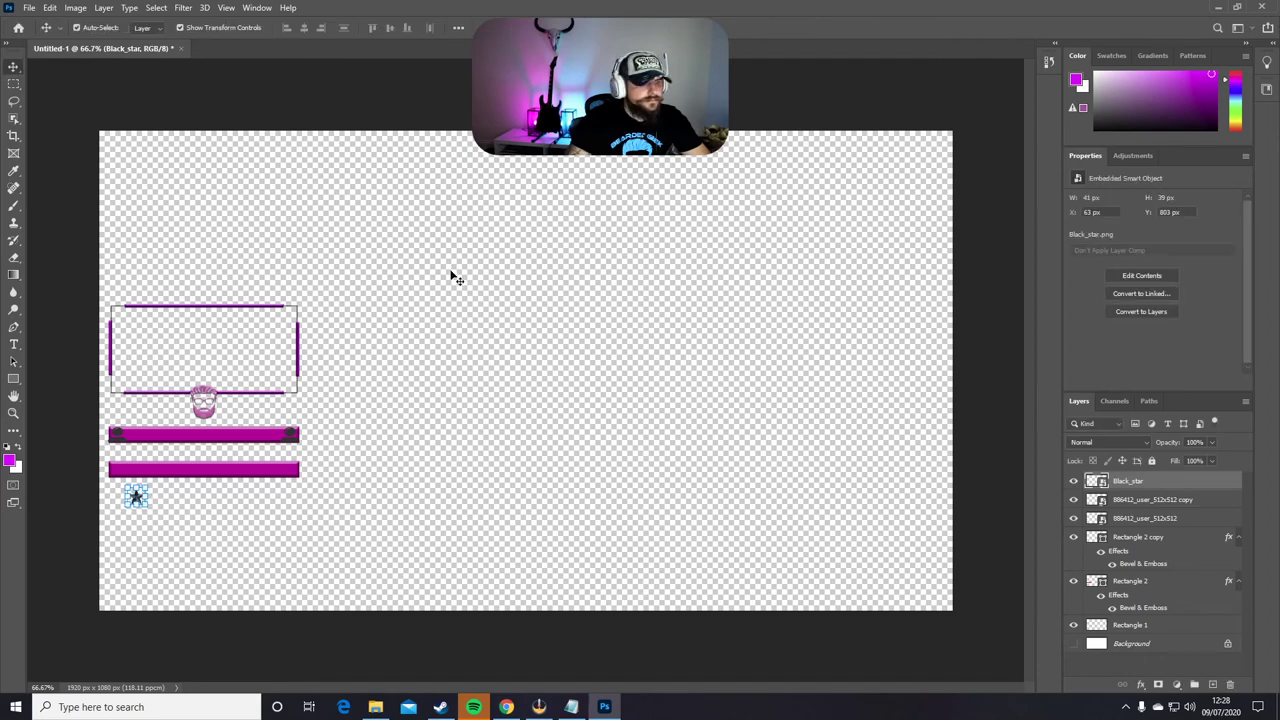
click(175, 502)
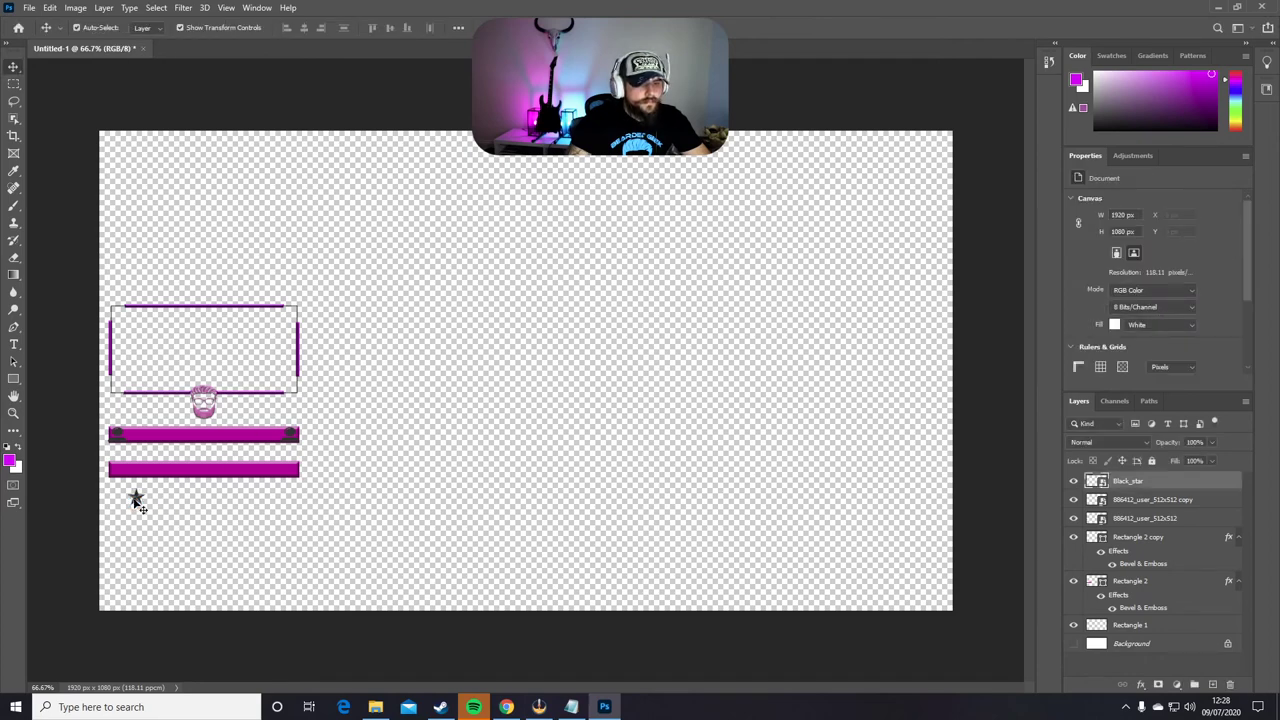
drag(137, 503, 117, 471)
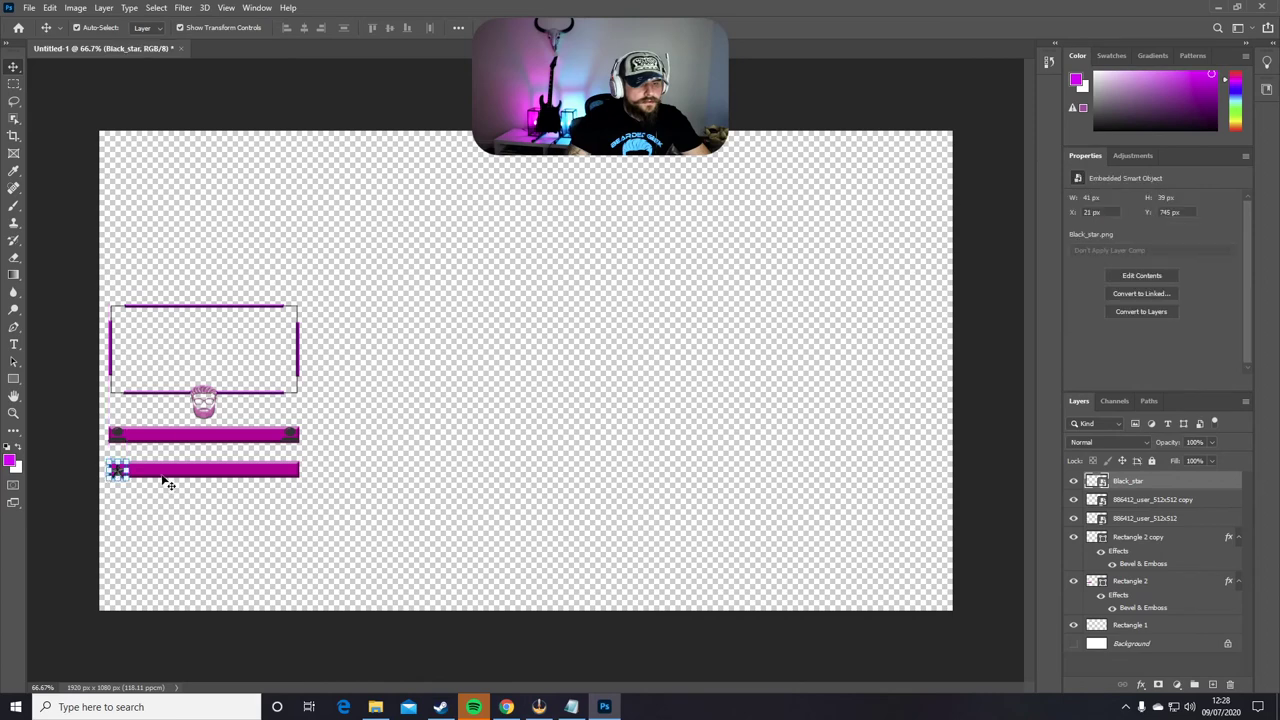
- Duplicate the Black_star layer and move the copy to the lower bar's right end at X 409 px, Y 745 px
right_click(1125, 485)
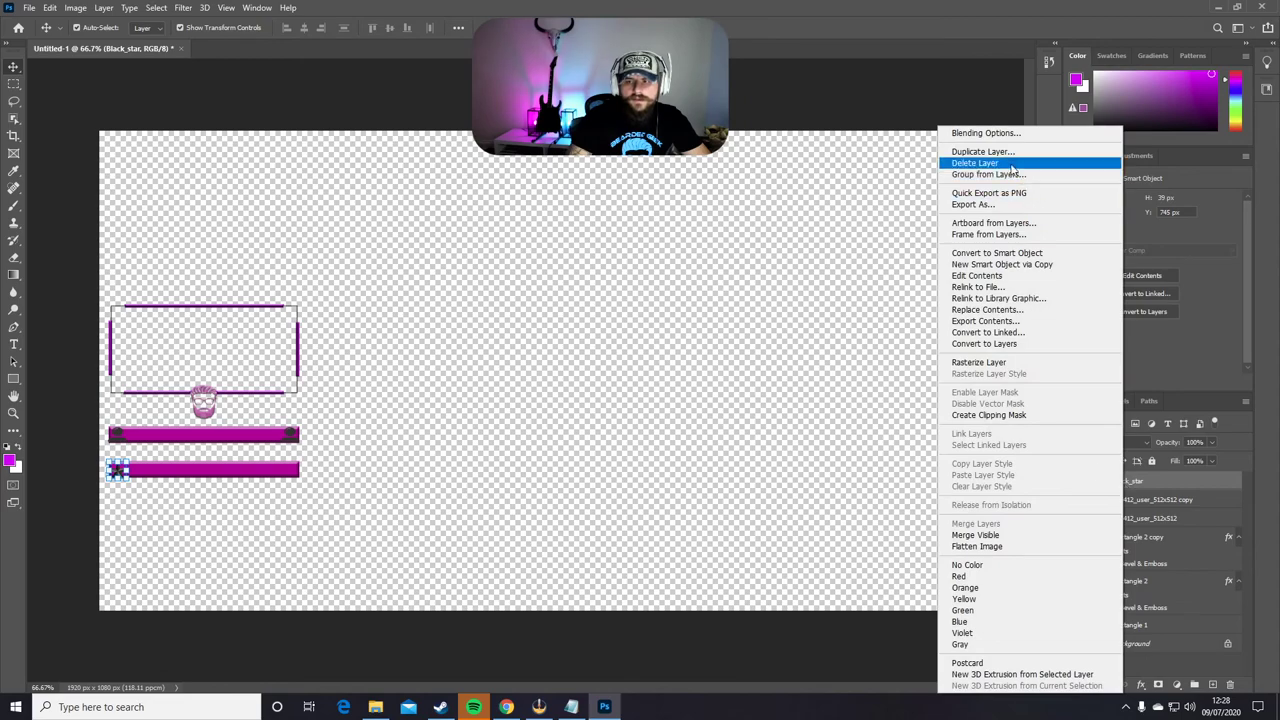
click(983, 152)
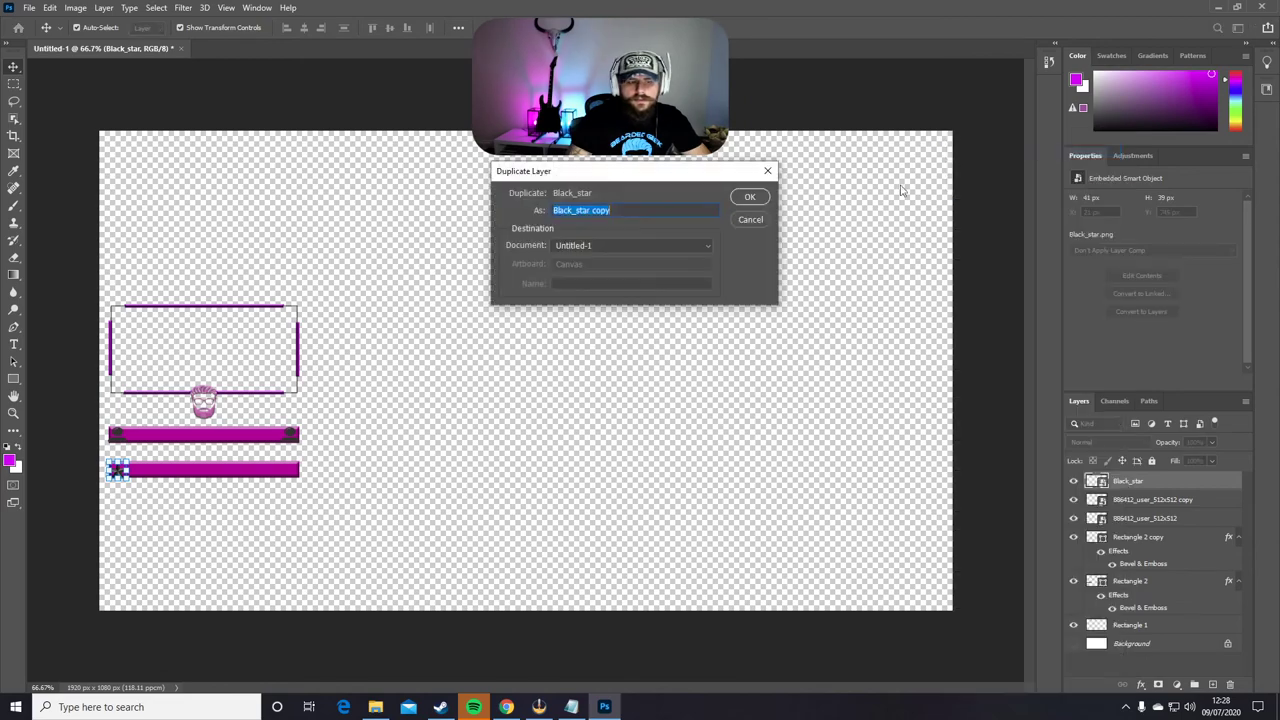
click(751, 198)
click(414, 366)
drag(120, 472, 295, 474)
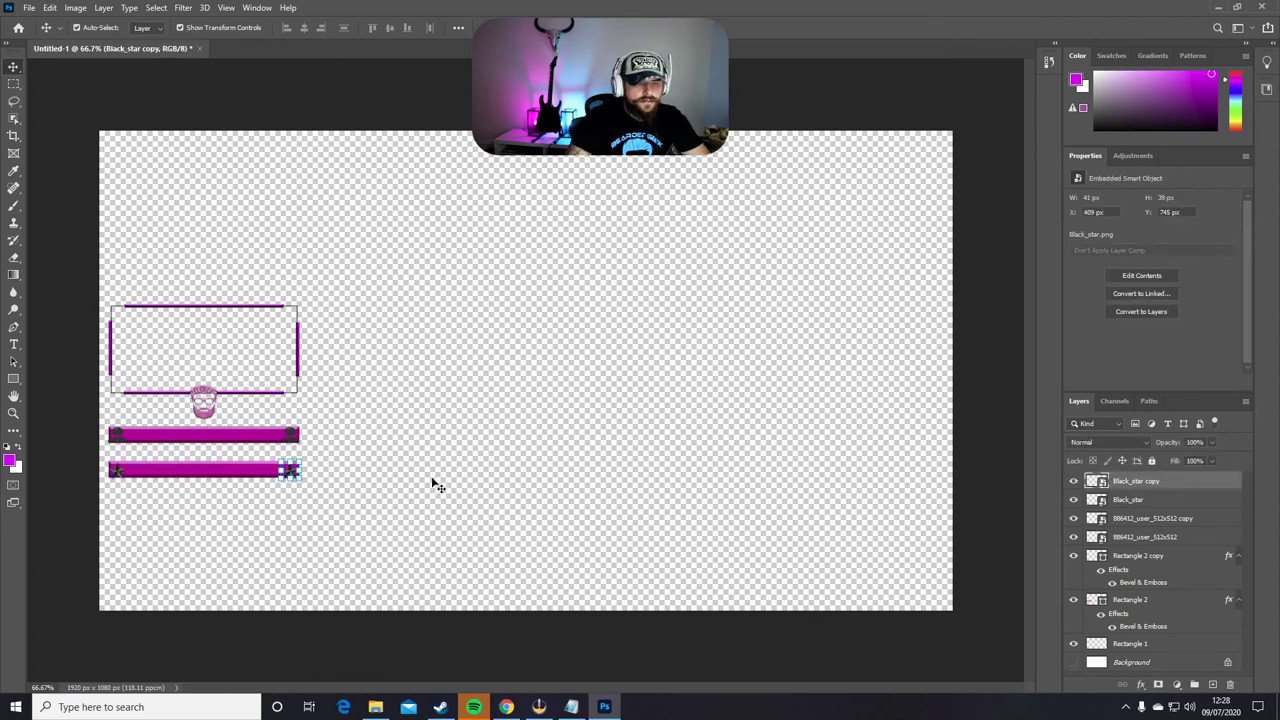
click(476, 427)
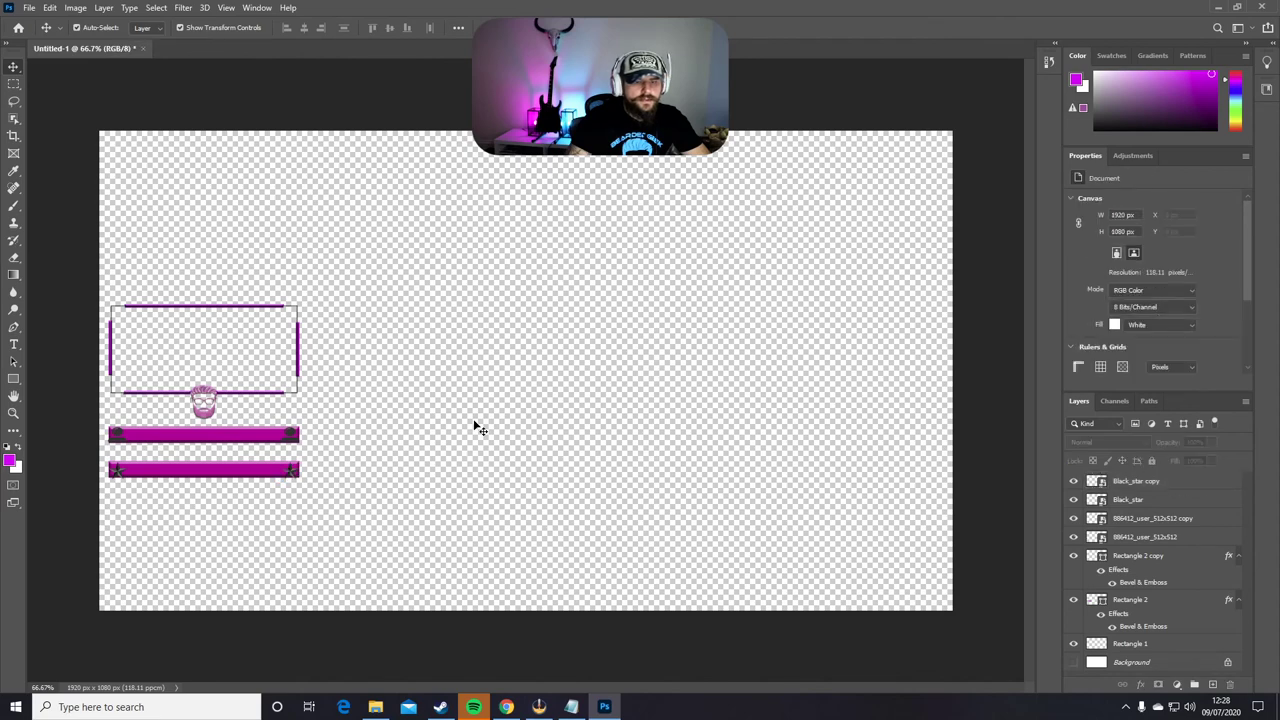
- Nudge the user icon on the upper bar's left end slightly inward and preview the design against the Background layer
click(122, 438)
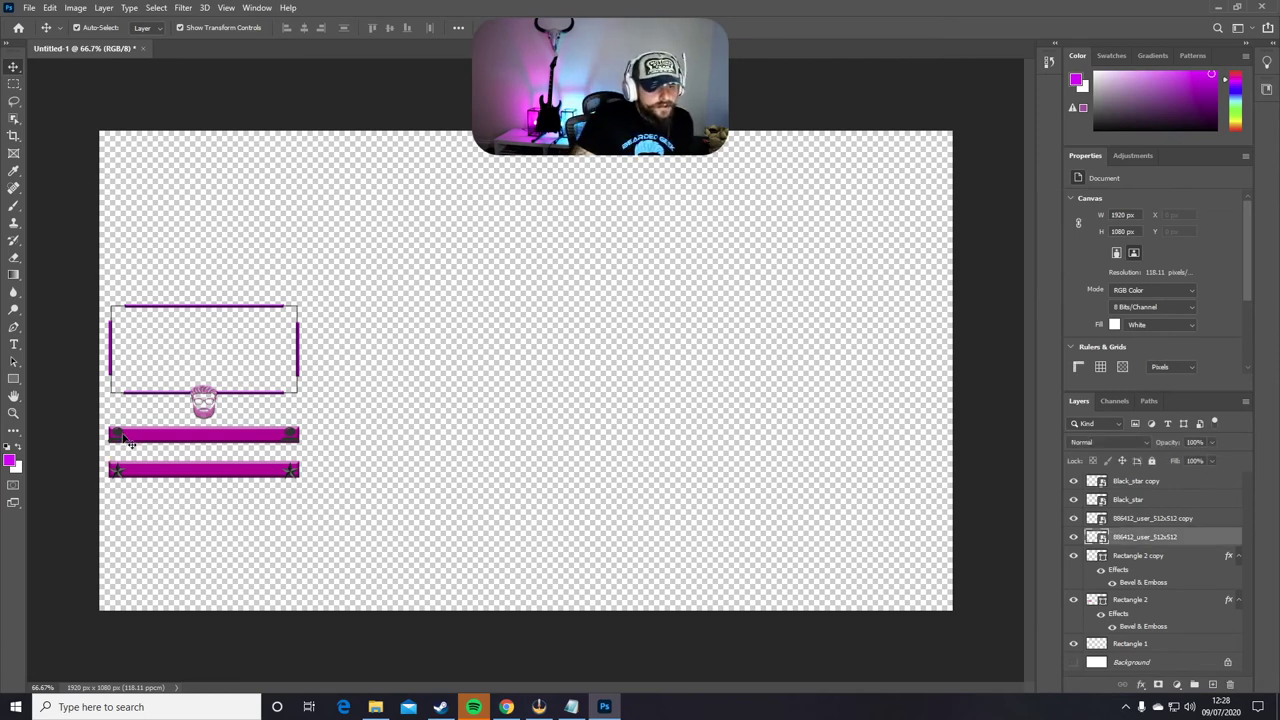
click(496, 378)
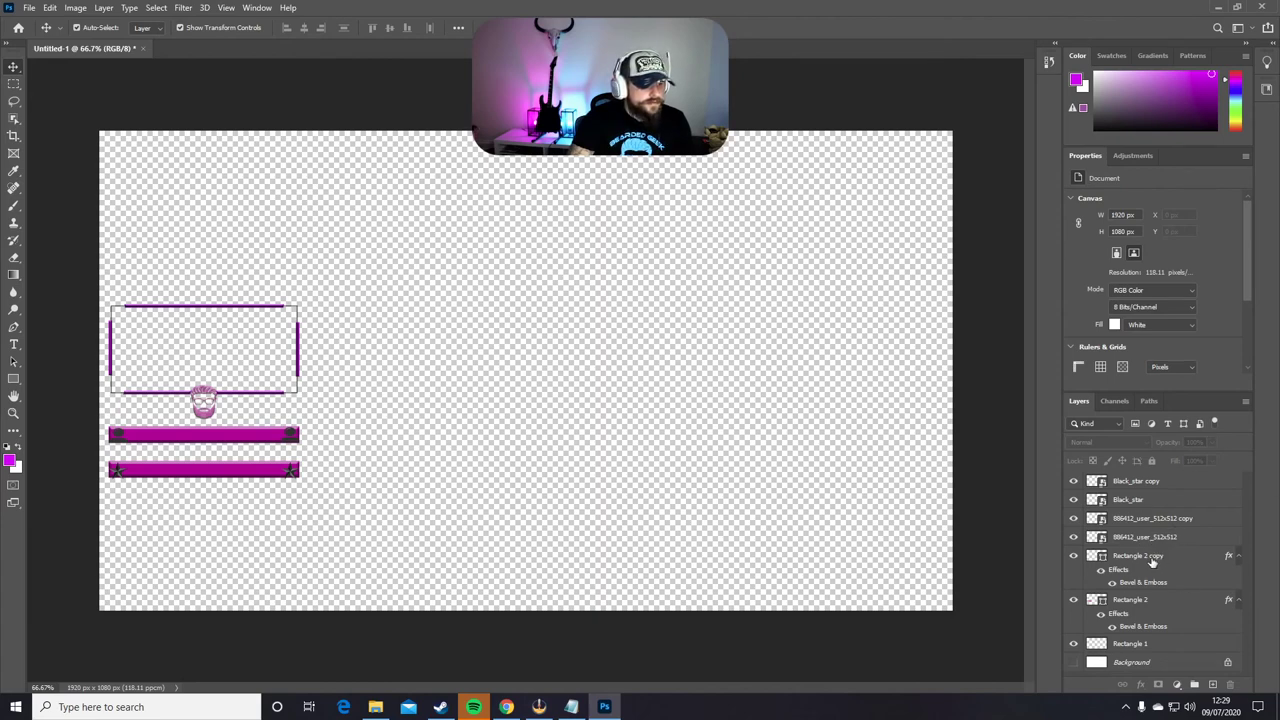
click(1074, 662)
click(1074, 664)
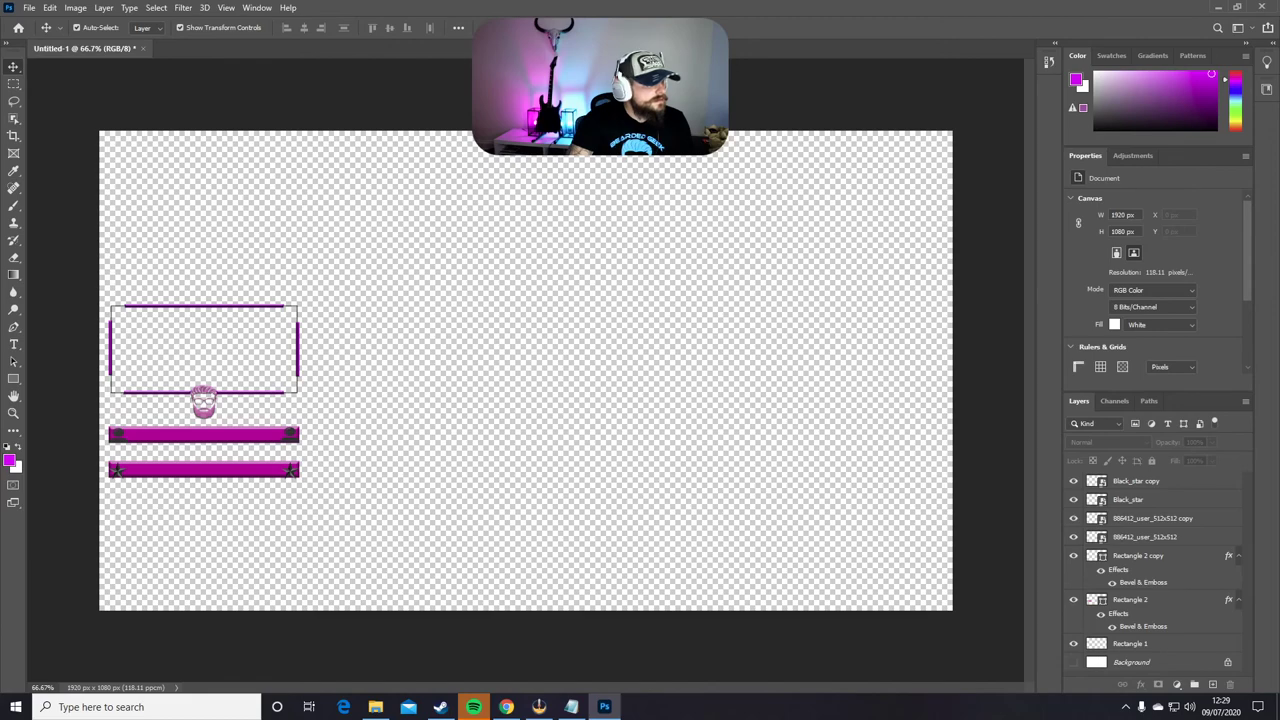
- Start saving a copy of the overlay on the computer in the Stream folder, using the PNG format
click(30, 8)
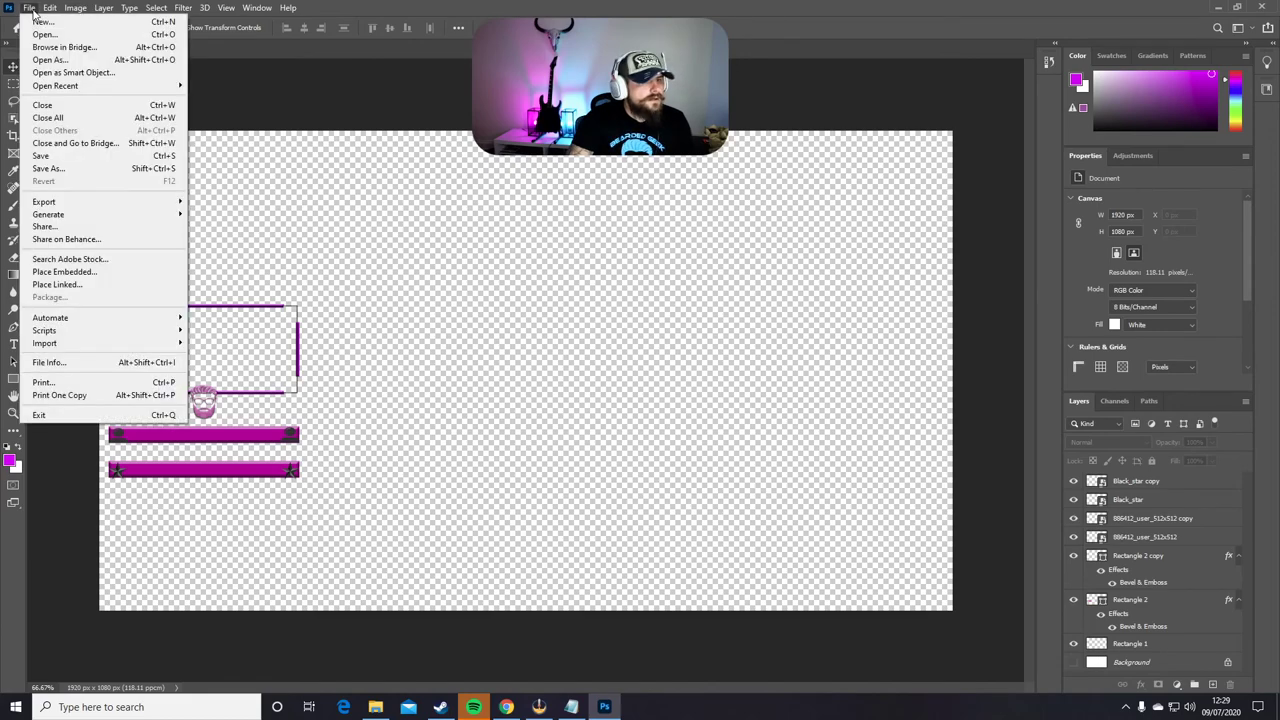
click(82, 173)
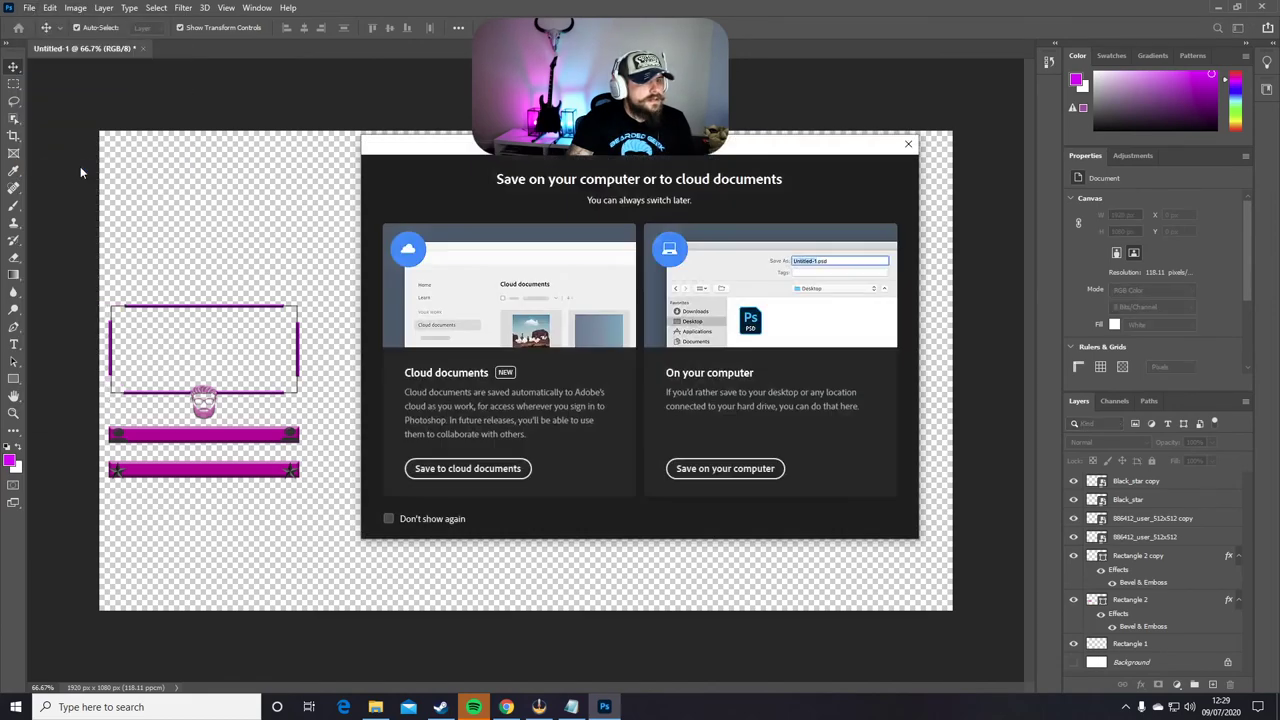
click(724, 468)
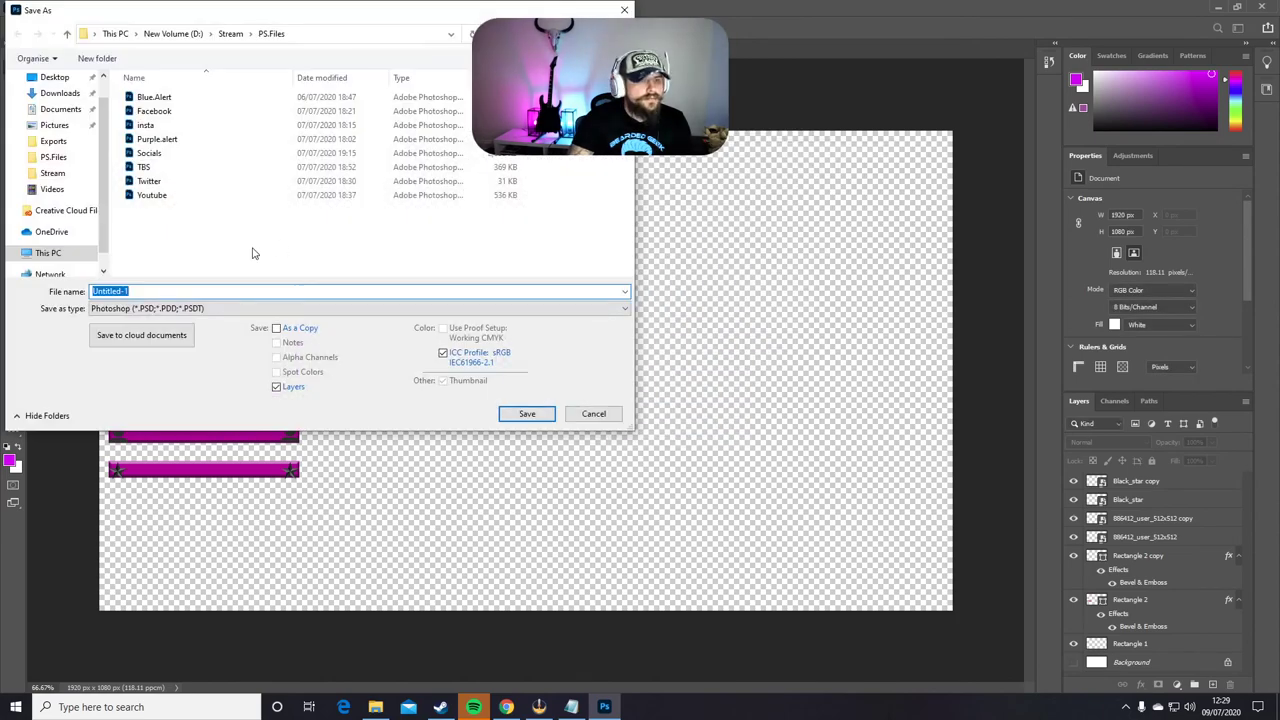
click(230, 33)
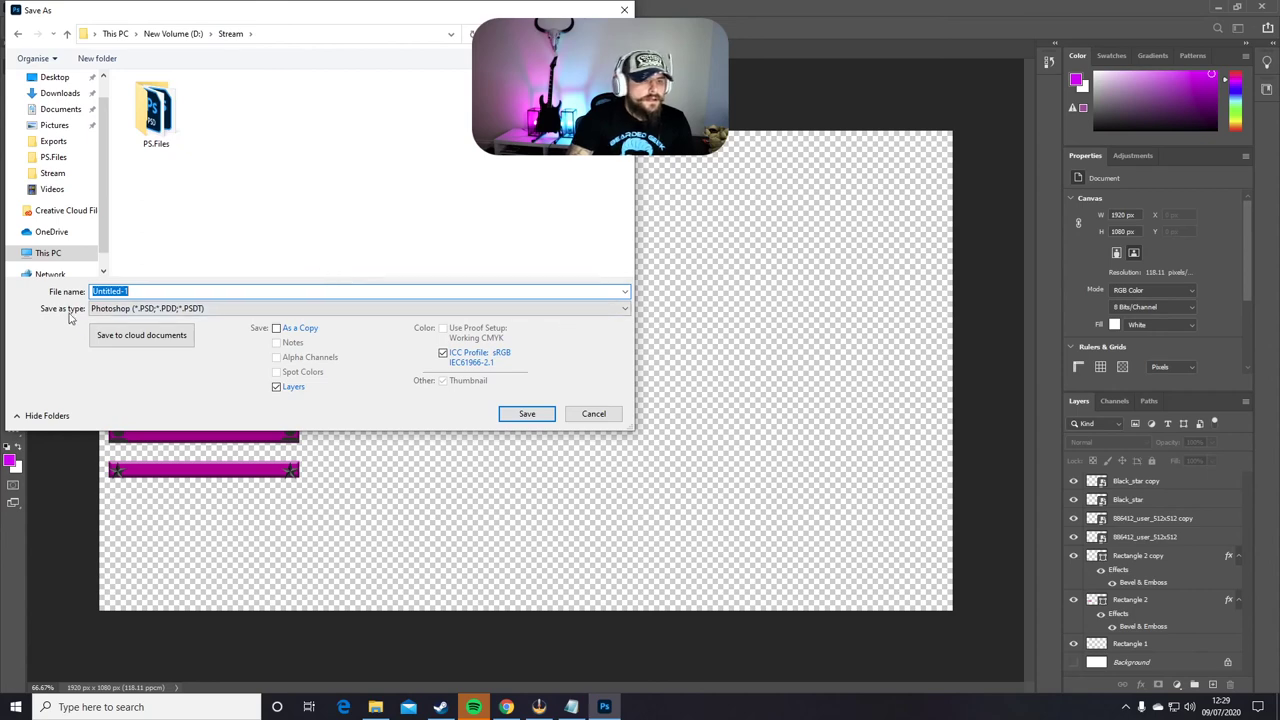
click(627, 310)
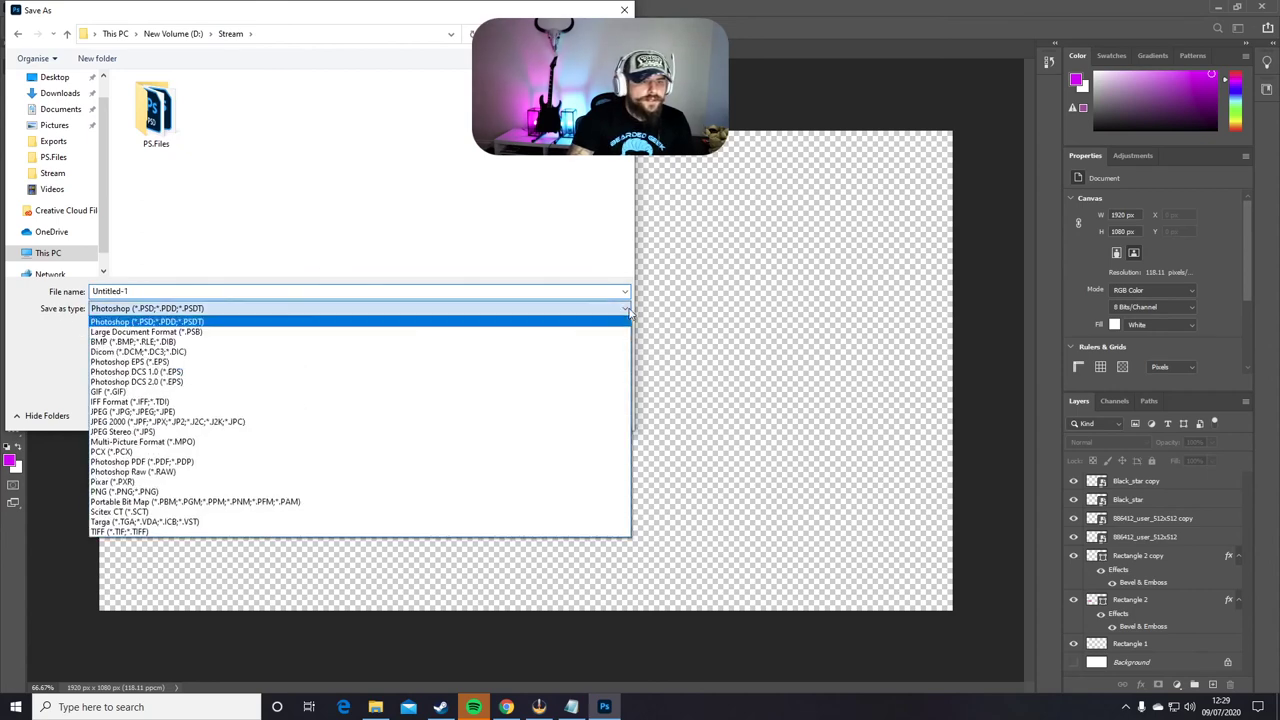
click(157, 494)
- Name the file YoutubeTutorial1 and save it with the large file size (fastest saving) PNG option
double_click(137, 290)
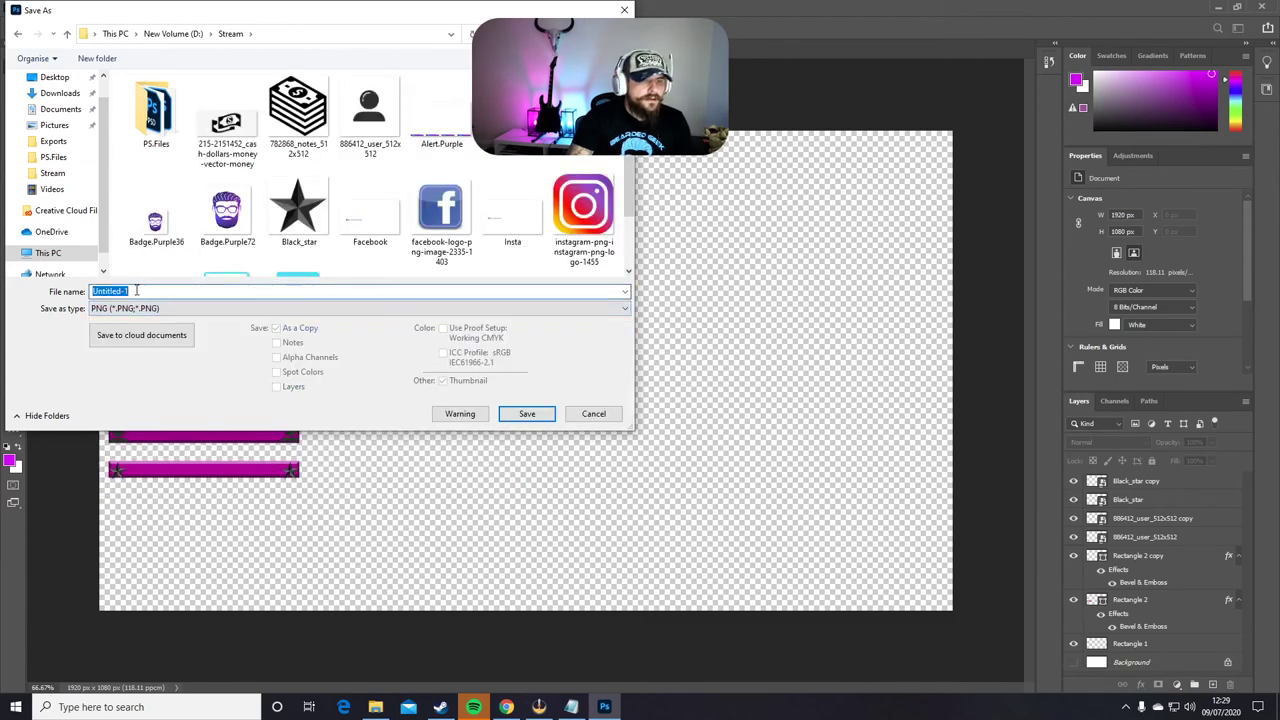
text(Yo)
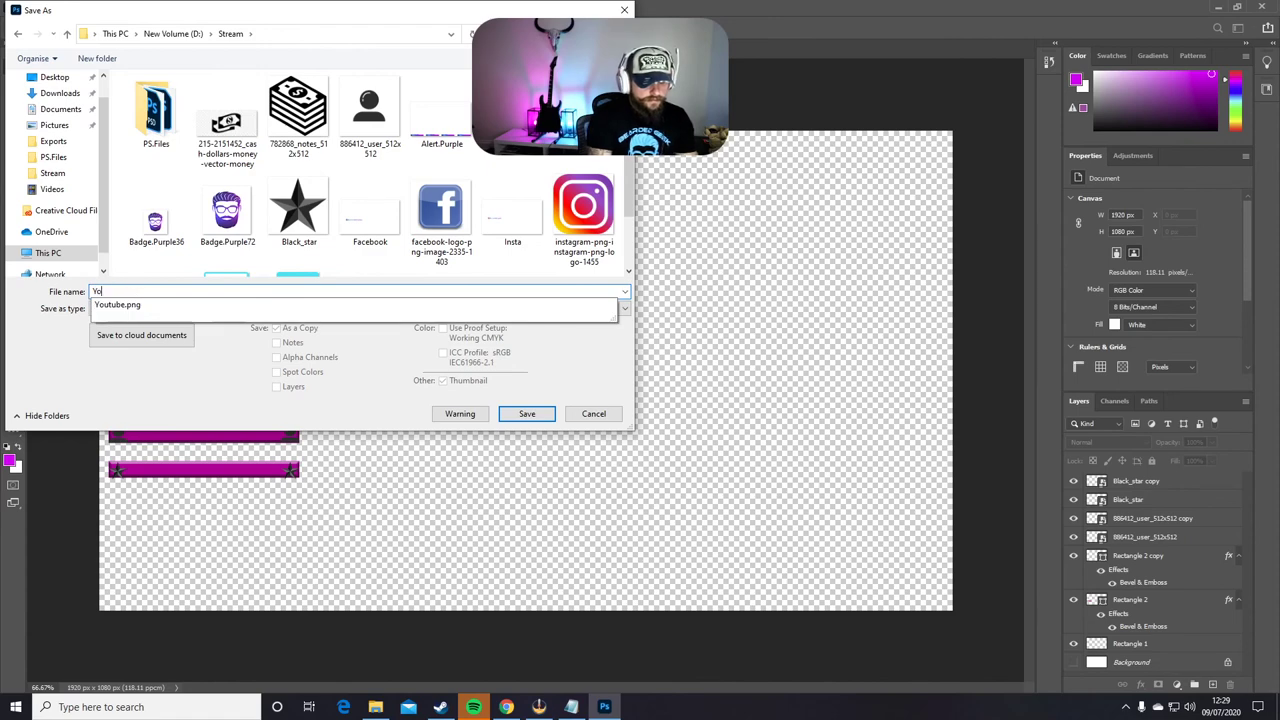
text(utube)
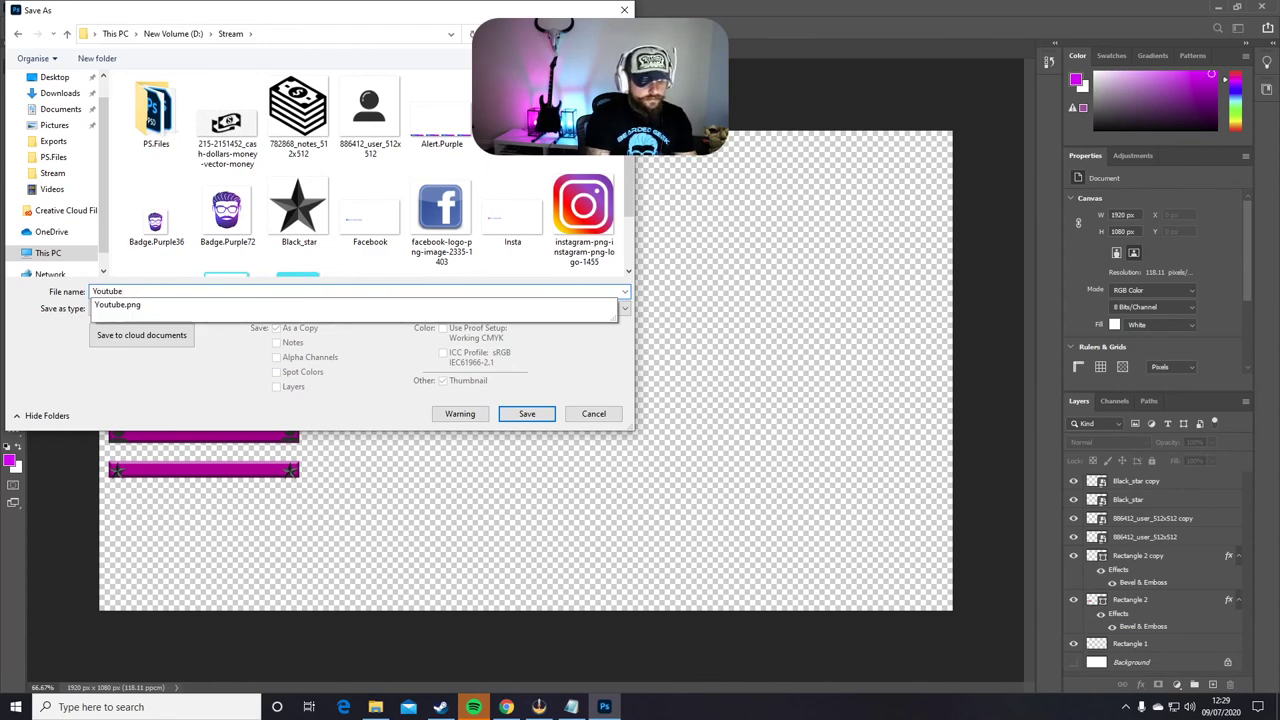
text(1)
text(utorial)
text(1)
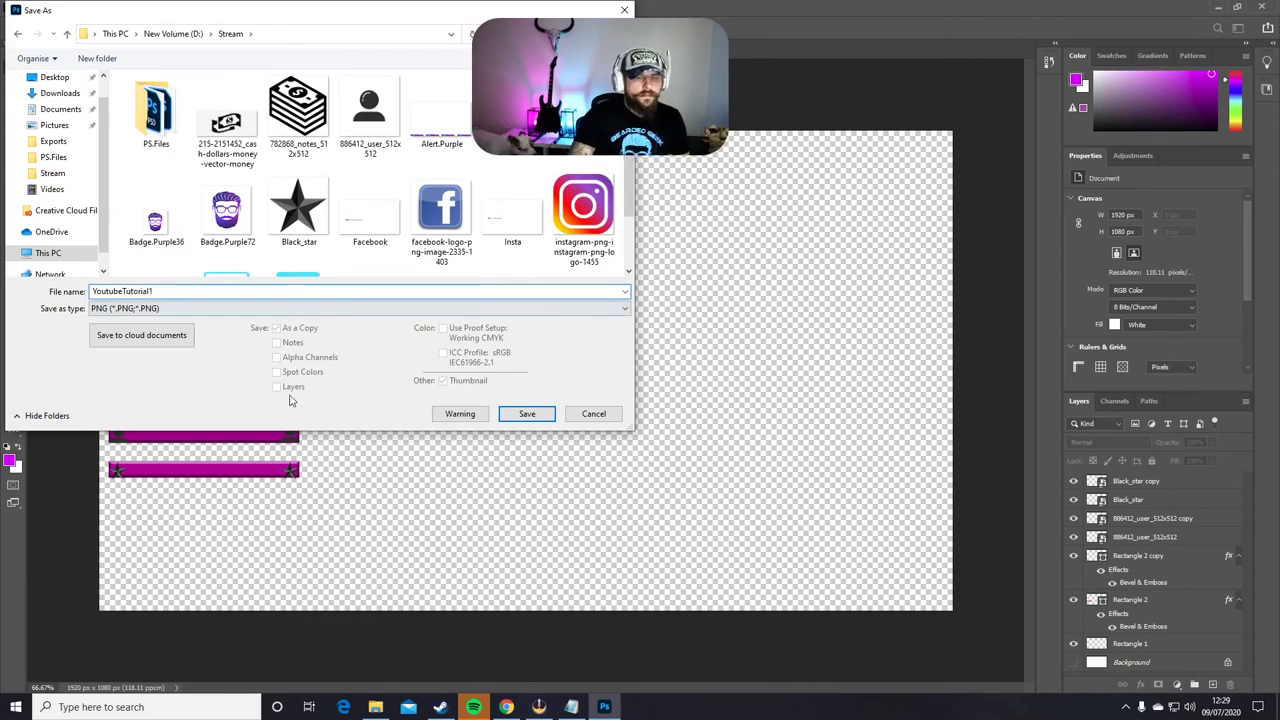
click(529, 415)
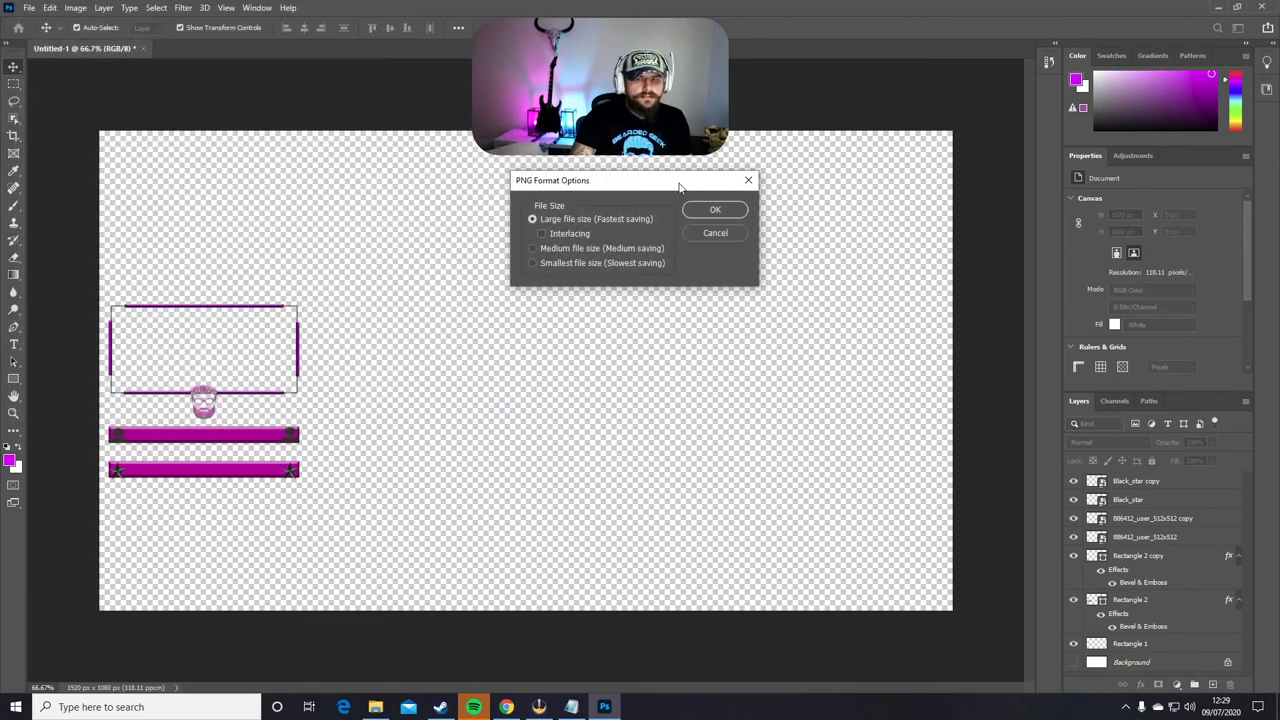
click(731, 209)
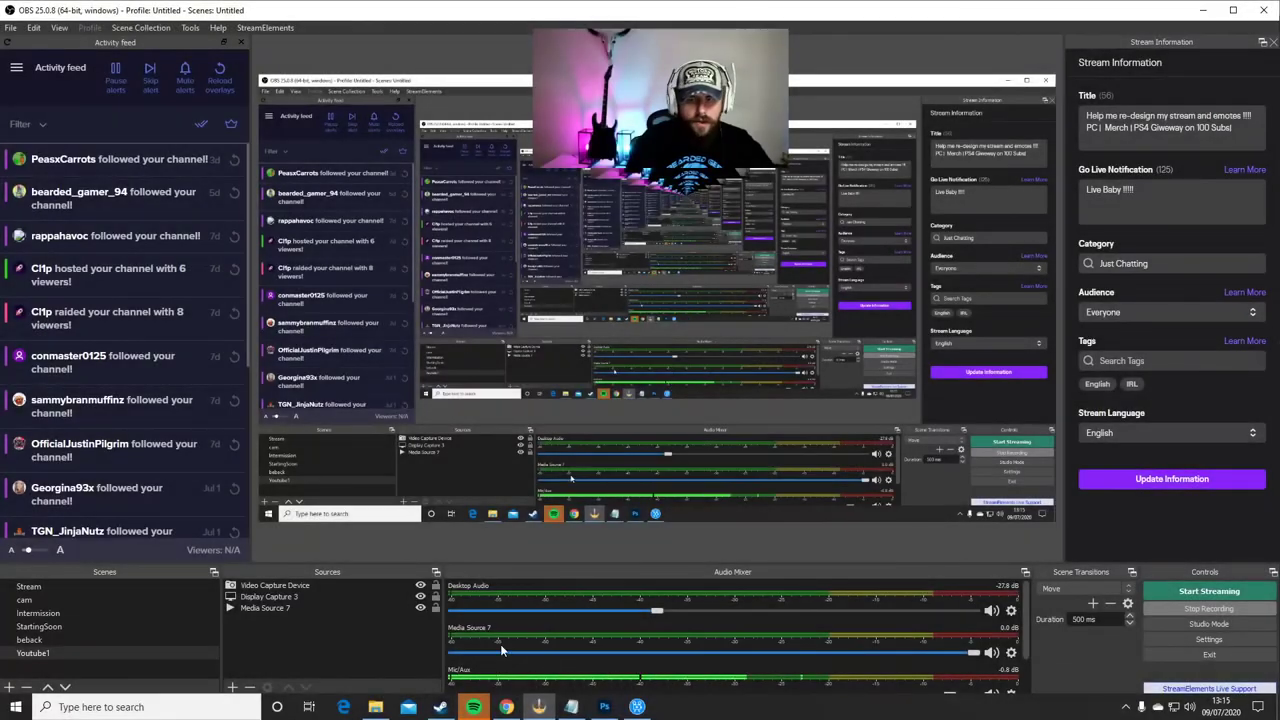
- Switch to OBS and add a new Image source named camera to the Youtube1 scene
click(233, 689)
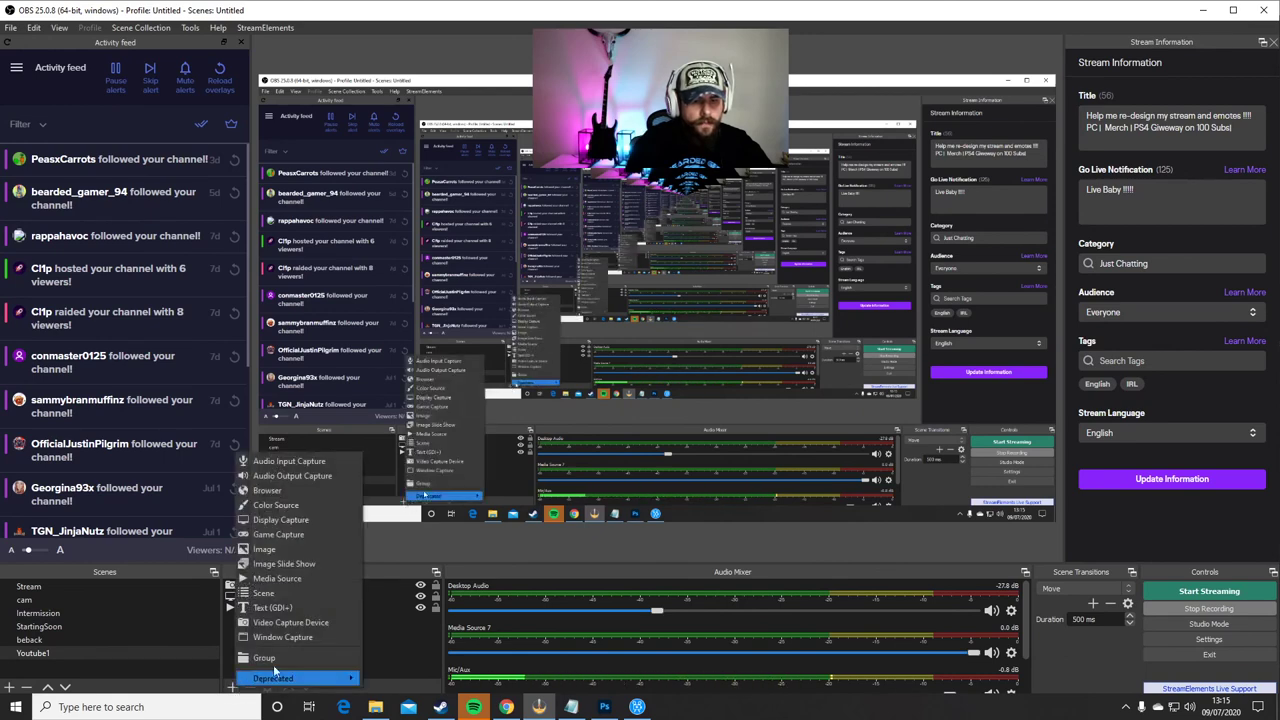
click(291, 553)
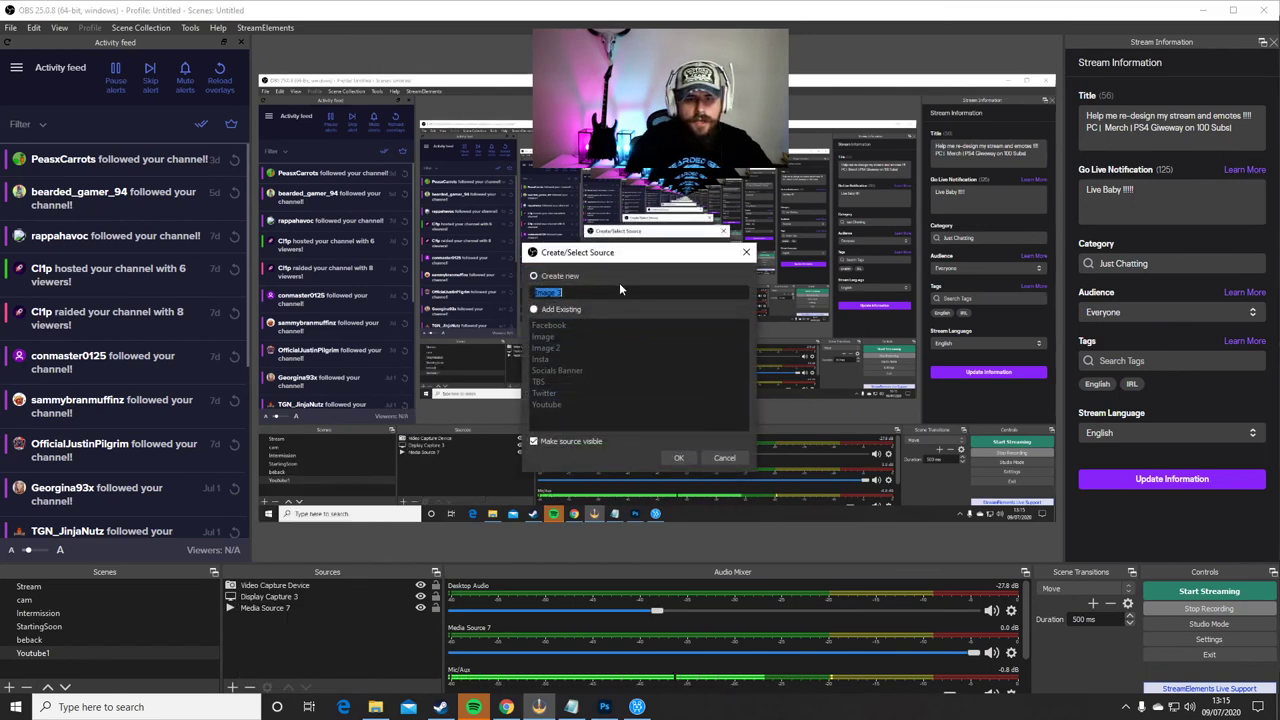
text(camera)
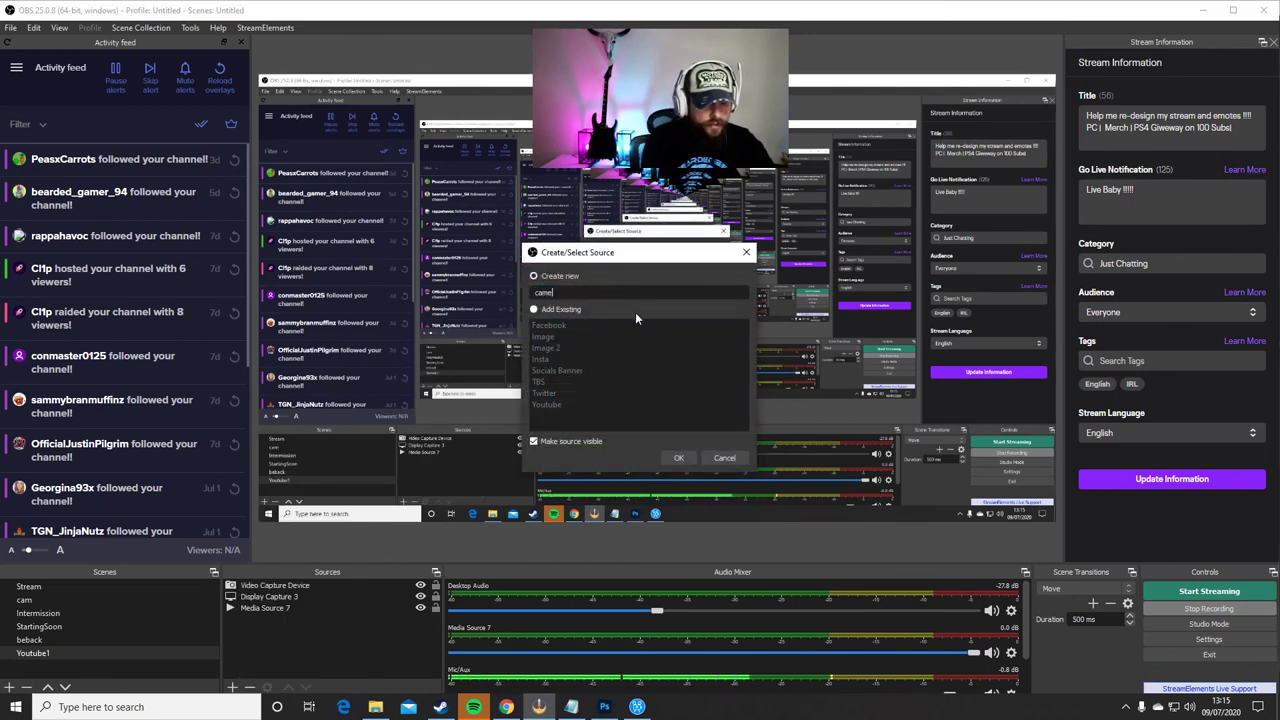
click(678, 458)
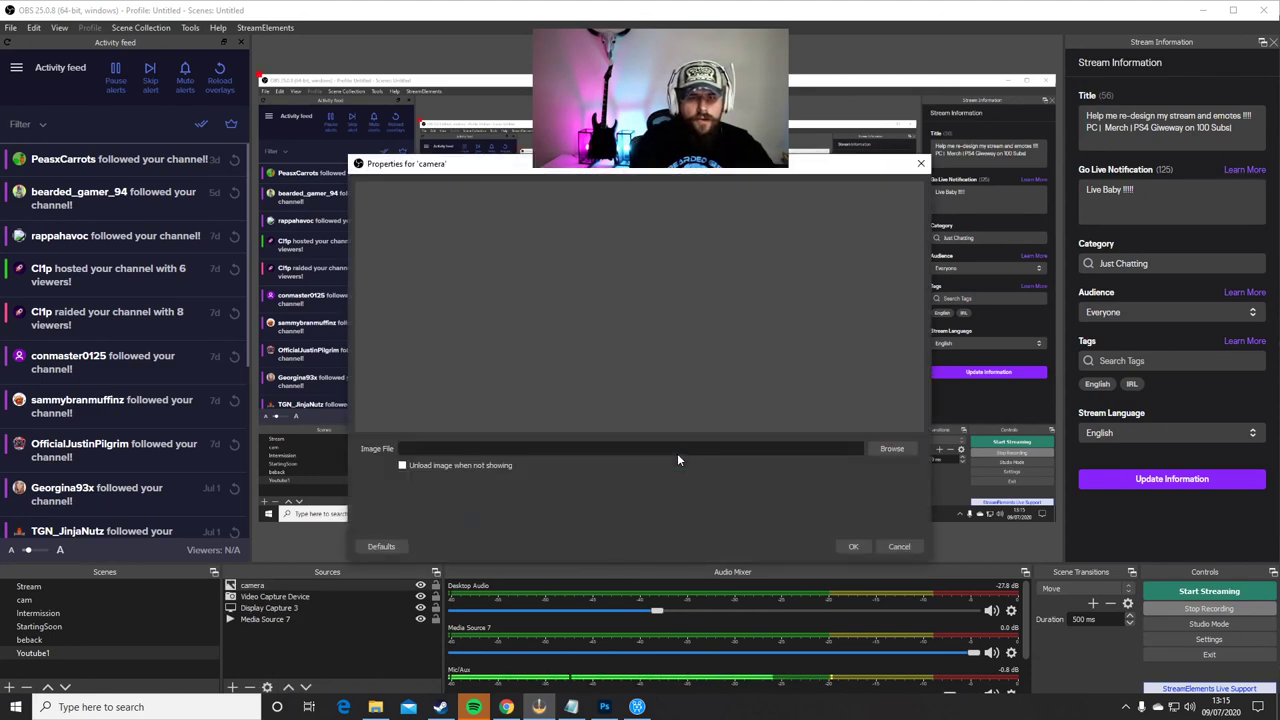
- Load YoutubeTutorial1.png from the Stream folder as the camera source's image file and accept the source properties
click(891, 448)
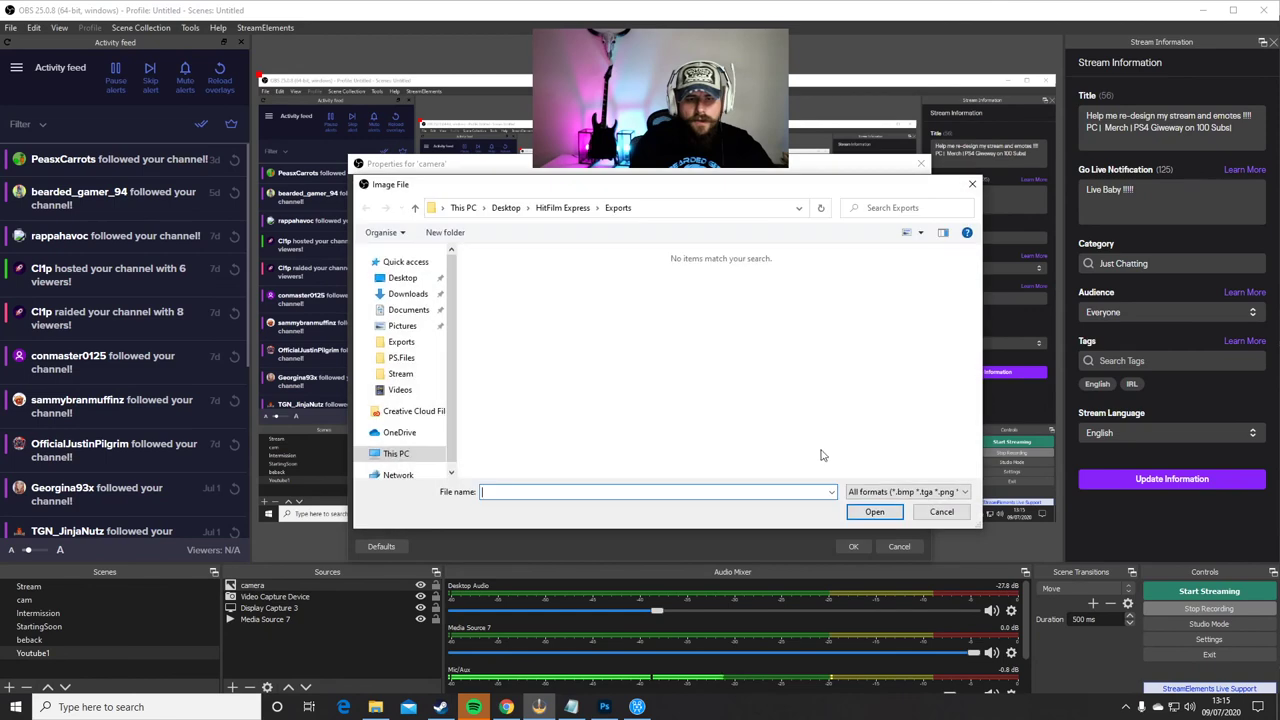
click(400, 373)
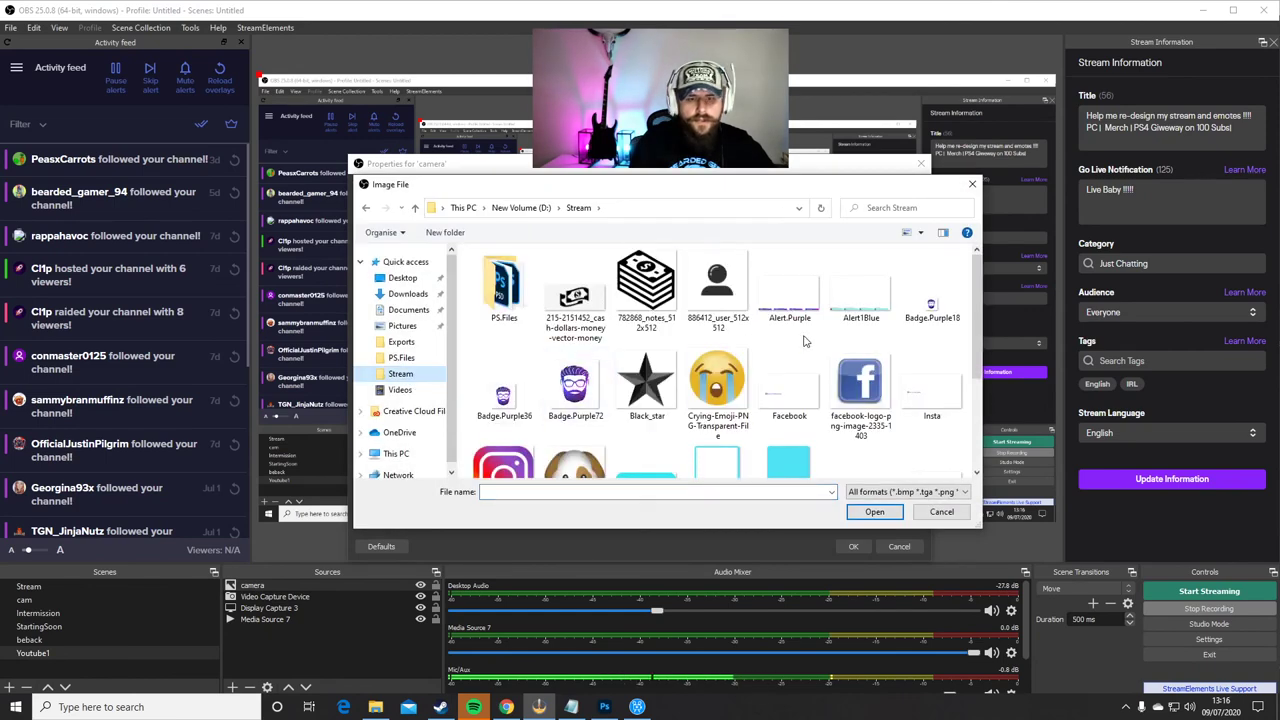
scroll(910, 330, down, 1)
scroll(918, 345, down, 1)
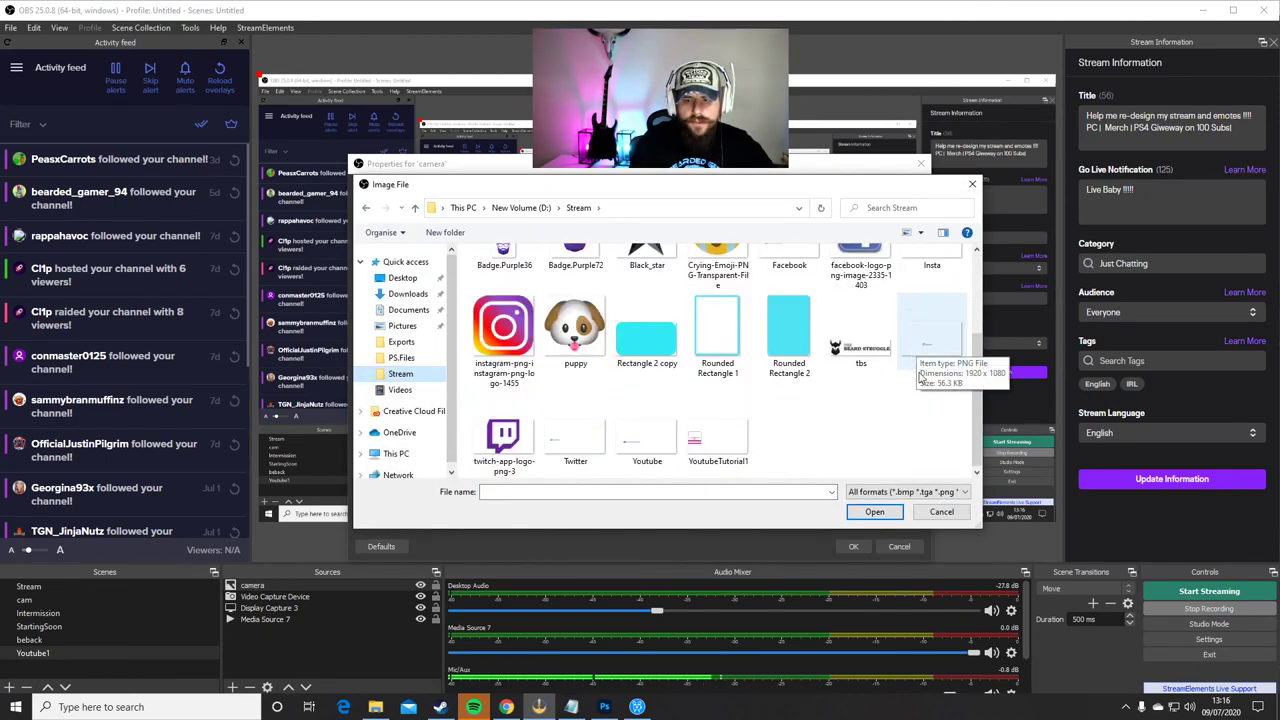
click(717, 446)
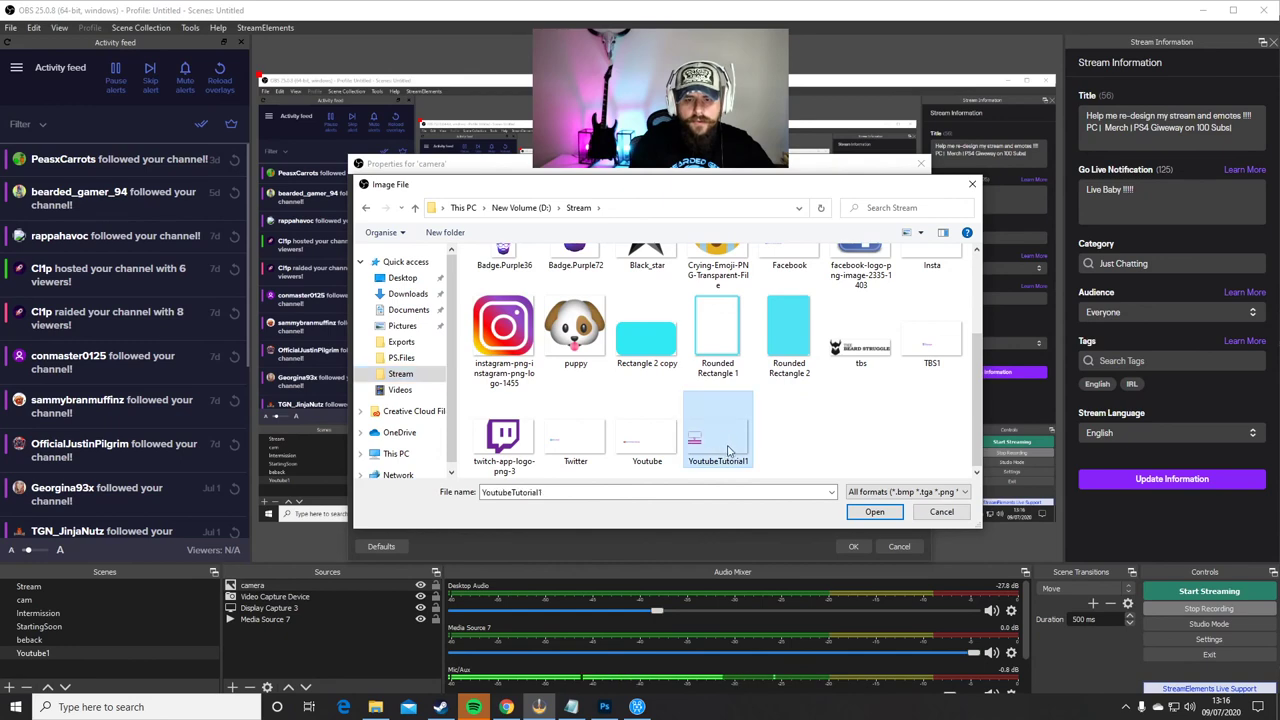
click(872, 512)
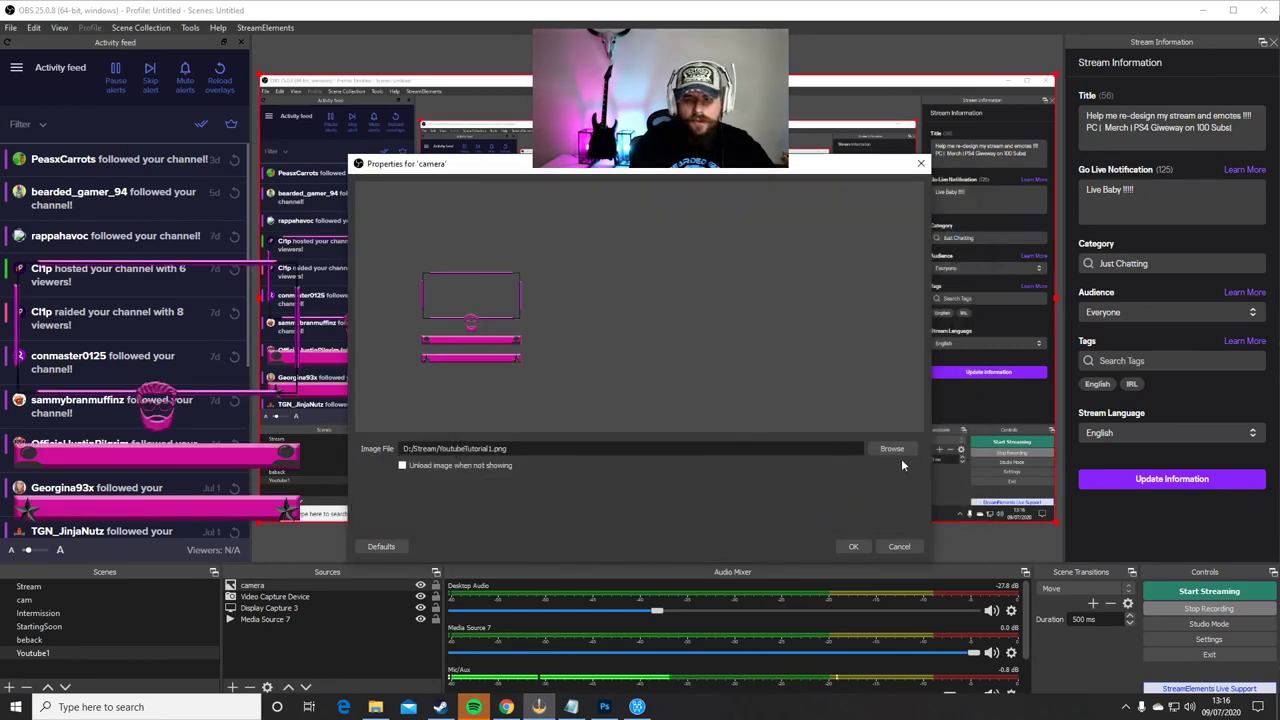
click(853, 546)
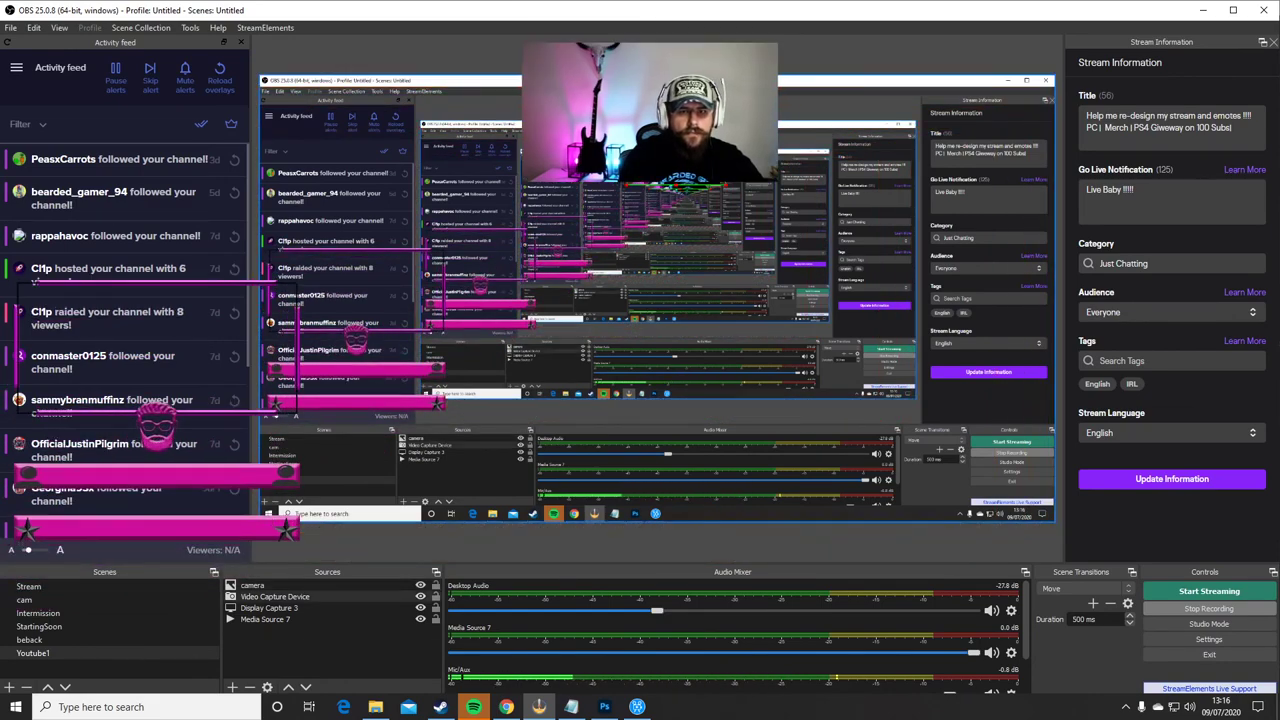
- Move the Video Capture Device webcam picture into the overlay's magenta frame and extend its right edge to fill the frame
drag(680, 149, 358, 307)
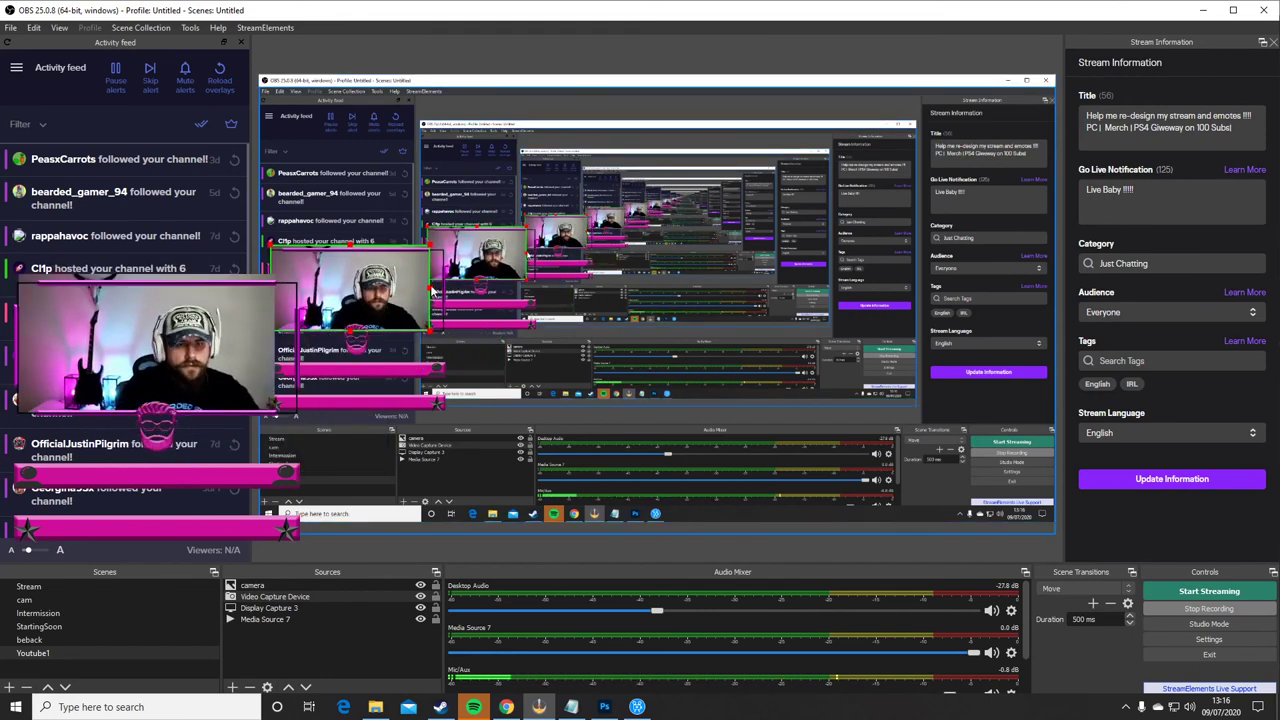
drag(432, 293, 443, 290)
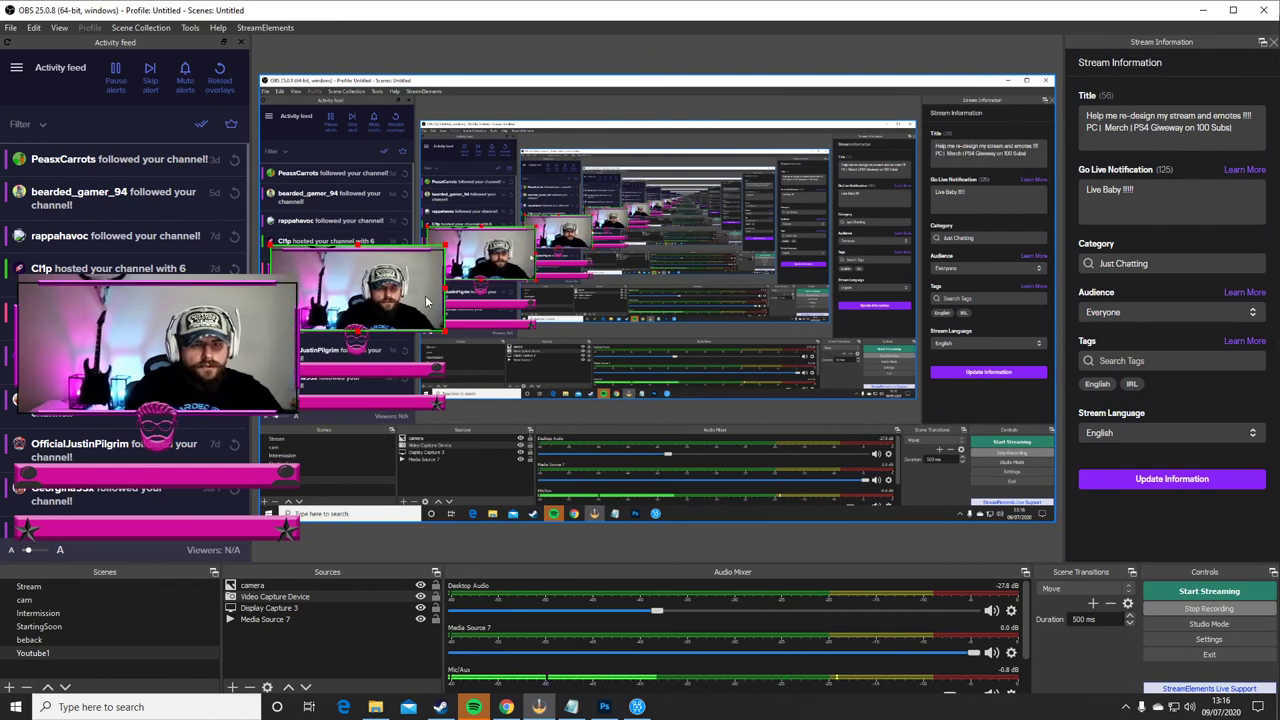